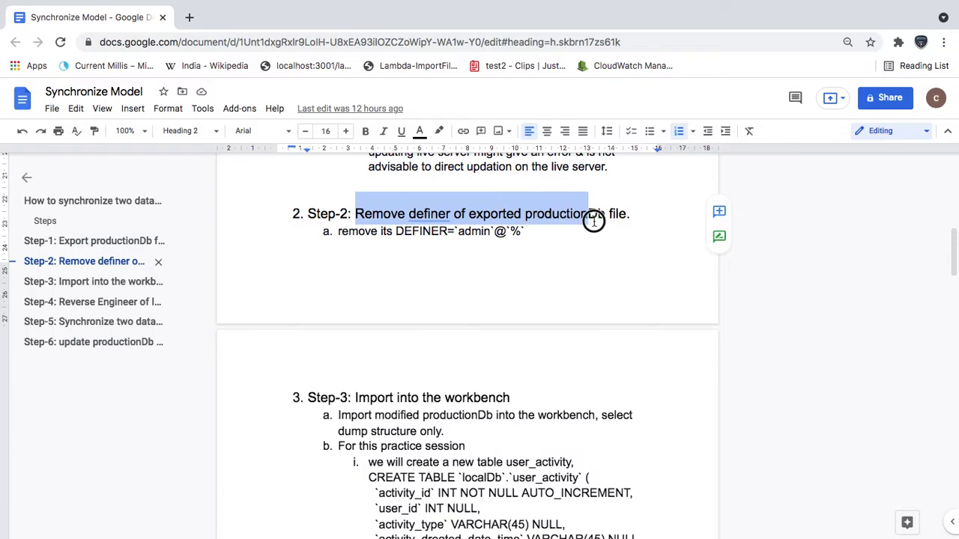
# Review the headings of Step-3 through Step-6 in the Synchronize Model document, then return to Step-1
pyautogui.click(63, 288)
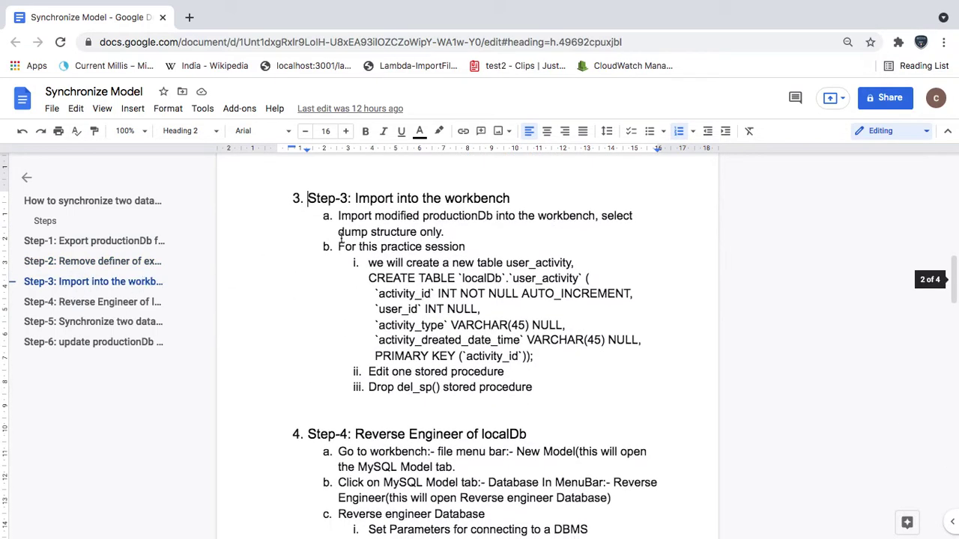
pyautogui.moveTo(355, 198); pyautogui.dragTo(517, 199)
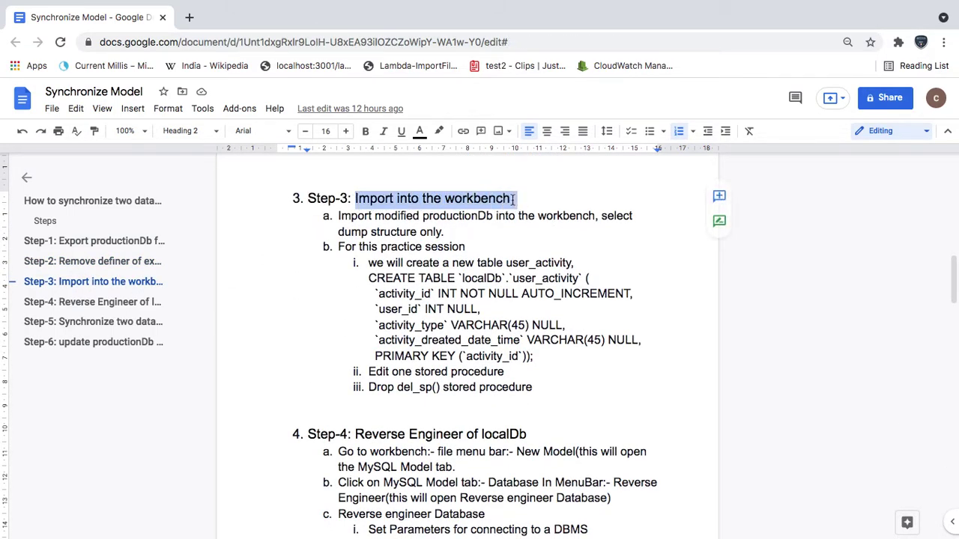
pyautogui.click(72, 302)
pyautogui.moveTo(357, 214); pyautogui.dragTo(527, 215)
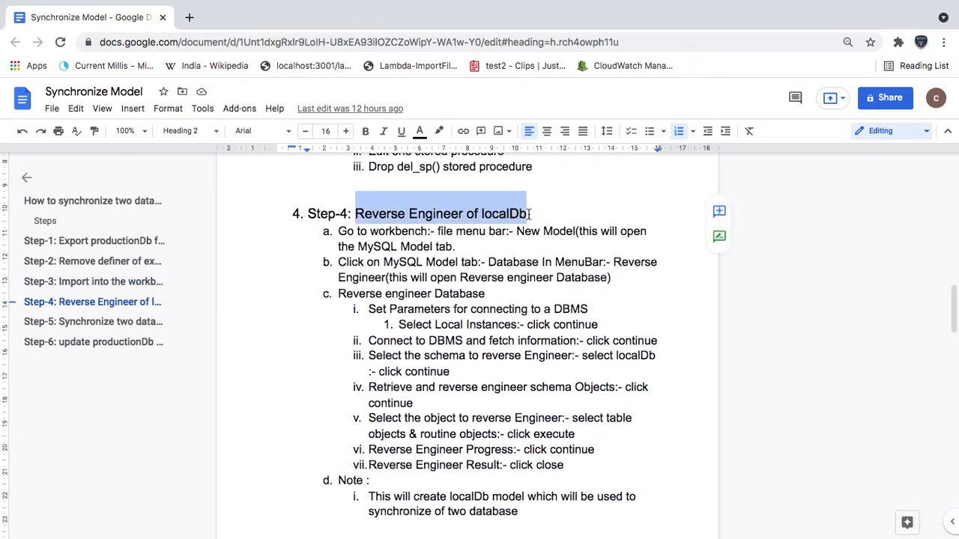
pyautogui.click(97, 328)
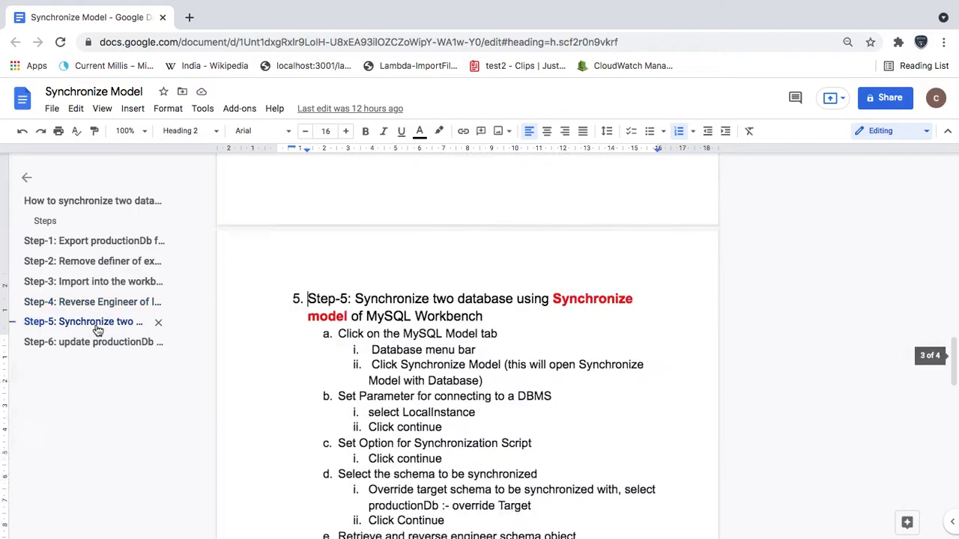
pyautogui.moveTo(353, 197); pyautogui.dragTo(622, 218)
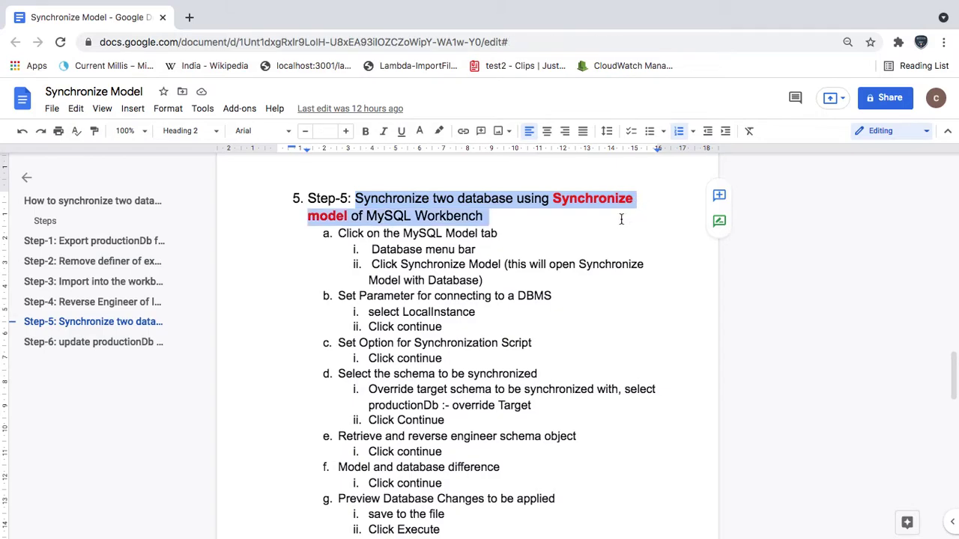
pyautogui.click(57, 346)
pyautogui.moveTo(357, 216); pyautogui.dragTo(563, 215)
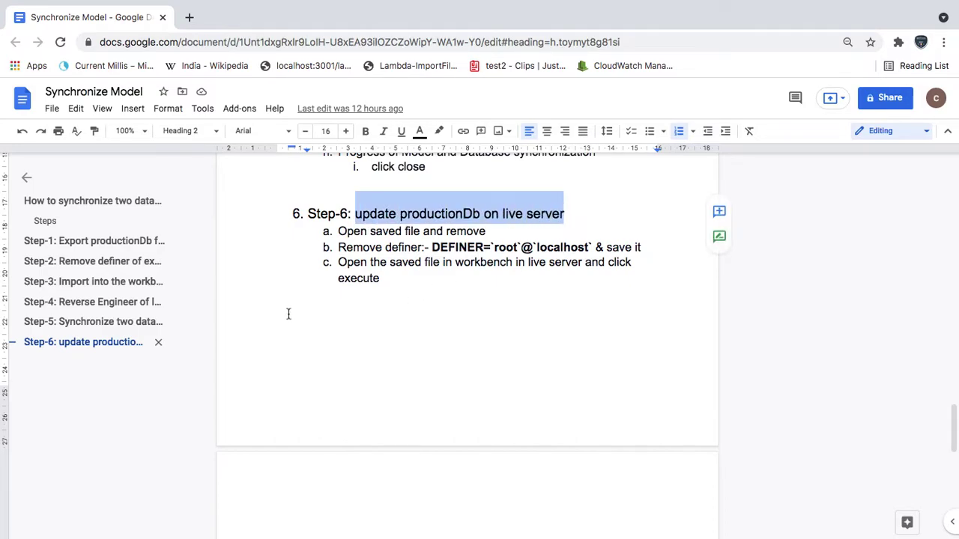
pyautogui.click(42, 243)
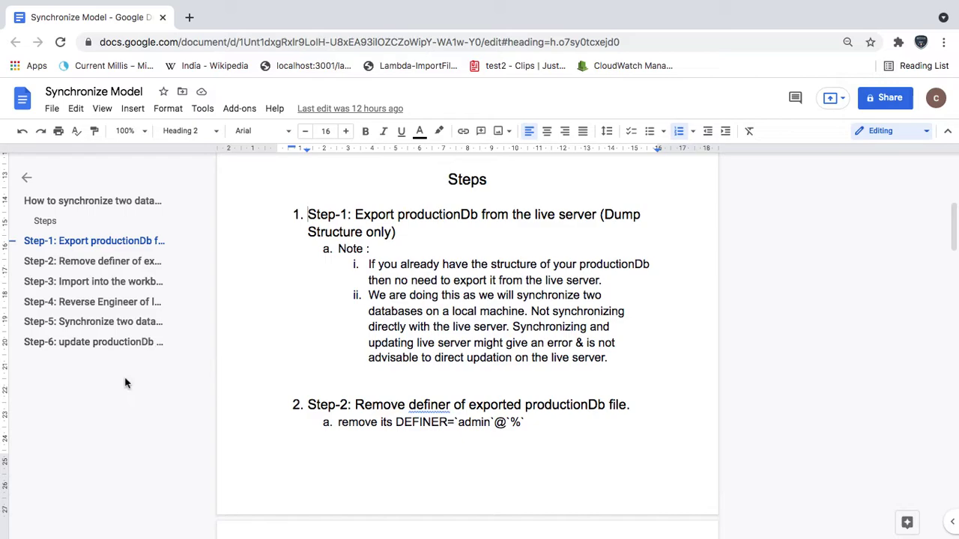
# Switch to MySQL Workbench and expand localDb's tables, stored procedures and functions in the Local instance 3306 connection
pyautogui.moveTo(7, 304)
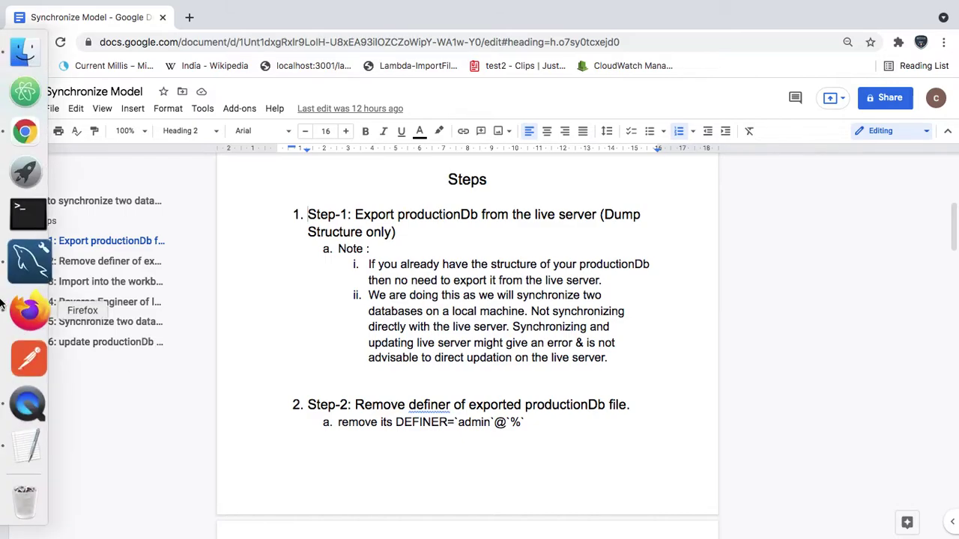
pyautogui.click(21, 271)
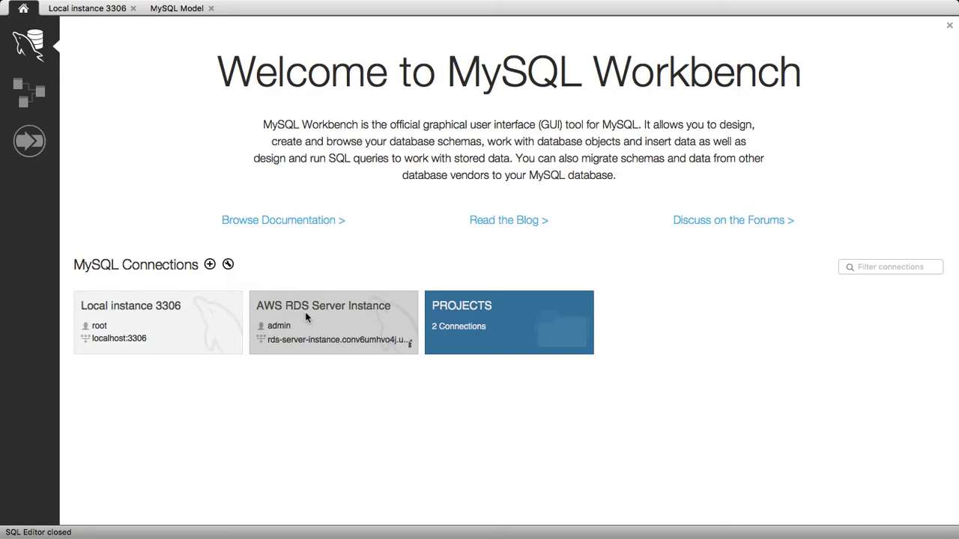
pyautogui.click(160, 322)
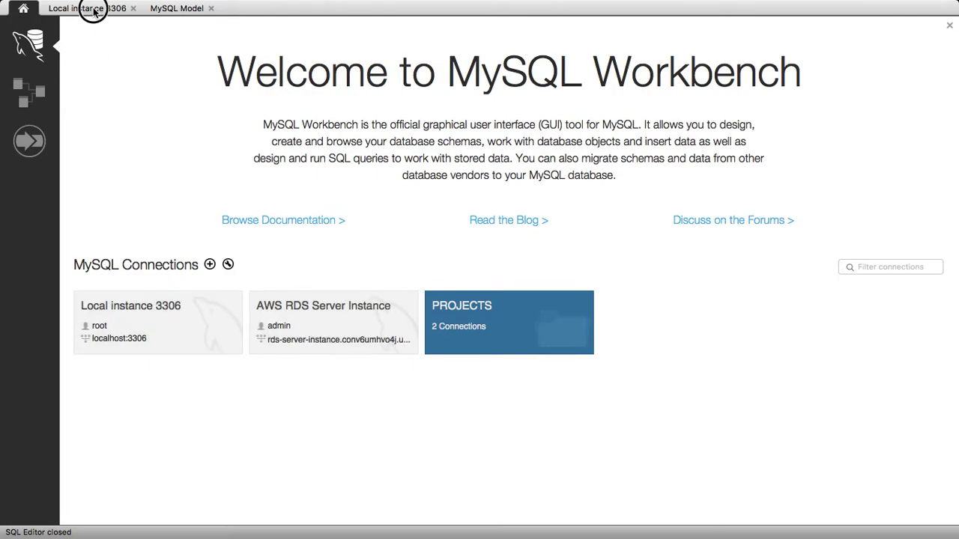
pyautogui.doubleClick(49, 96)
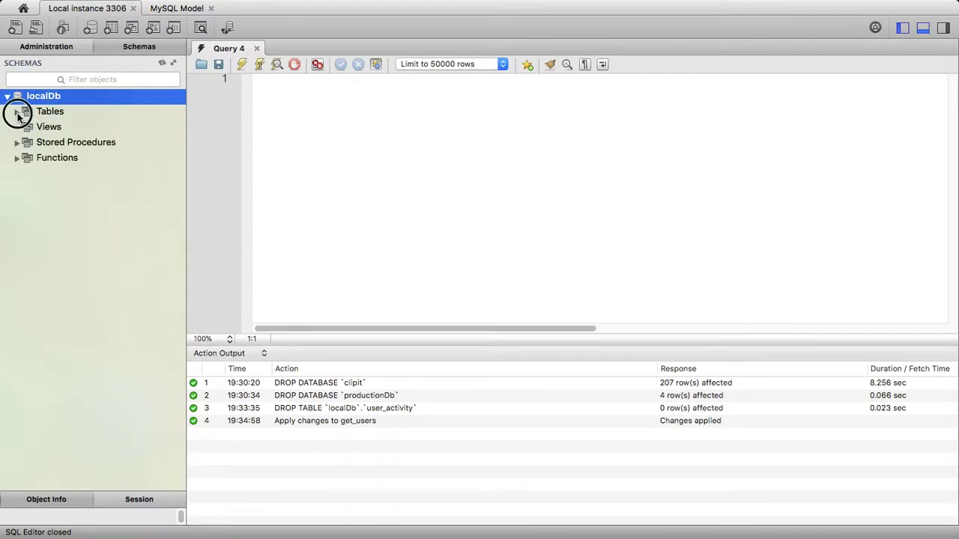
pyautogui.click(16, 112)
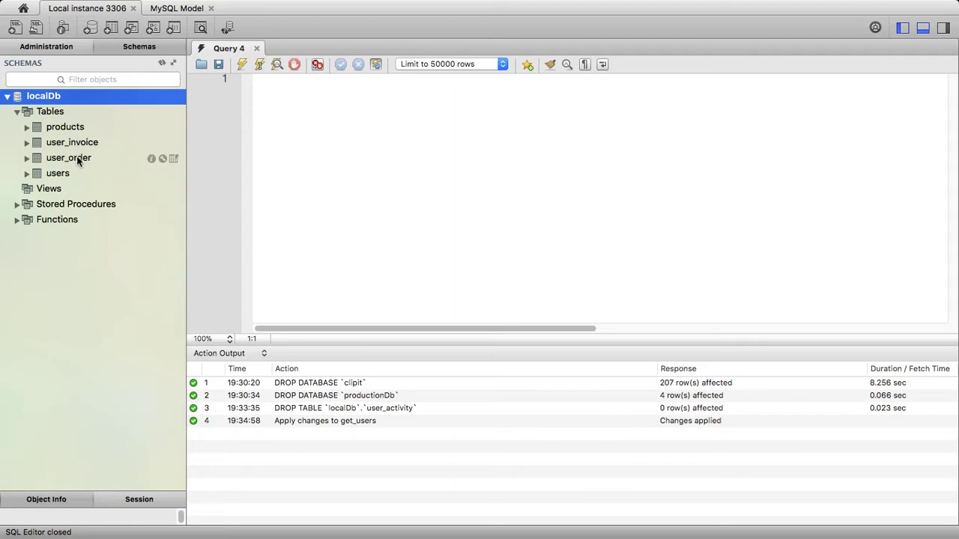
pyautogui.click(18, 205)
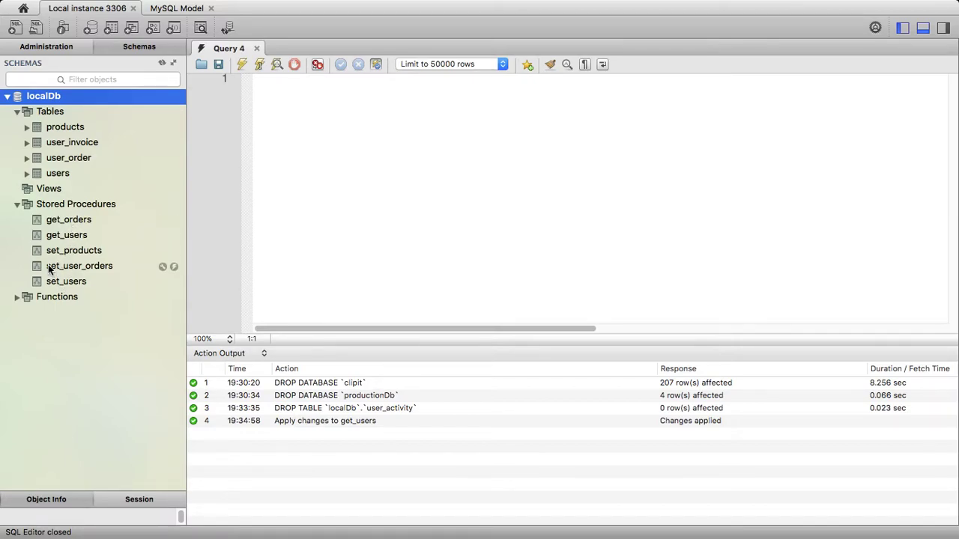
pyautogui.click(16, 297)
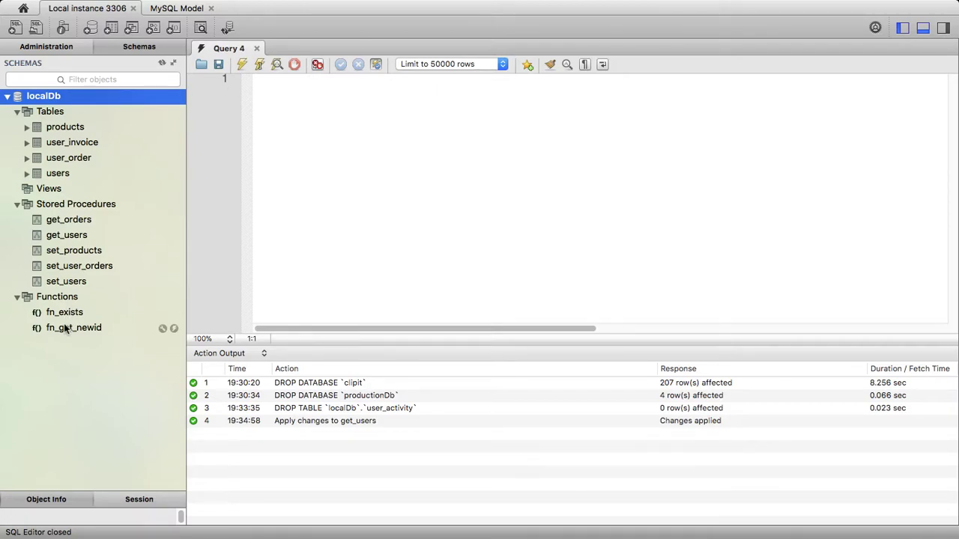
# Open the AWS RDS Server Instance connection and expand productionDb's tables, stored procedures and functions
pyautogui.click(23, 8)
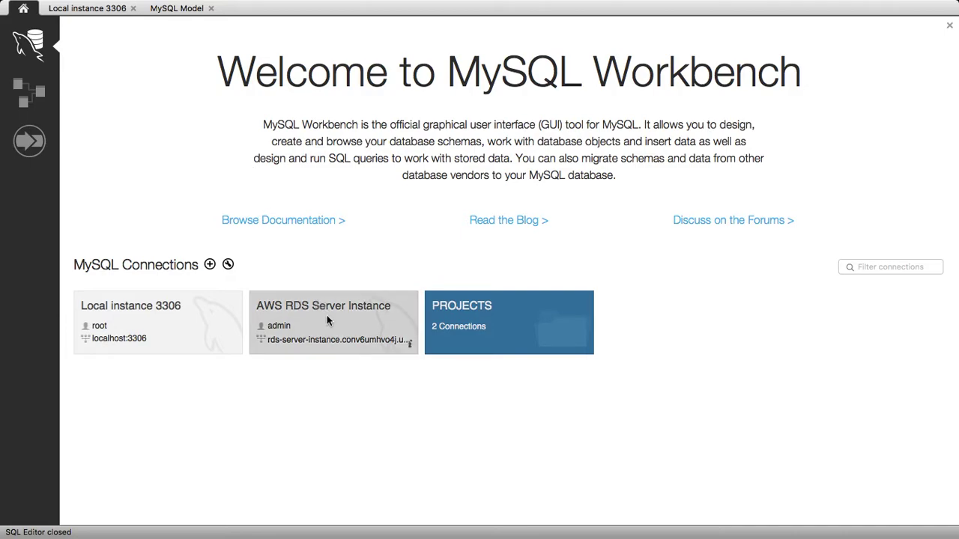
pyautogui.click(326, 319)
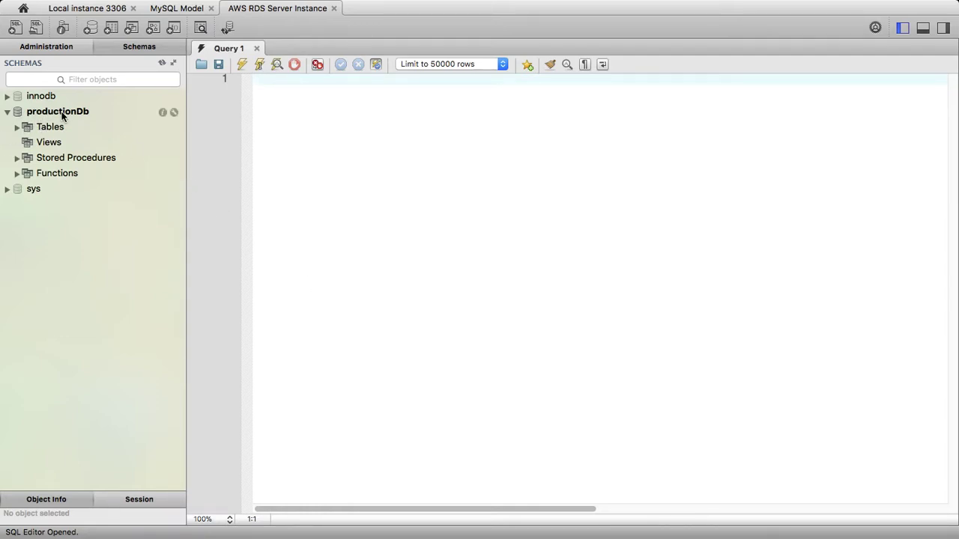
pyautogui.click(17, 127)
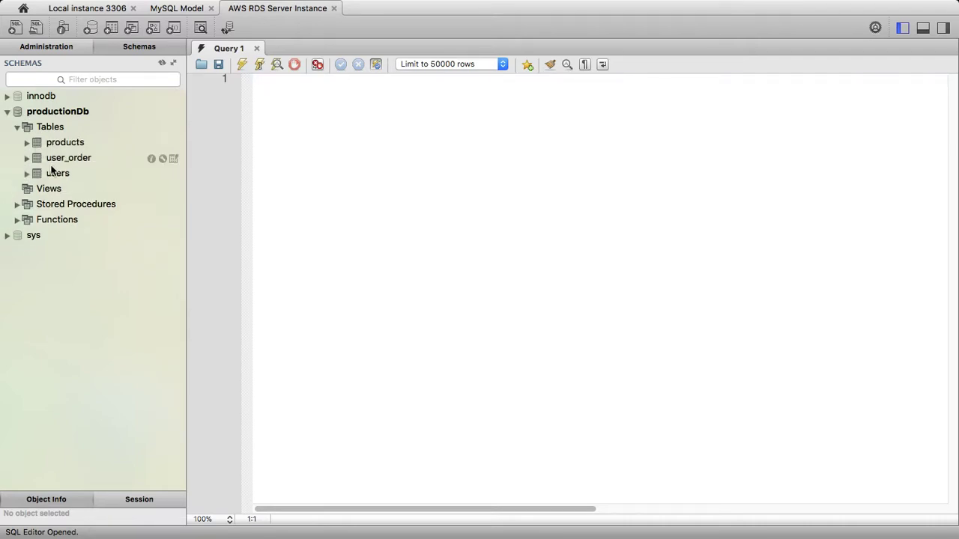
pyautogui.click(17, 204)
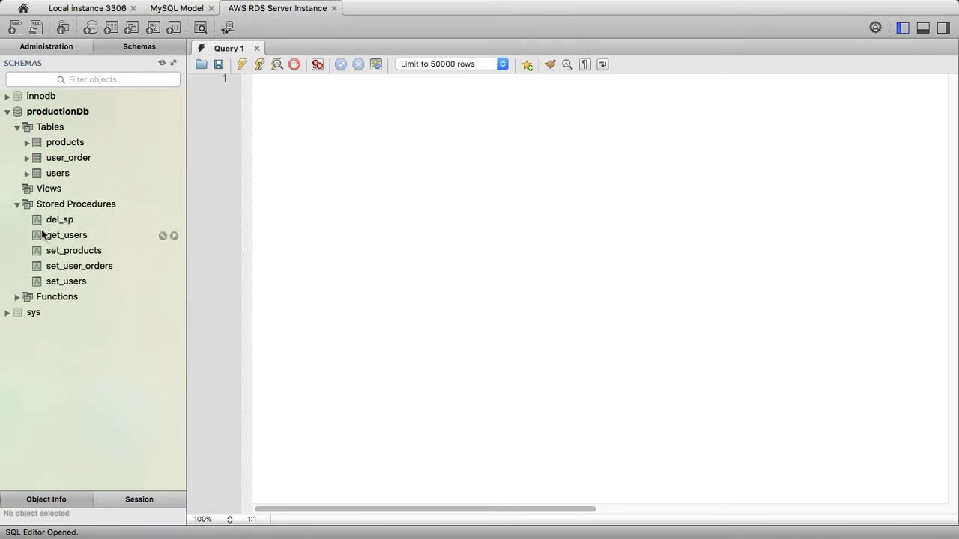
pyautogui.click(16, 297)
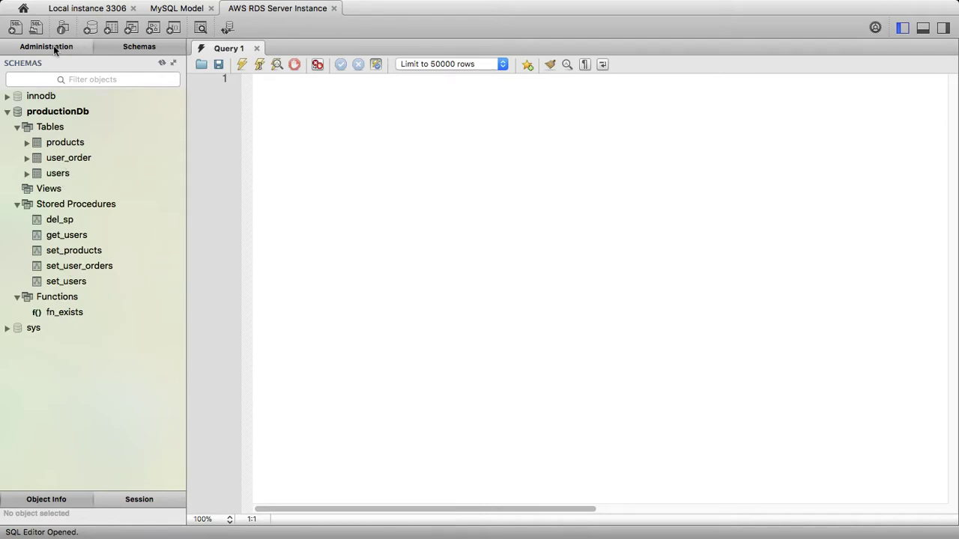
# Compare the tables, stored procedures and functions of localDb on the local instance with those of productionDb on the AWS RDS instance
pyautogui.click(75, 9)
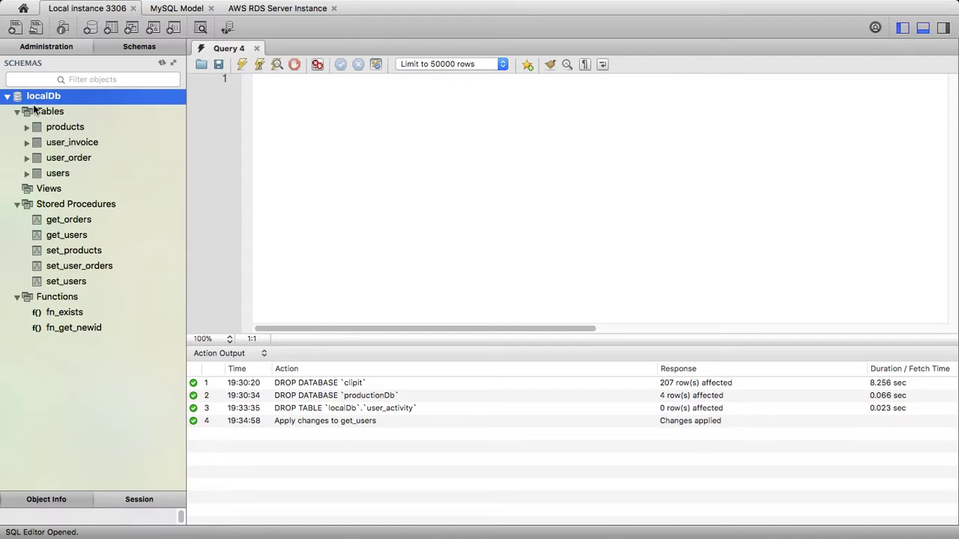
pyautogui.click(251, 10)
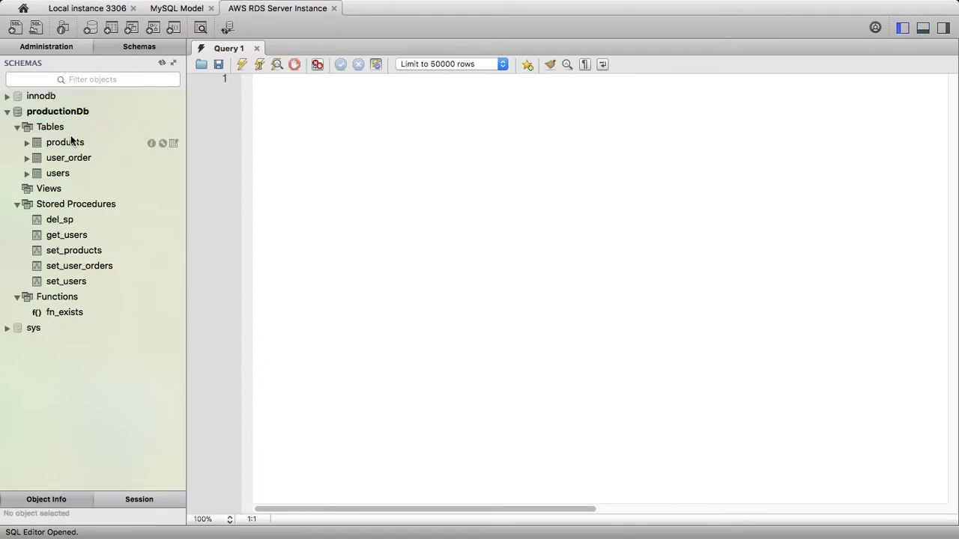
pyautogui.click(74, 9)
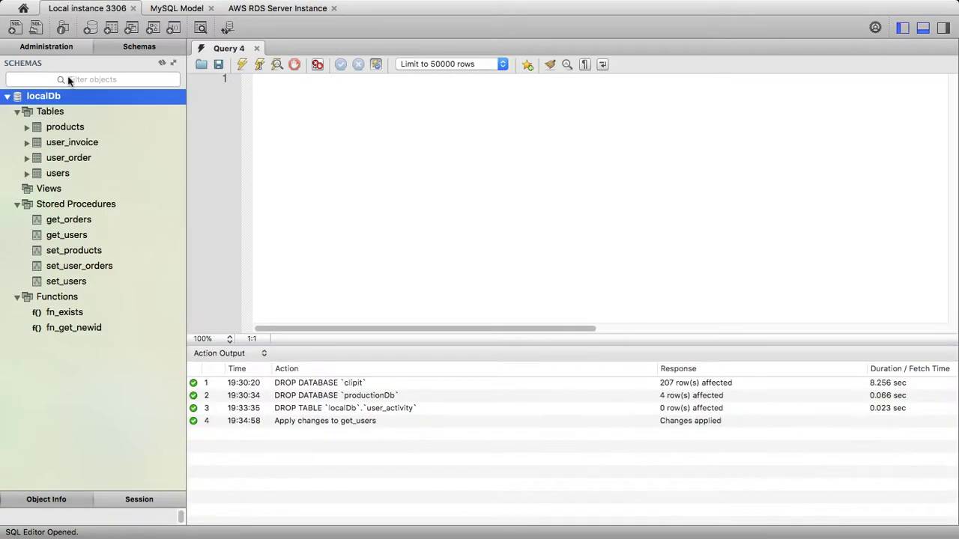
pyautogui.click(257, 9)
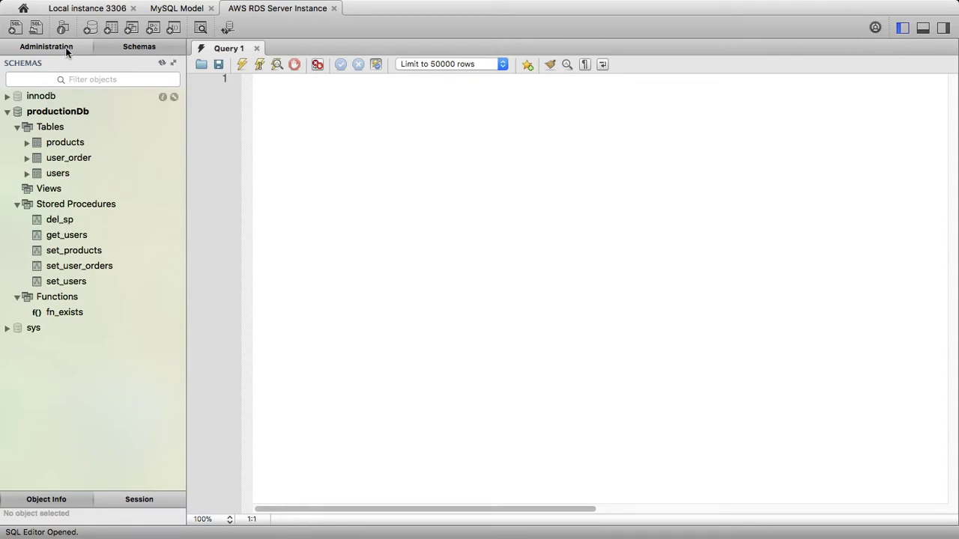
pyautogui.click(69, 10)
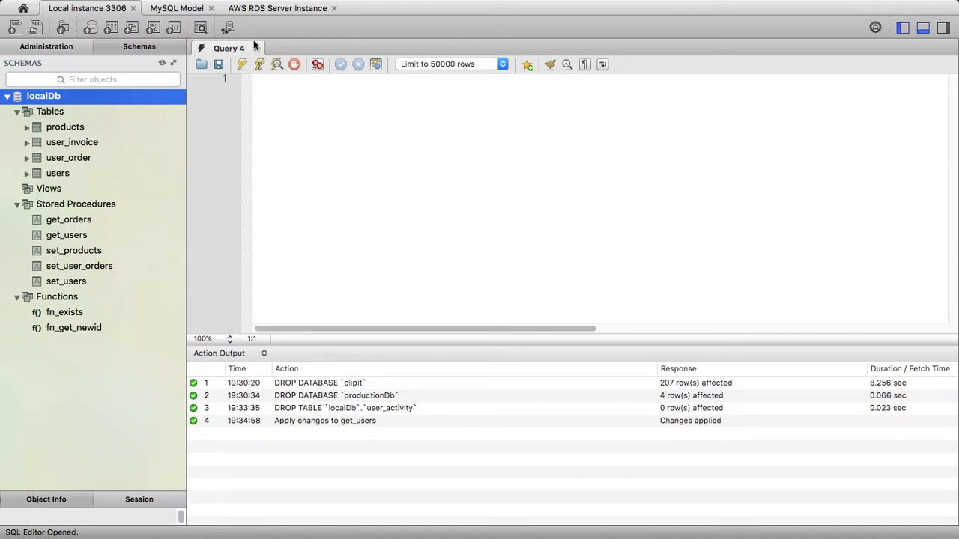
pyautogui.click(254, 12)
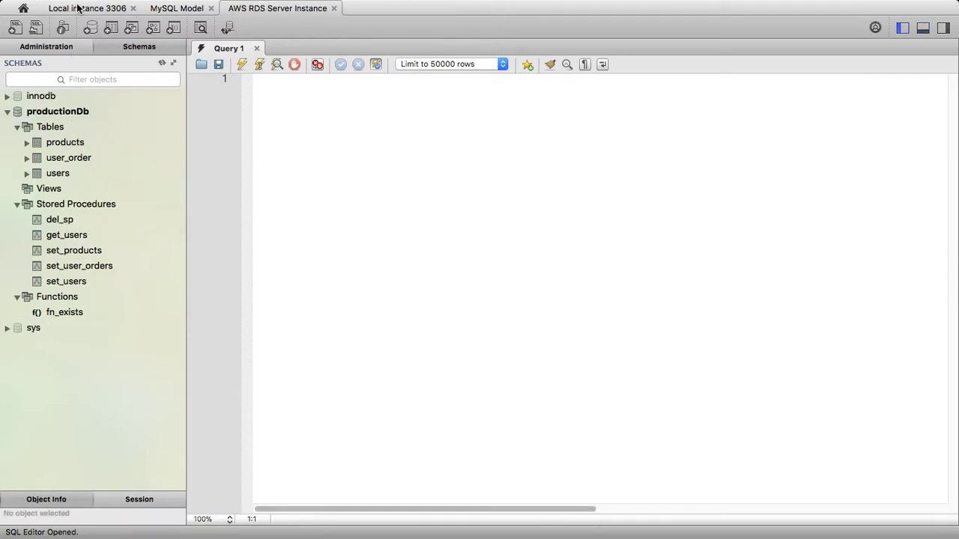
pyautogui.click(79, 9)
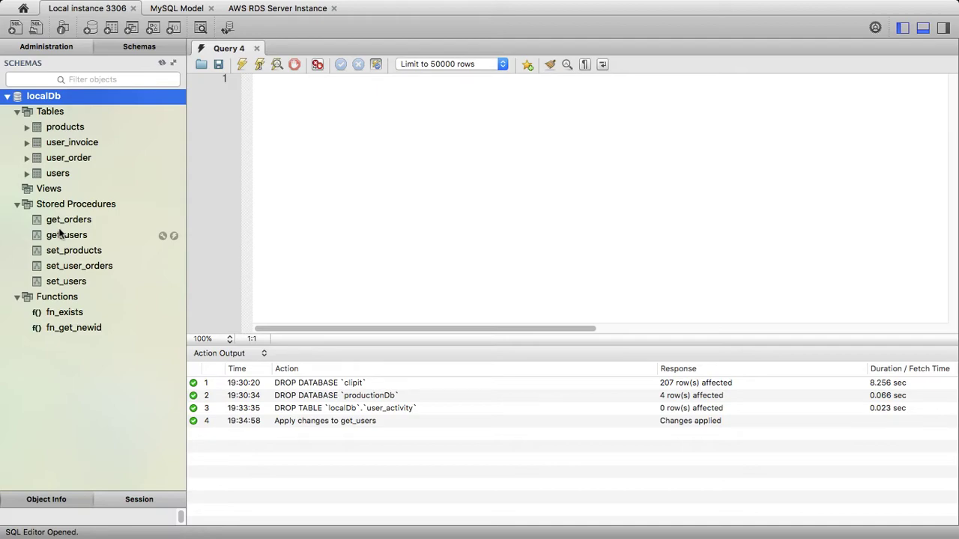
pyautogui.click(251, 10)
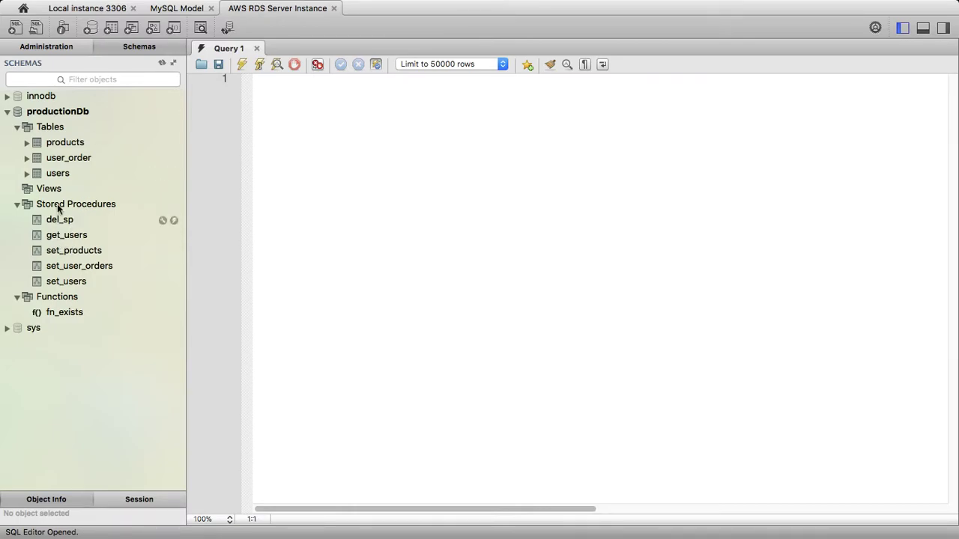
pyautogui.click(73, 9)
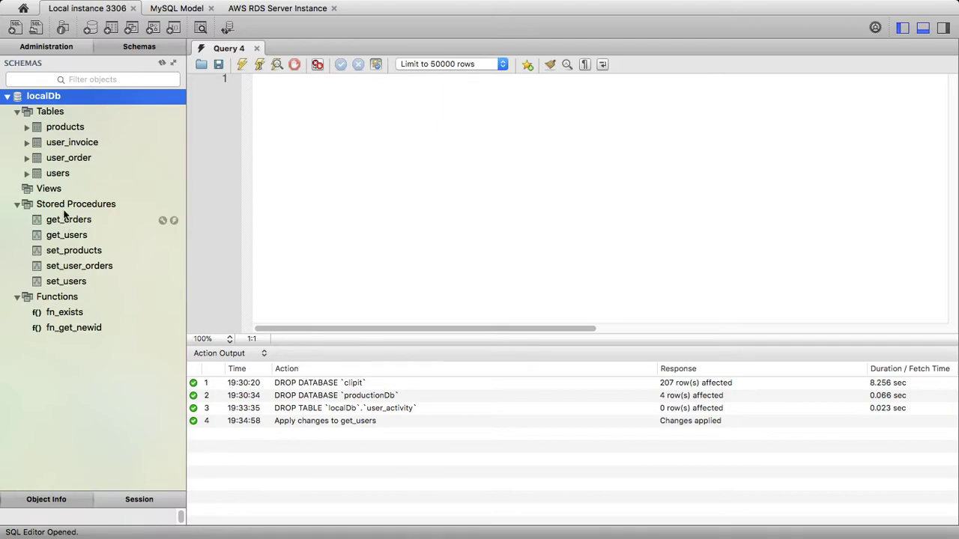
pyautogui.click(260, 10)
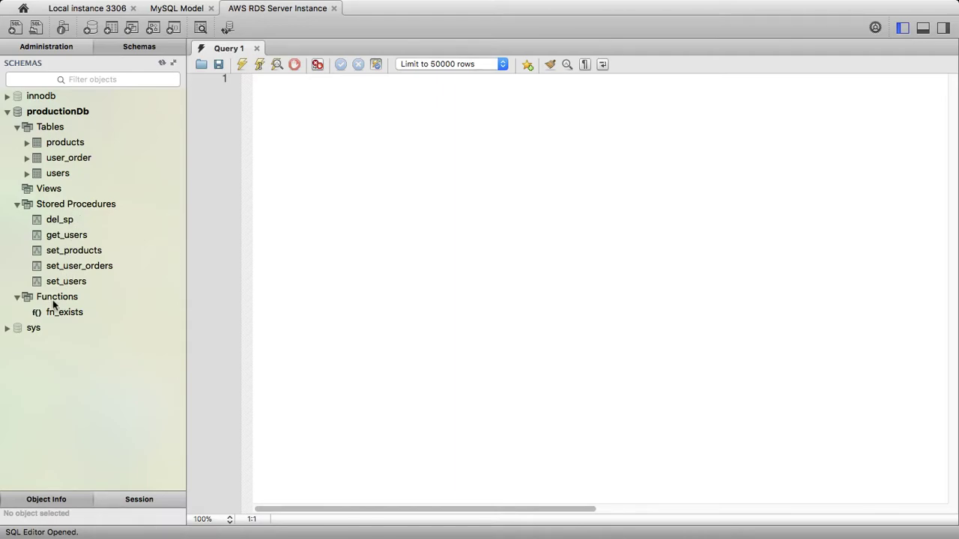
pyautogui.click(89, 13)
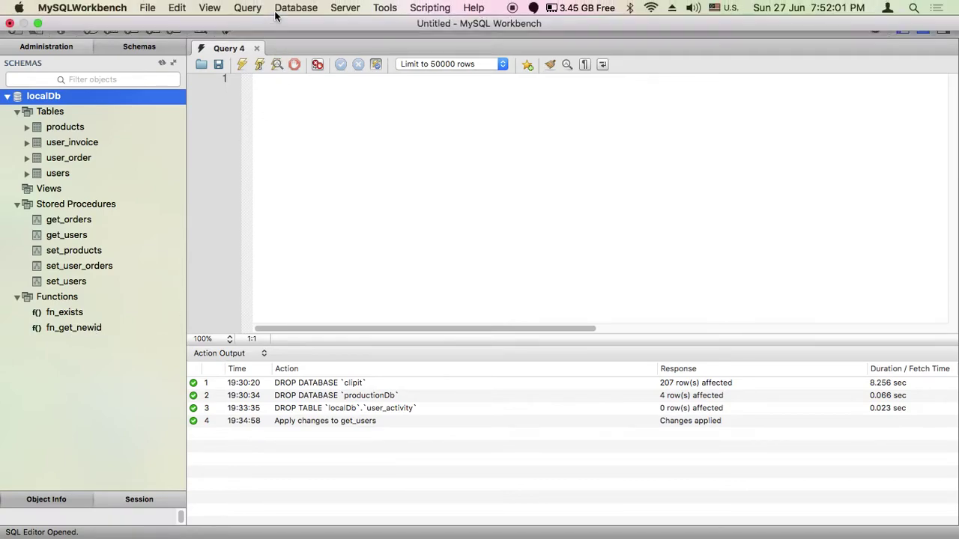
pyautogui.click(296, 8)
pyautogui.moveTo(248, 8)
pyautogui.click(525, 116)
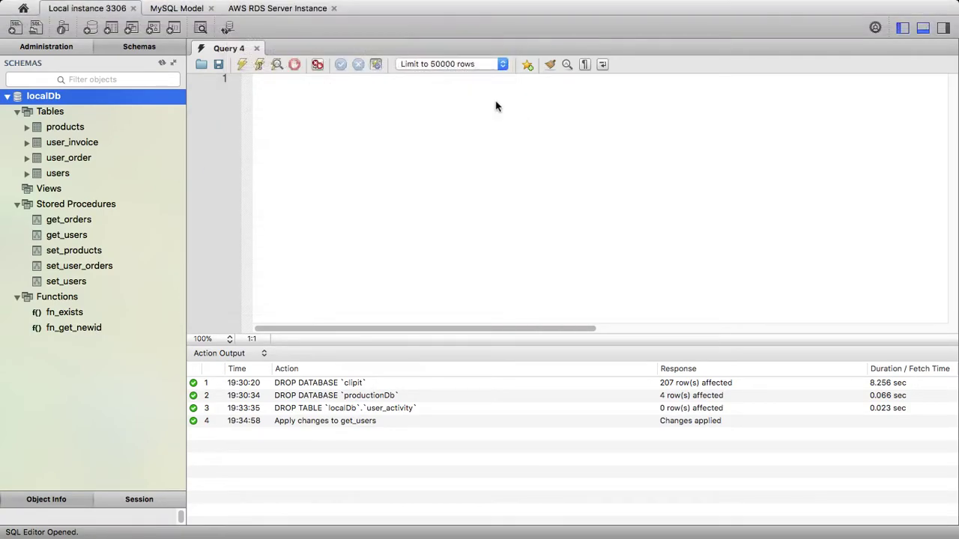
pyautogui.click(292, 10)
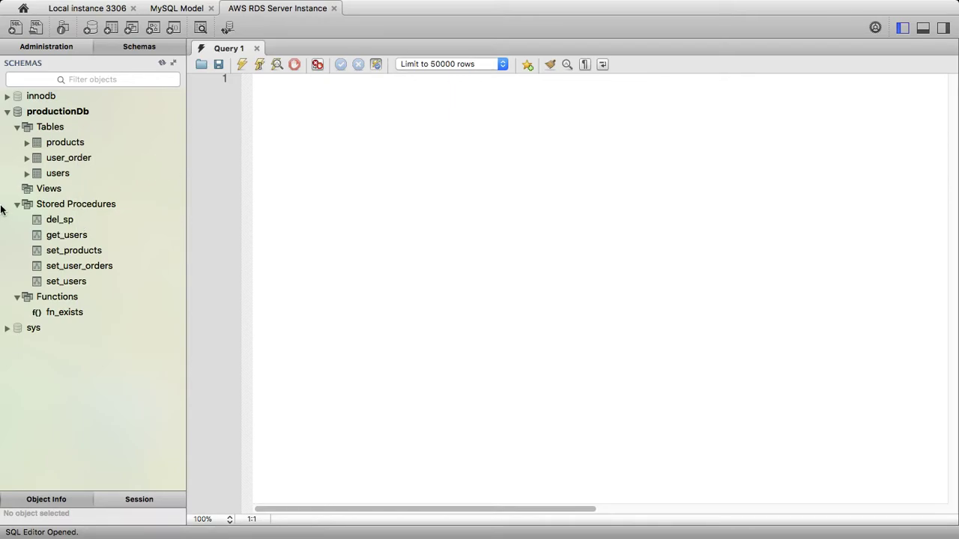
# Switch back to the Synchronize Model document in Chrome and highlight the Step-1 heading about exporting productionDb
pyautogui.moveTo(2, 206)
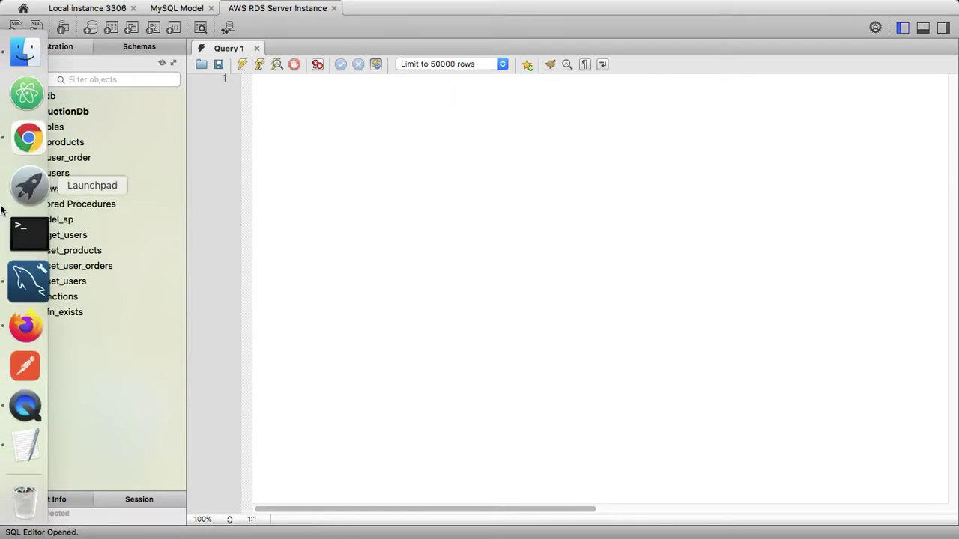
pyautogui.click(27, 154)
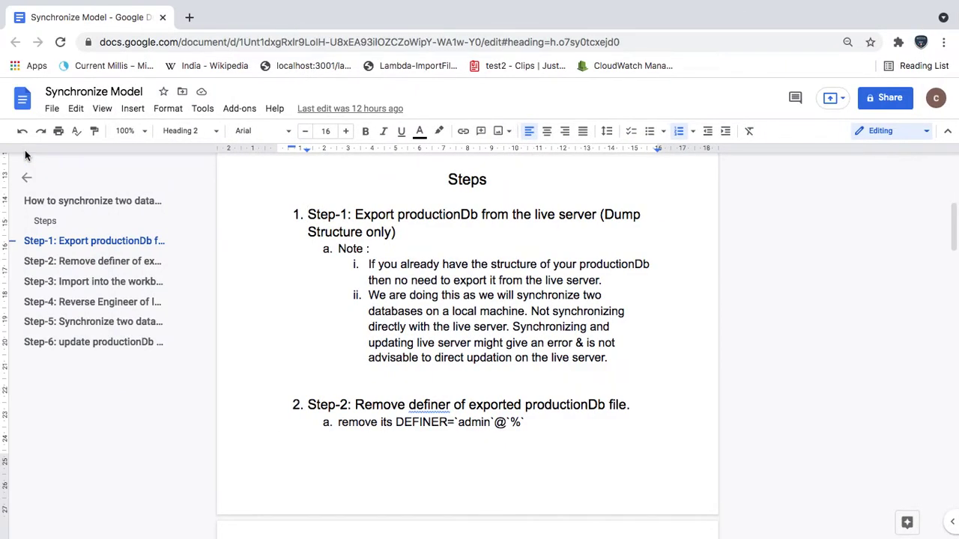
pyautogui.click(78, 247)
pyautogui.moveTo(308, 213); pyautogui.dragTo(413, 230)
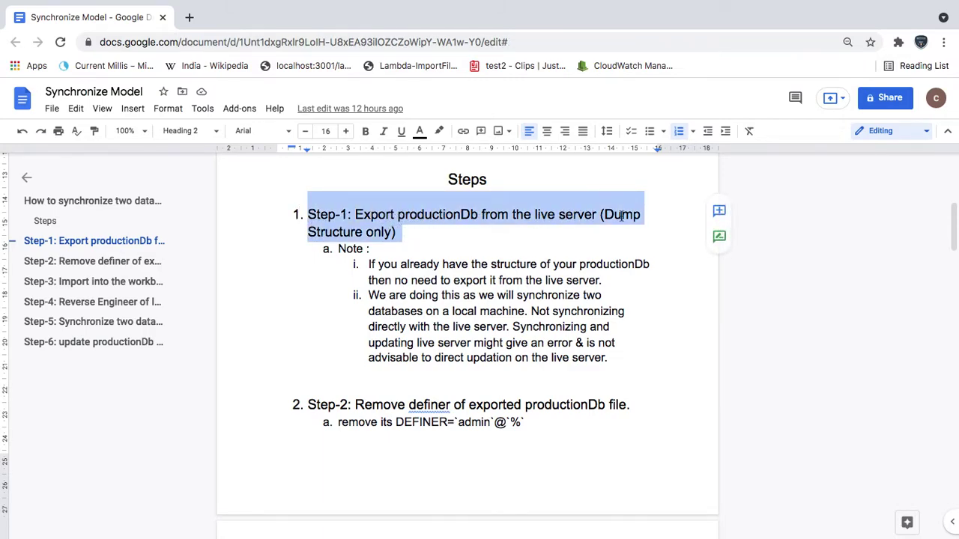
# Switch to MySQL Workbench and open Data Export for the AWS RDS Server Instance connection
pyautogui.moveTo(3, 229)
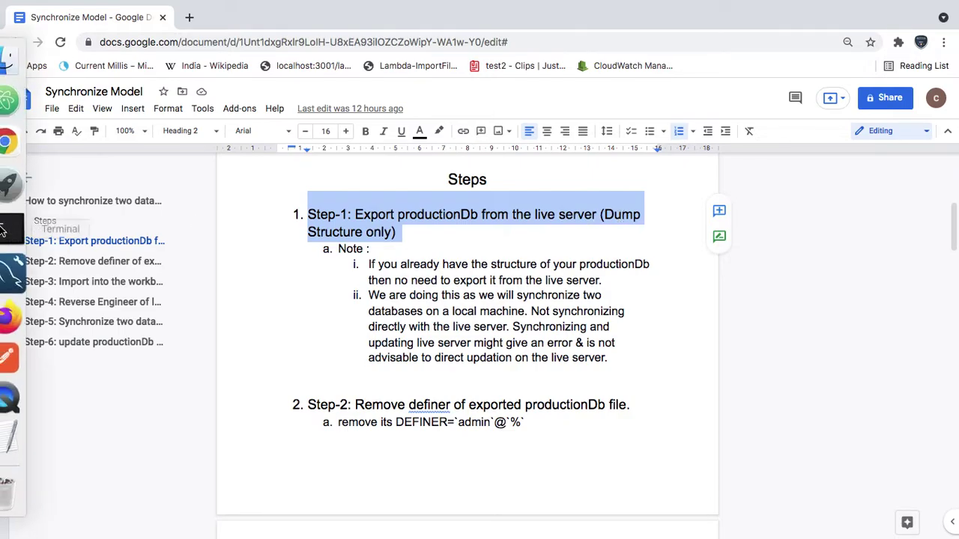
pyautogui.click(31, 277)
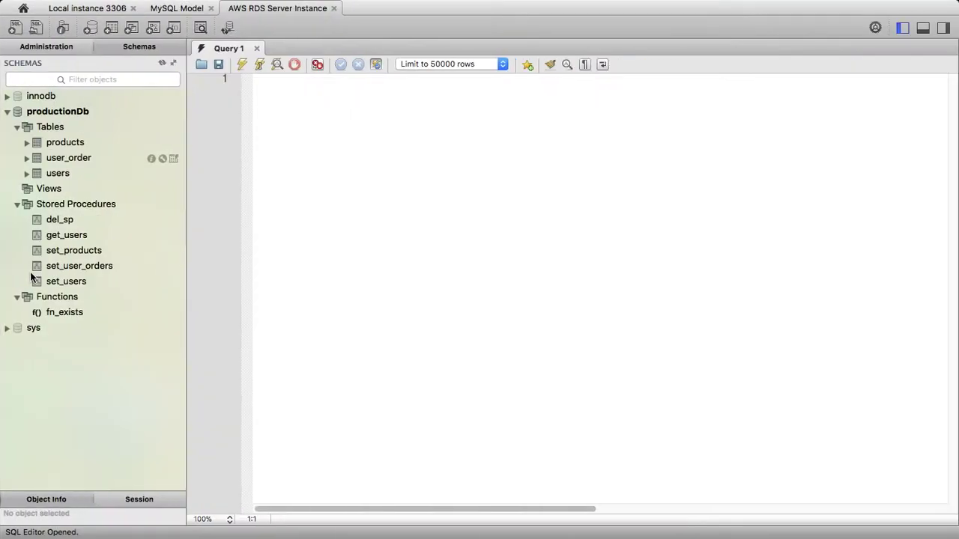
pyautogui.click(338, 164)
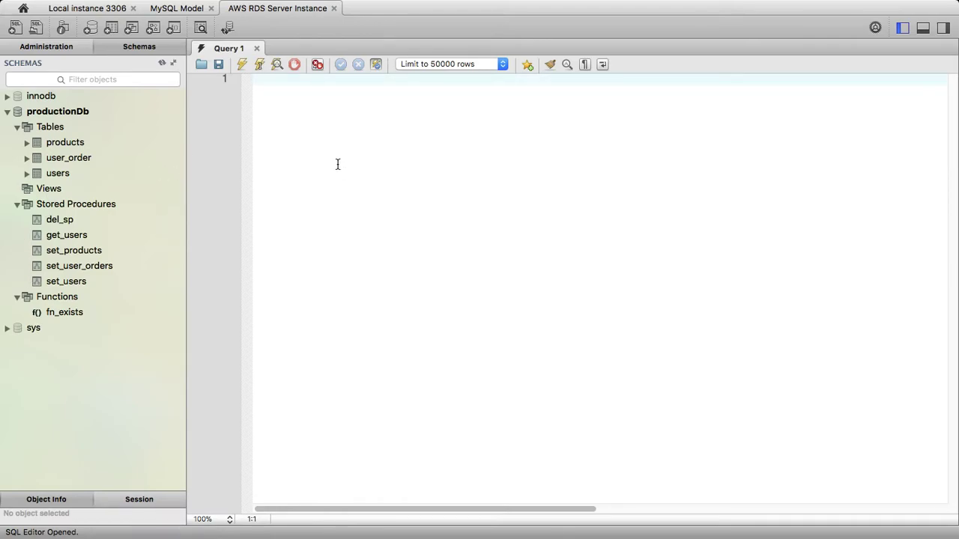
pyautogui.click(43, 47)
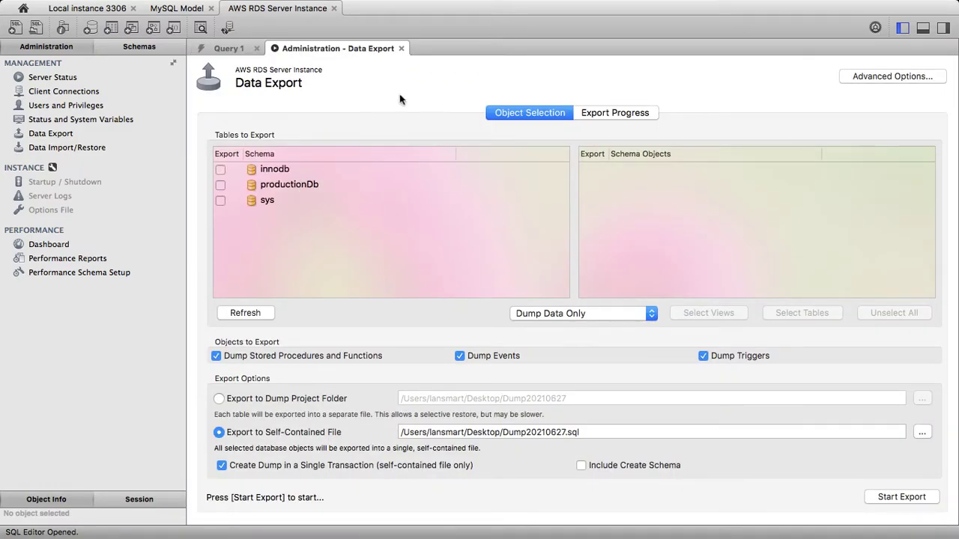
# Select productionDb with all its tables for export, set it to Dump Structure Only, and enable Include Create Schema
pyautogui.click(219, 185)
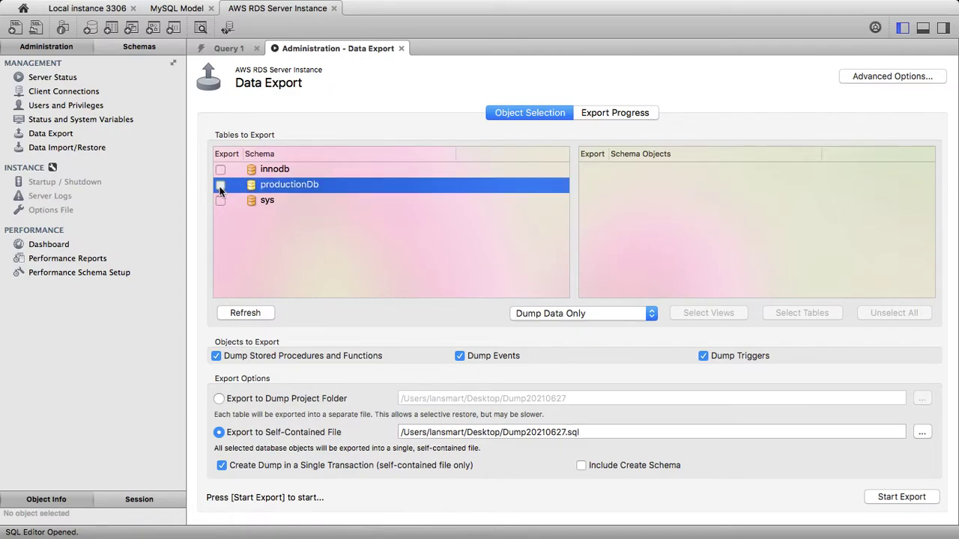
pyautogui.click(220, 186)
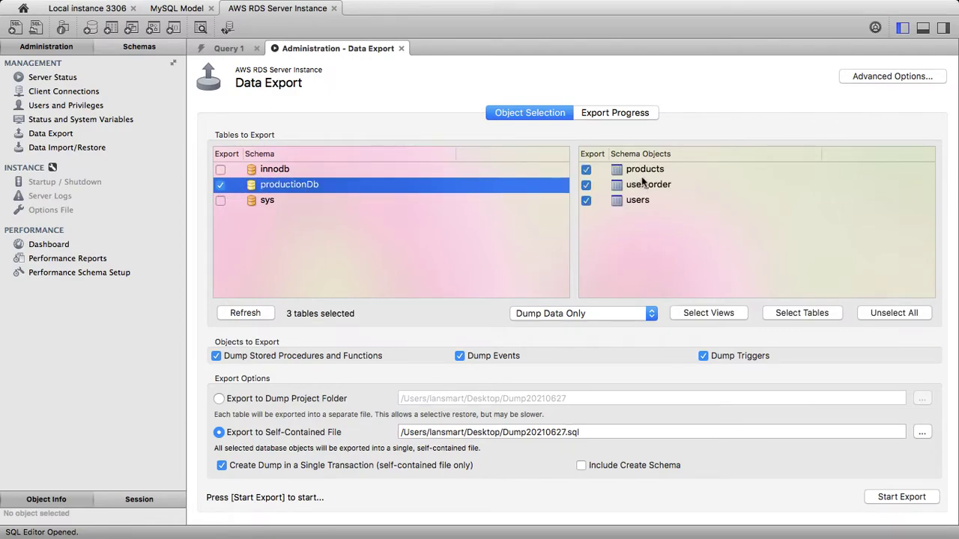
pyautogui.click(611, 313)
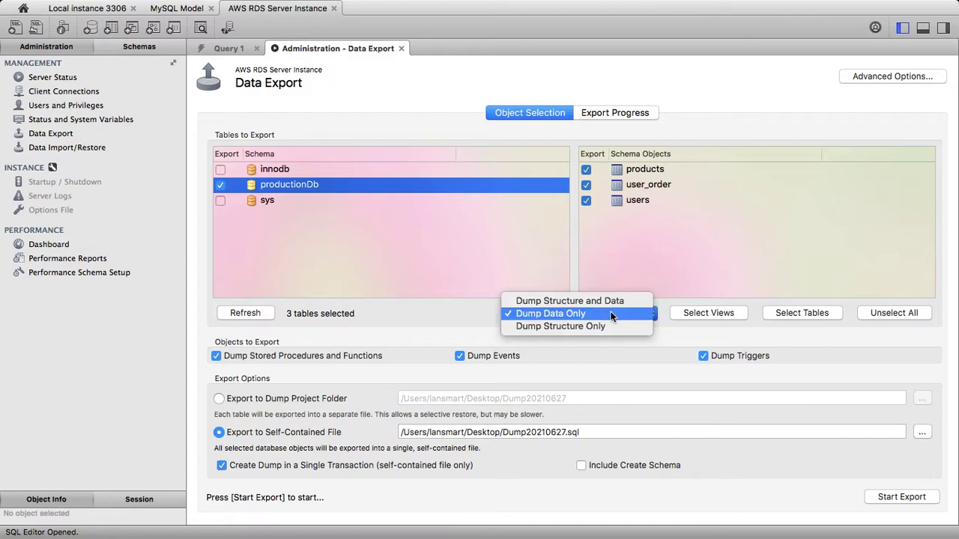
pyautogui.click(570, 326)
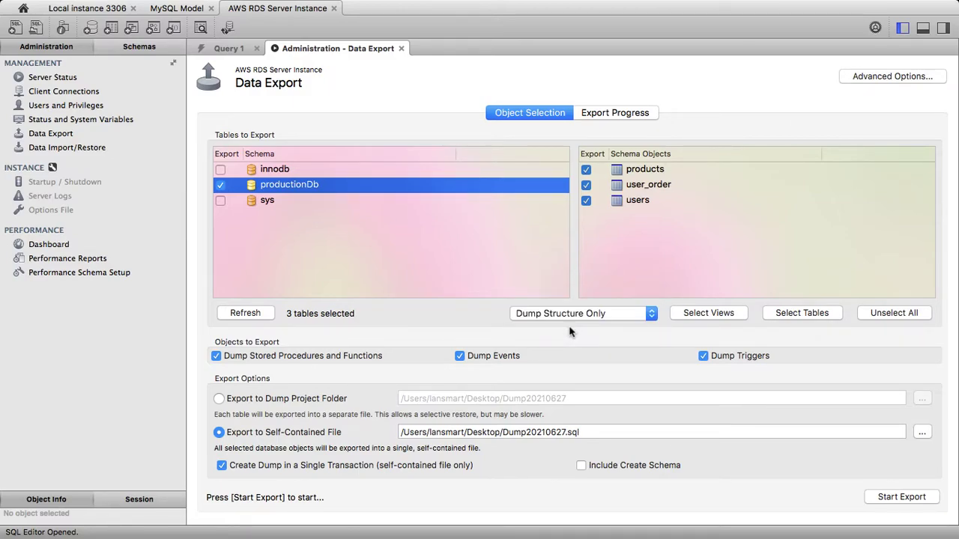
pyautogui.click(581, 466)
# Export productionDb to the self-contained file productionDb.sql on the Desktop and check the file in Finder
pyautogui.click(922, 432)
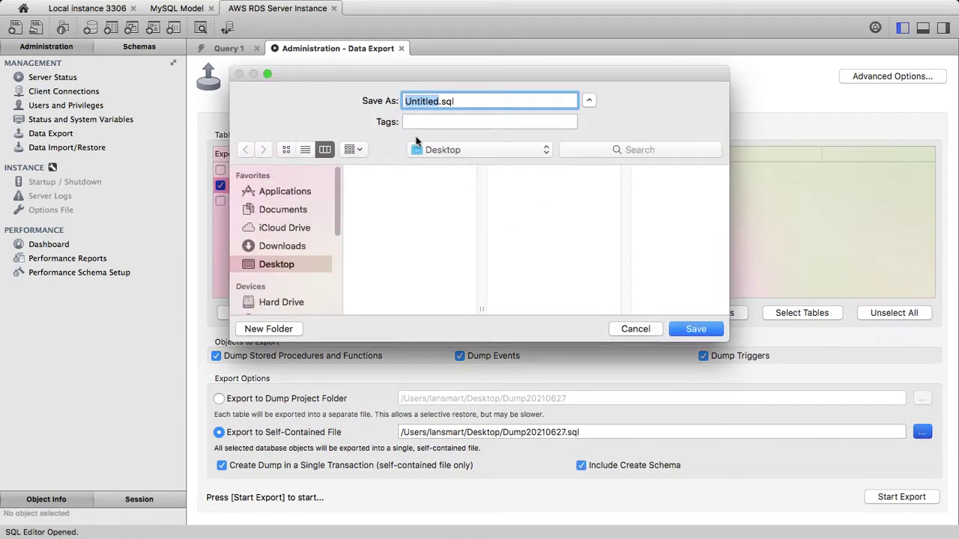
pyautogui.write('products')
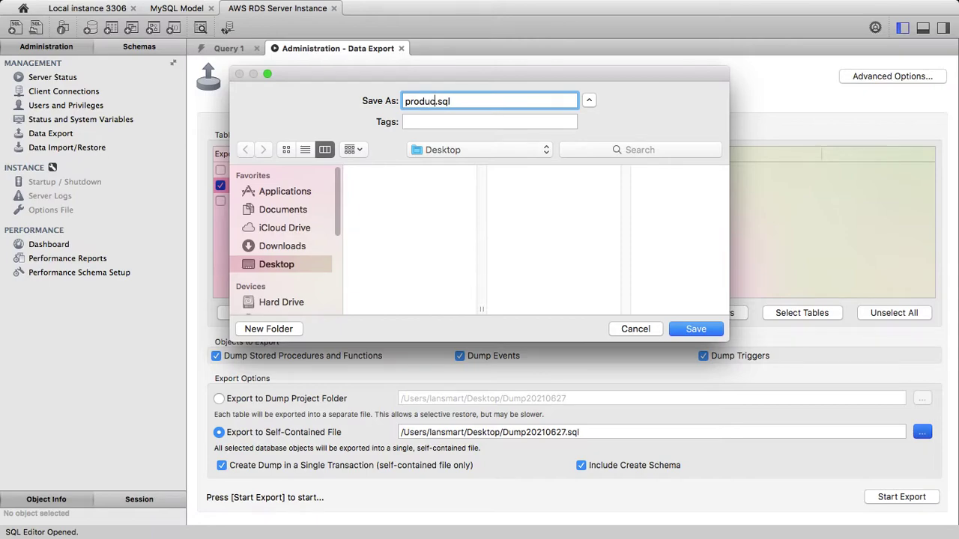
pyautogui.write('ionDb')
pyautogui.click(695, 328)
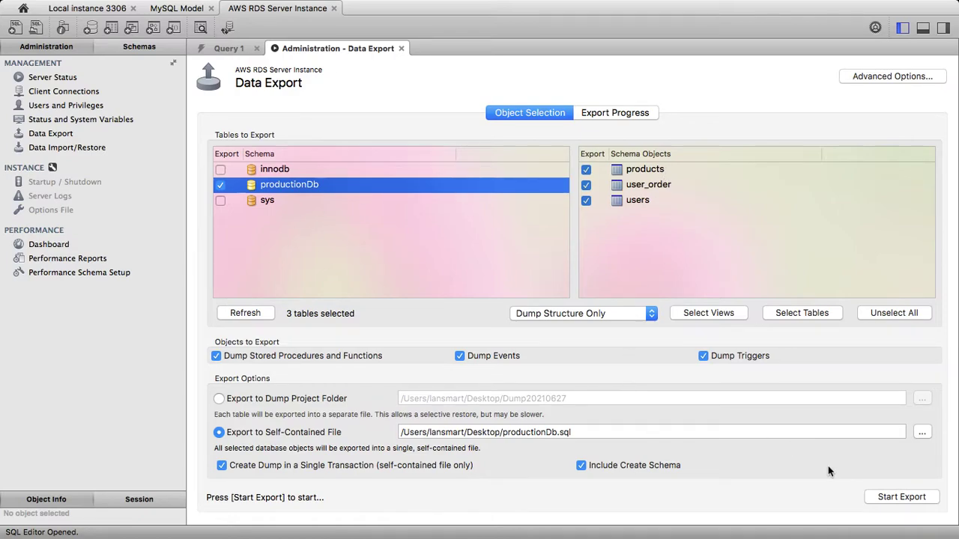
pyautogui.click(899, 497)
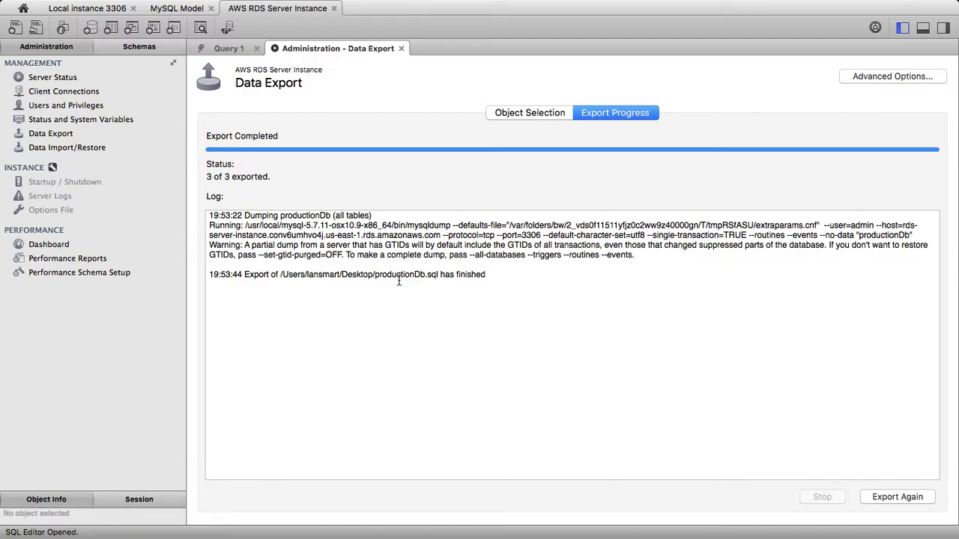
pyautogui.moveTo(2, 118)
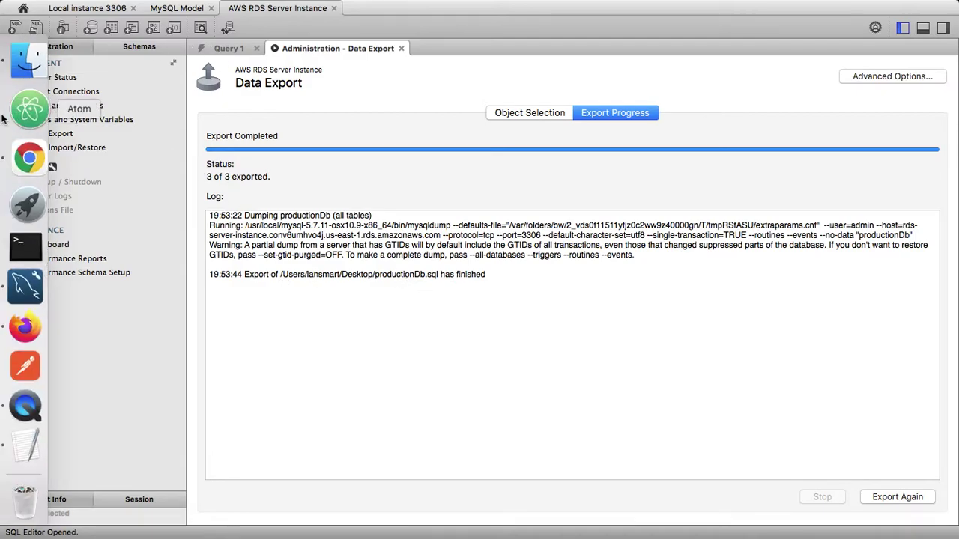
pyautogui.click(18, 67)
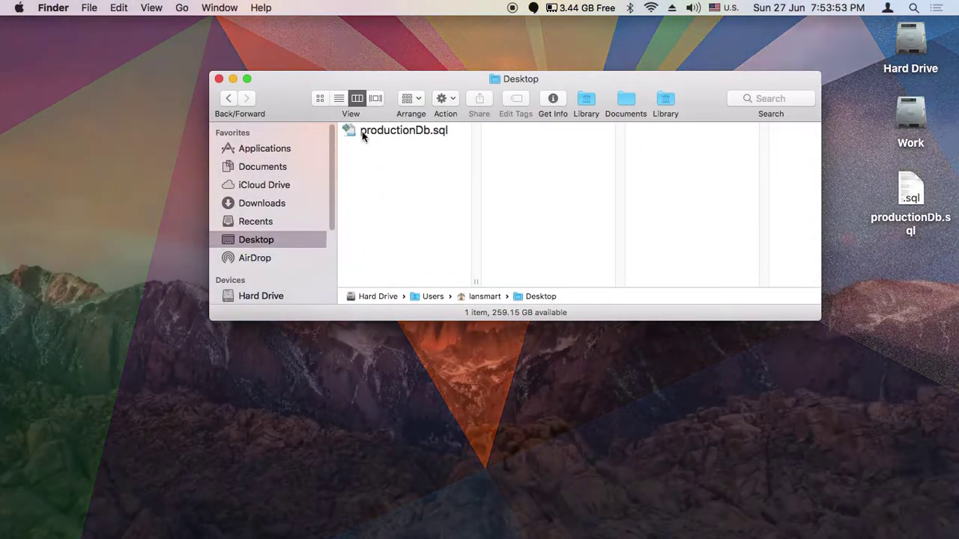
# Switch to the Synchronize Model document in Chrome and highlight DEFINER=`admin`@`%` under the Step-2 heading
pyautogui.moveTo(1, 129)
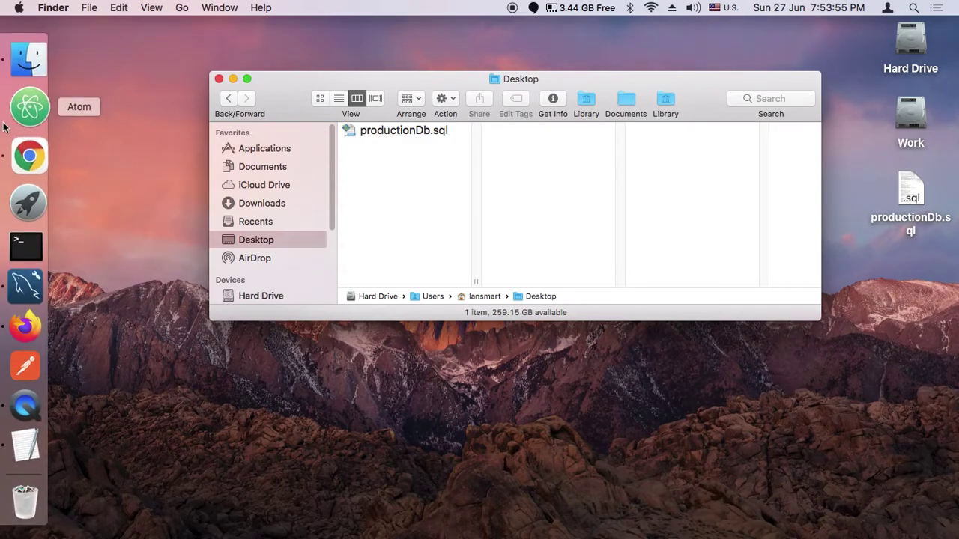
pyautogui.click(30, 151)
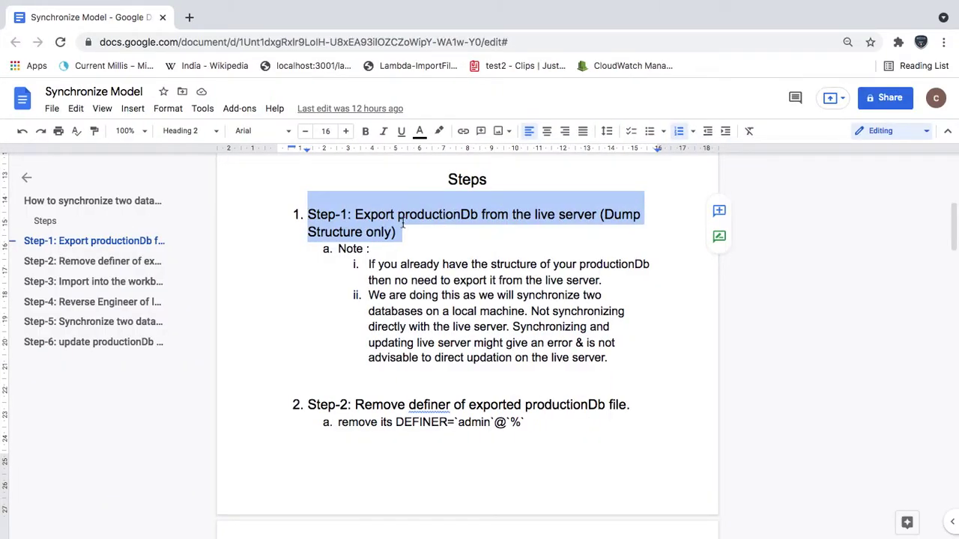
pyautogui.click(121, 264)
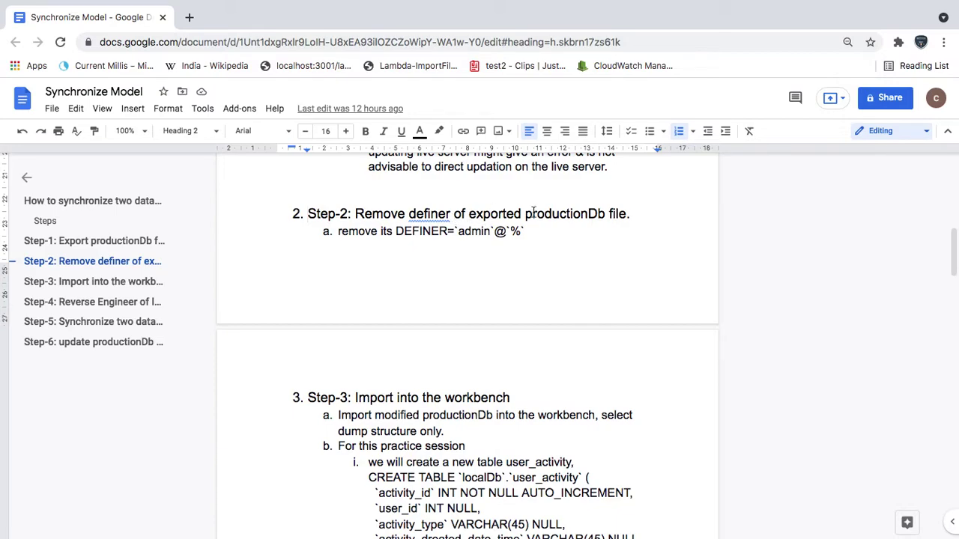
pyautogui.moveTo(395, 231); pyautogui.dragTo(525, 231)
# Return to MySQL Workbench, close Data Export, and open productionDb's del_sp stored procedure to examine its DEFINER clause
pyautogui.moveTo(2, 202)
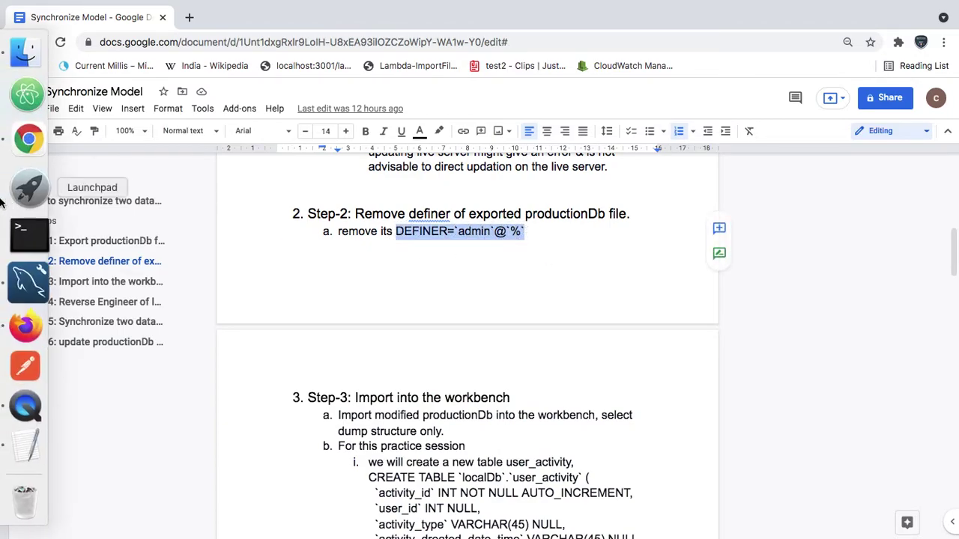
pyautogui.click(28, 281)
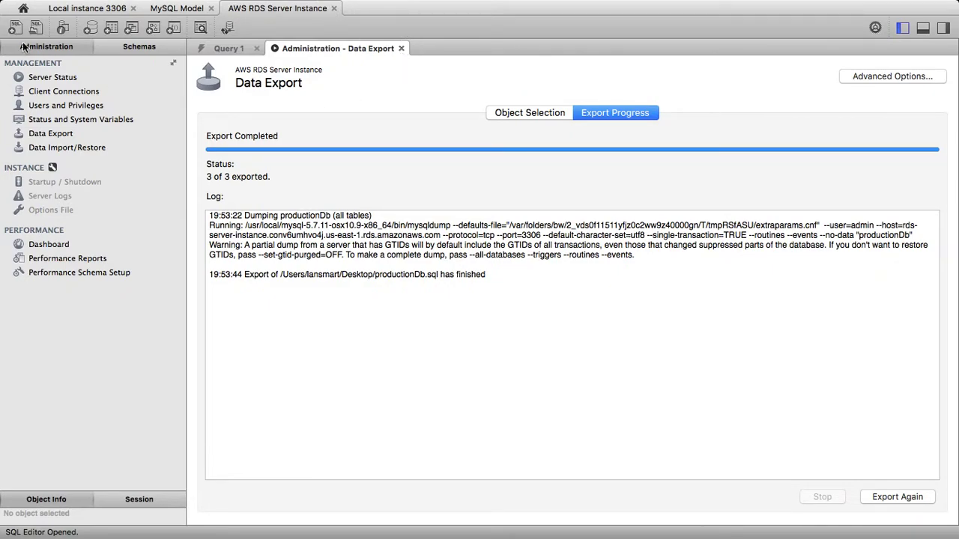
pyautogui.press('super+w')
pyautogui.click(124, 47)
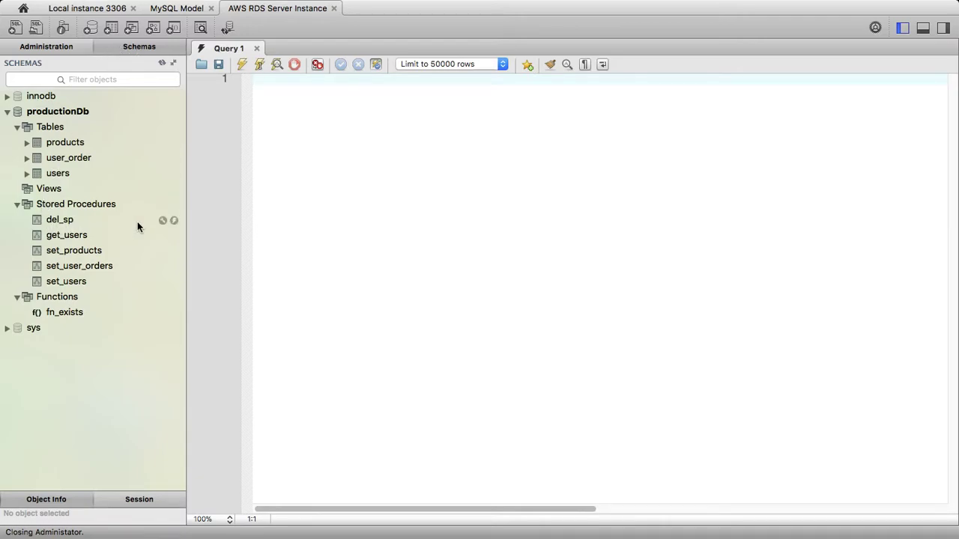
pyautogui.click(162, 220)
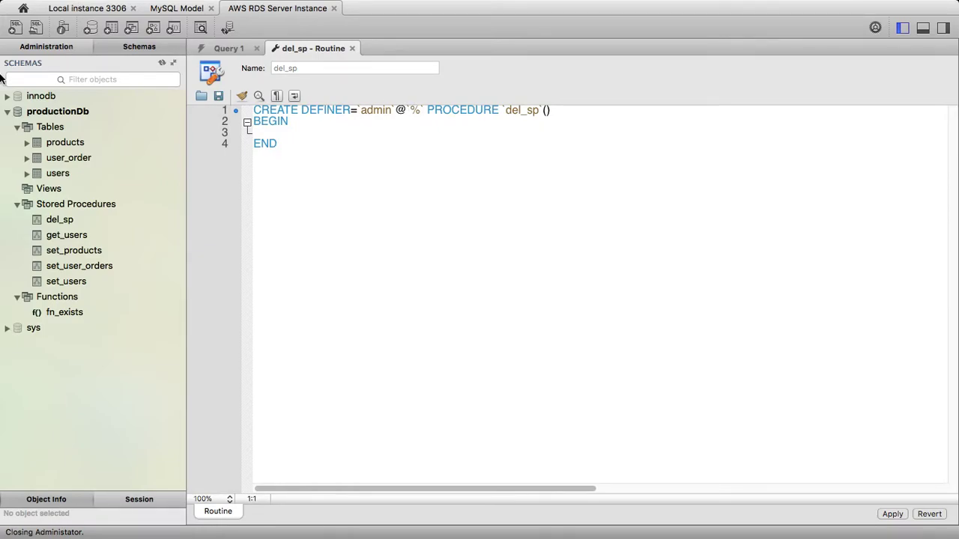
# Switch to Finder, duplicate productionDb.sql on the Desktop, and widen the file column to show the full file names
pyautogui.click(21, 69)
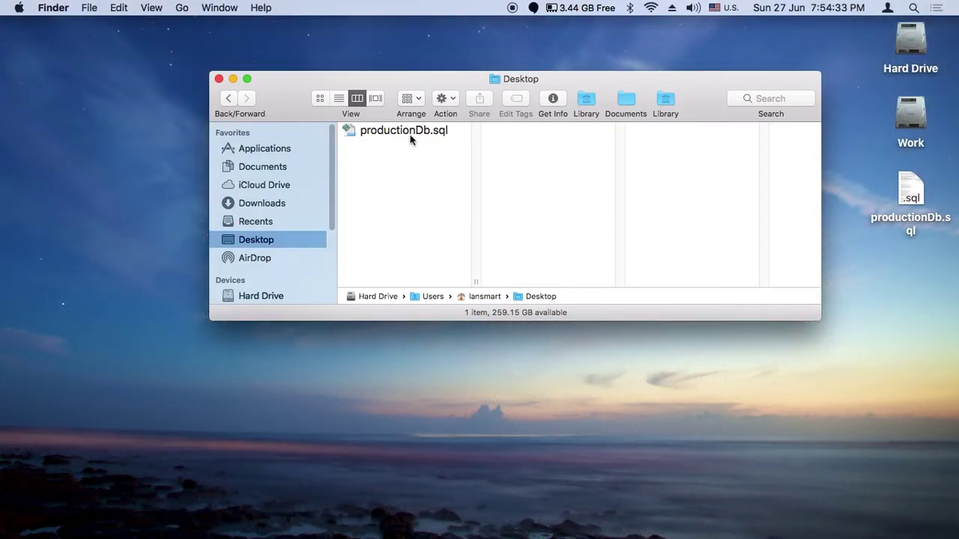
pyautogui.rightClick(400, 134)
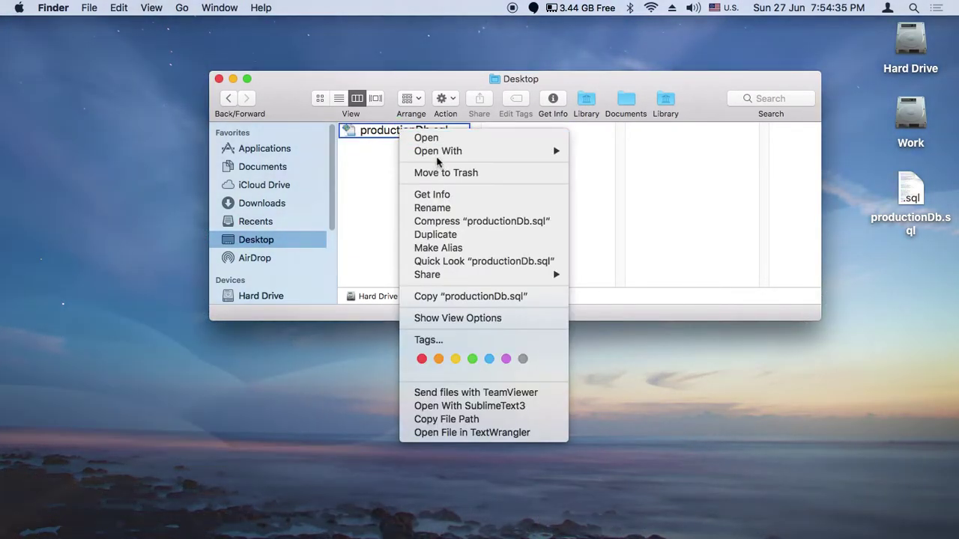
pyautogui.moveTo(436, 157)
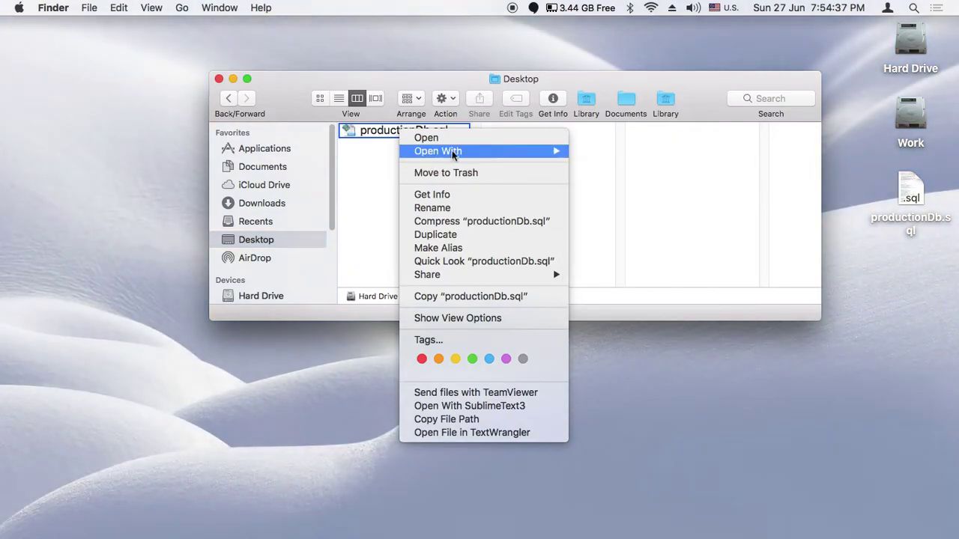
pyautogui.click(440, 237)
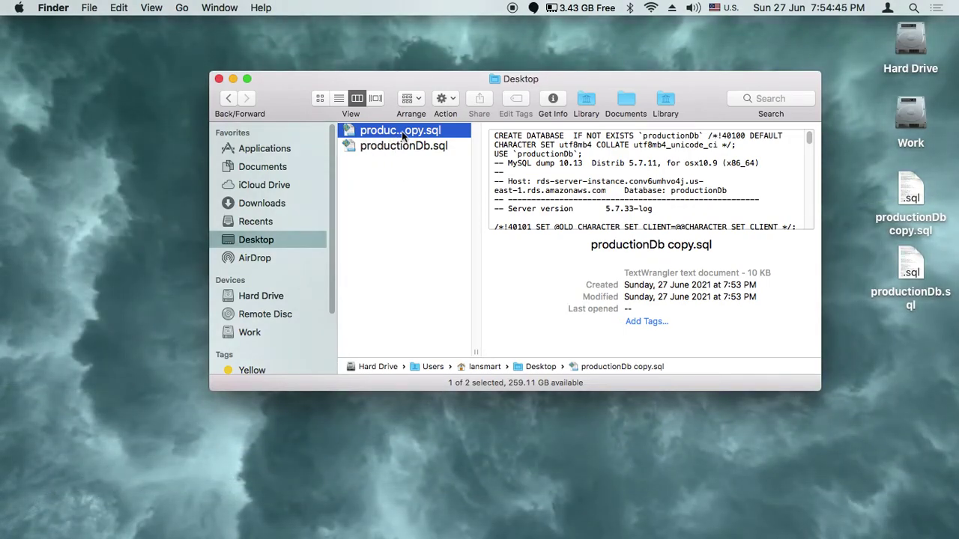
pyautogui.moveTo(475, 350); pyautogui.dragTo(532, 349)
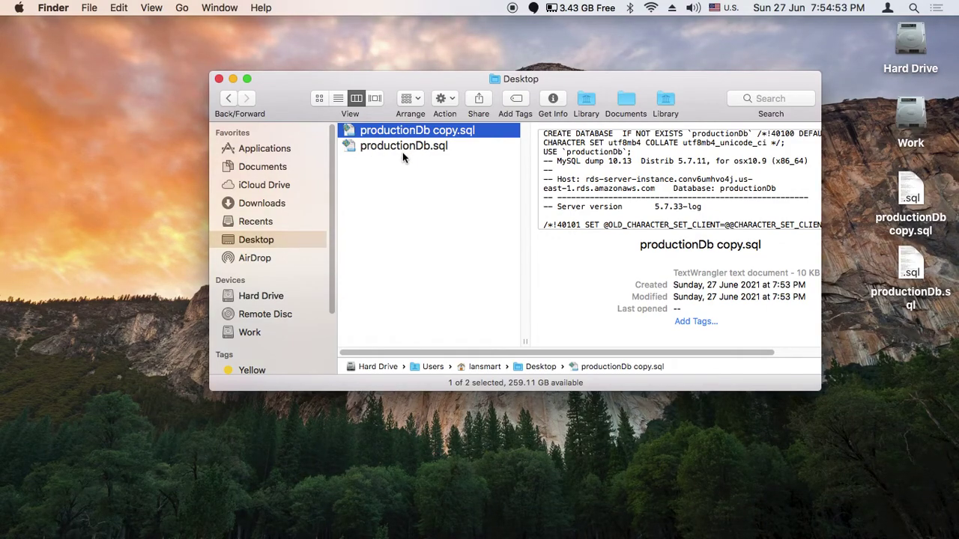
# Open productionDb copy.sql with TextEdit
pyautogui.rightClick(365, 135)
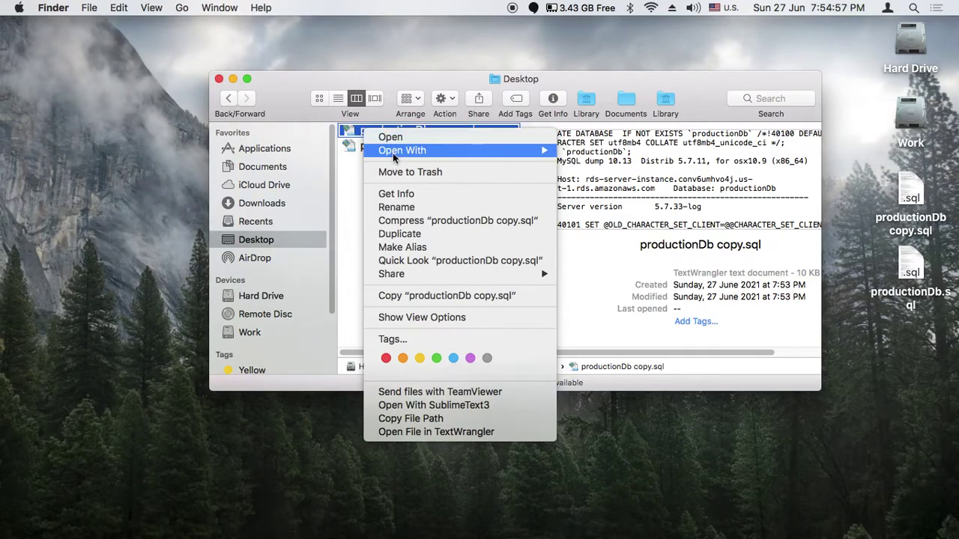
pyautogui.moveTo(465, 157)
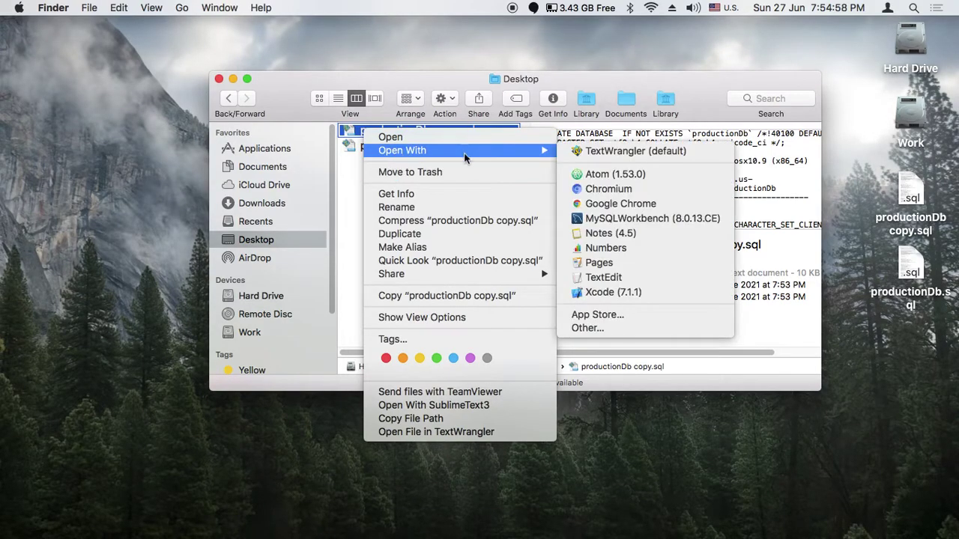
pyautogui.click(603, 278)
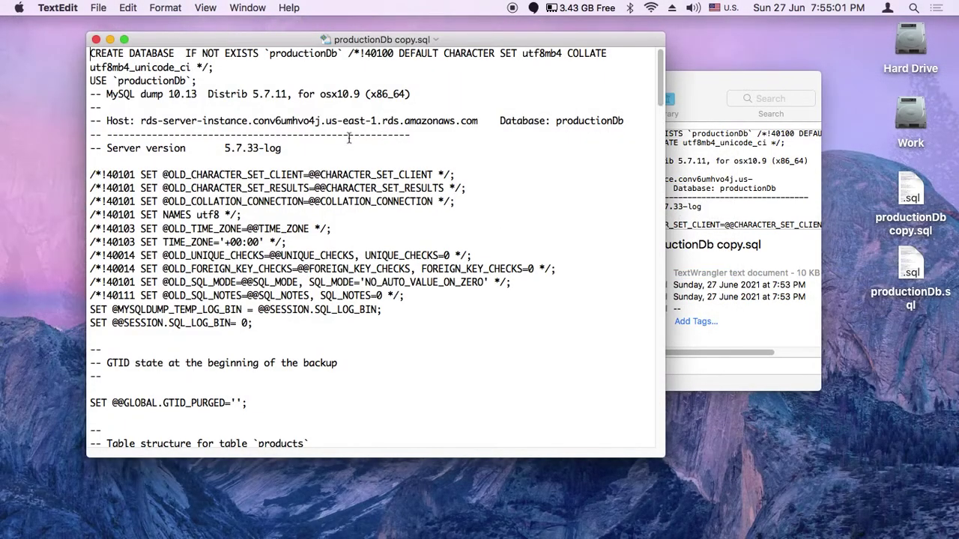
# Remove every occurrence of DEFINER=`admin`@`%` from productionDb copy.sql by replacing it with nothing, and save the file
pyautogui.press('super+a')
pyautogui.press('super+f')
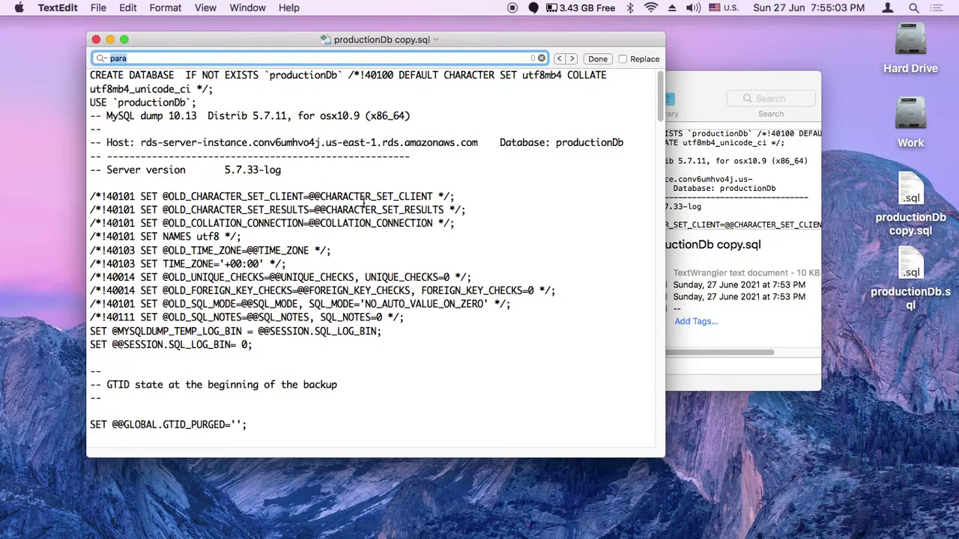
pyautogui.write('DEFINER=`admin`@`%`')
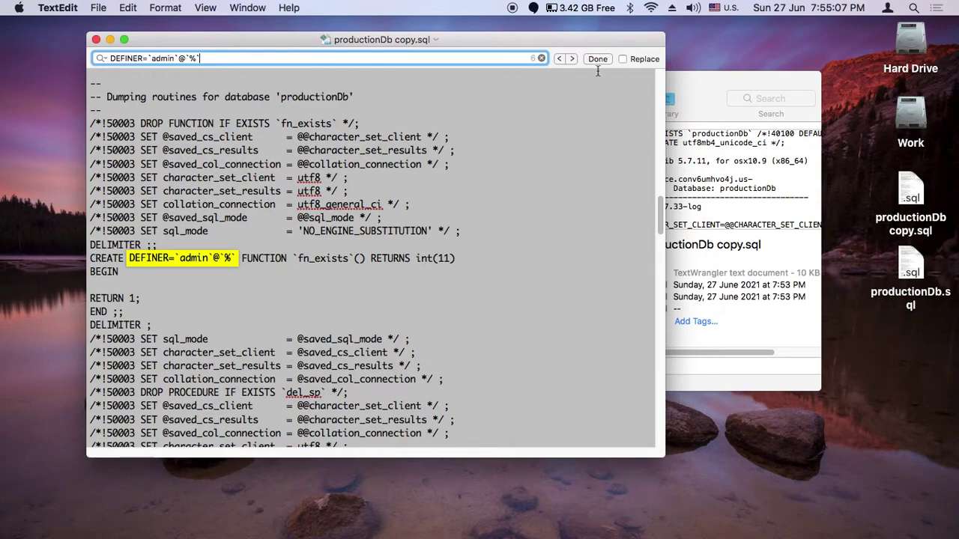
pyautogui.click(633, 63)
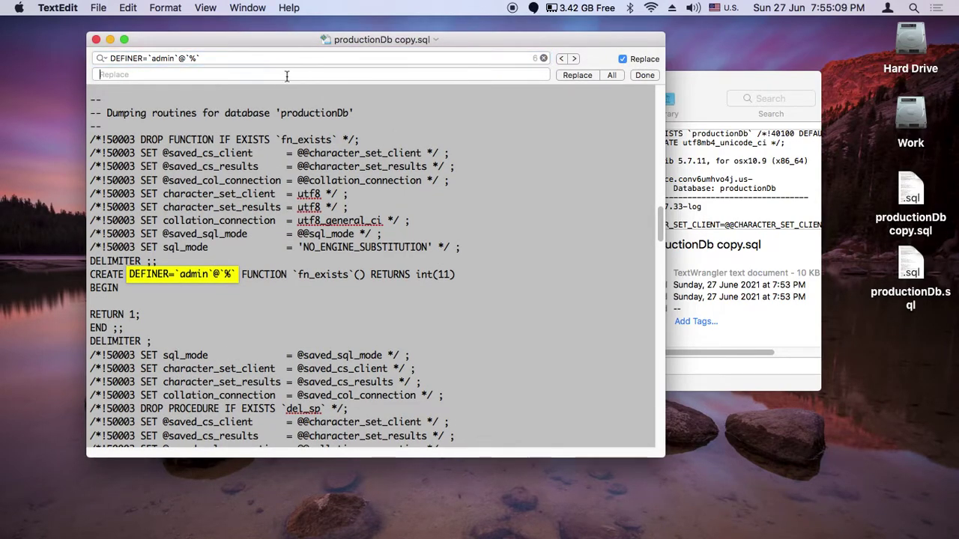
pyautogui.click(611, 75)
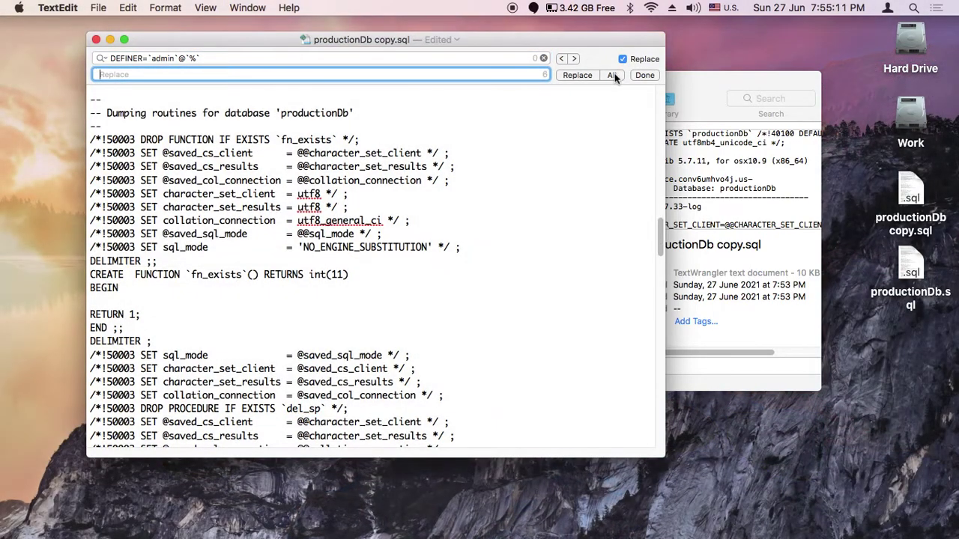
pyautogui.click(402, 207)
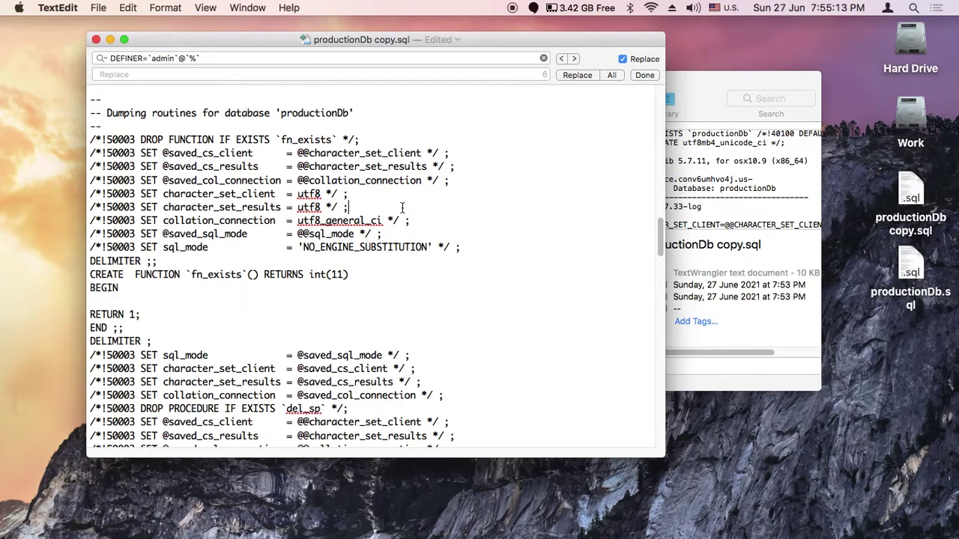
pyautogui.press('super+s')
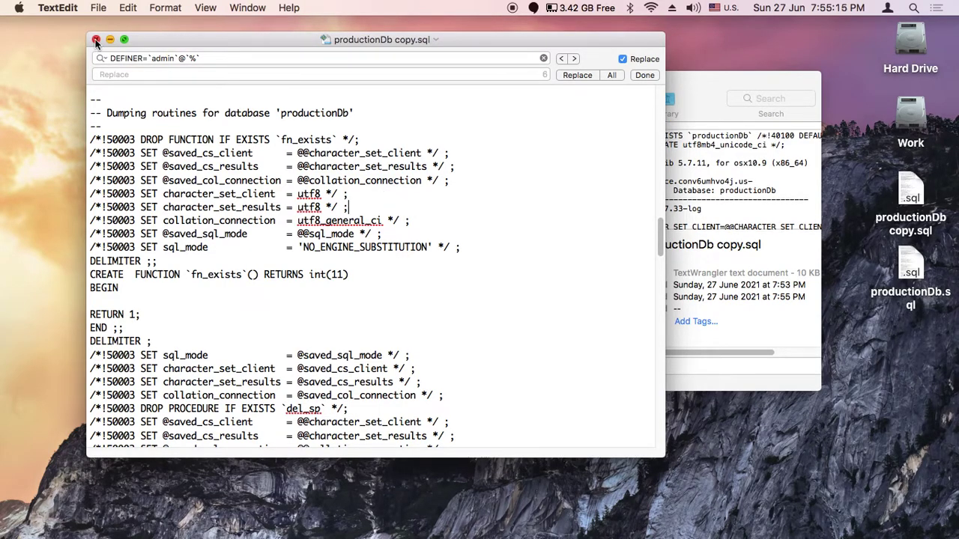
# Close productionDb copy.sql, switch to Google Chrome, and go to Step-3: Import into the workbench in the Synchronize Model document
pyautogui.click(96, 40)
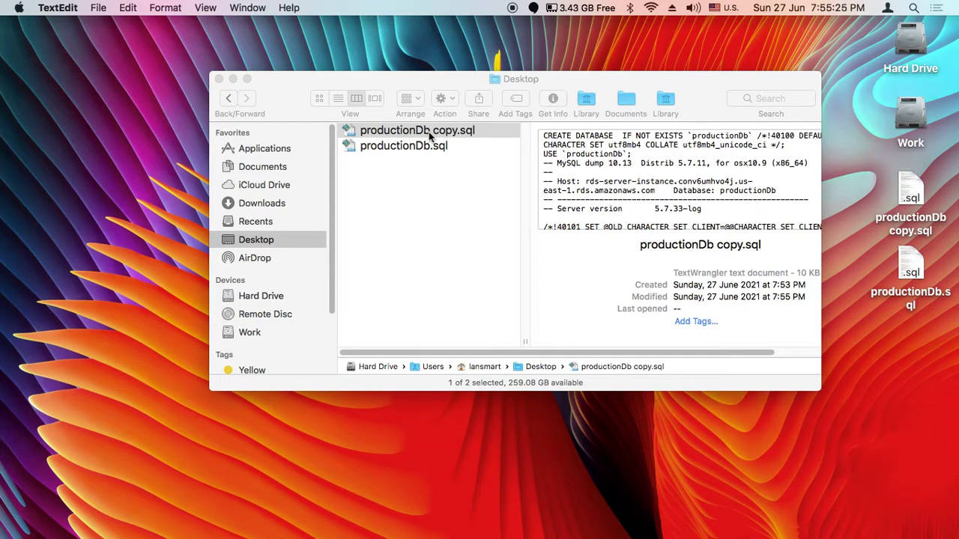
pyautogui.moveTo(2, 153)
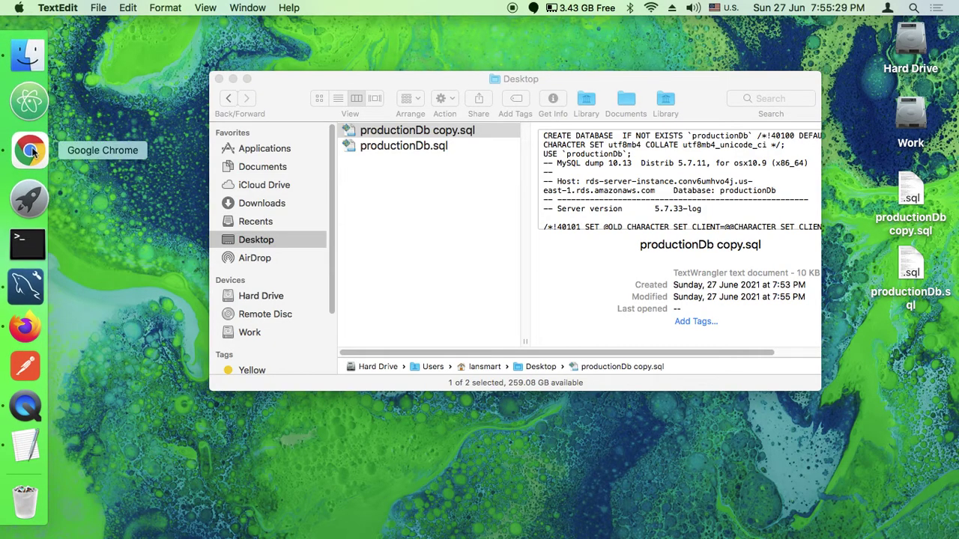
pyautogui.click(30, 152)
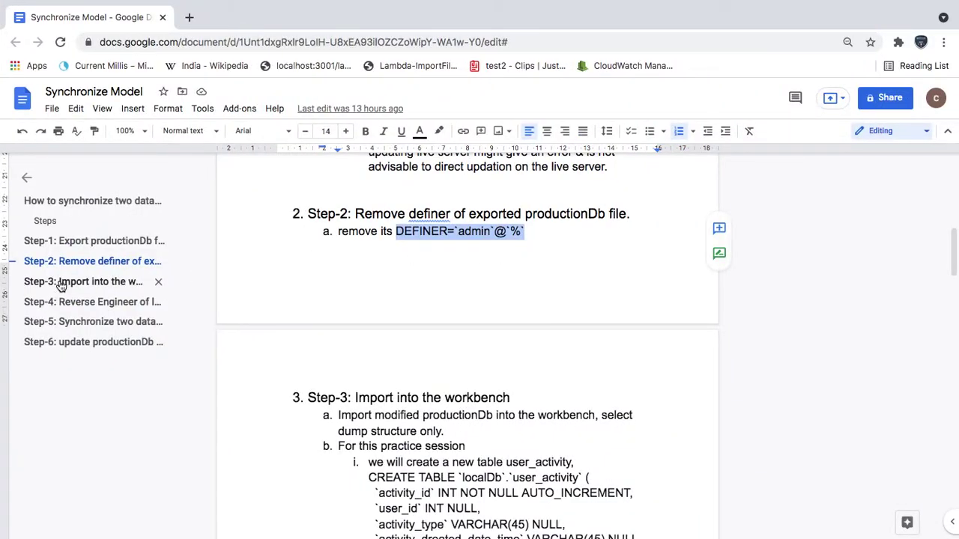
pyautogui.click(60, 284)
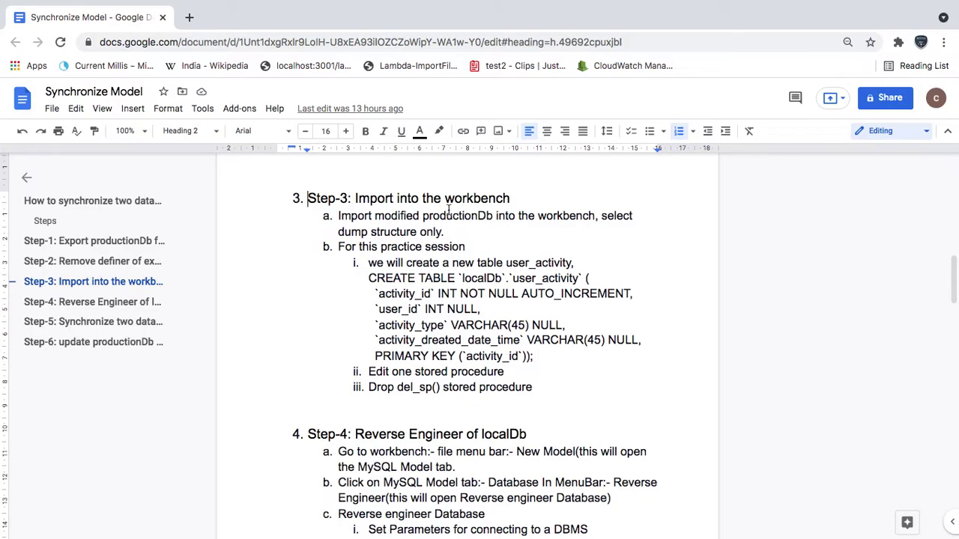
# Switch to MySQL Workbench and open Data Import/Restore for Local instance 3306
pyautogui.click(21, 266)
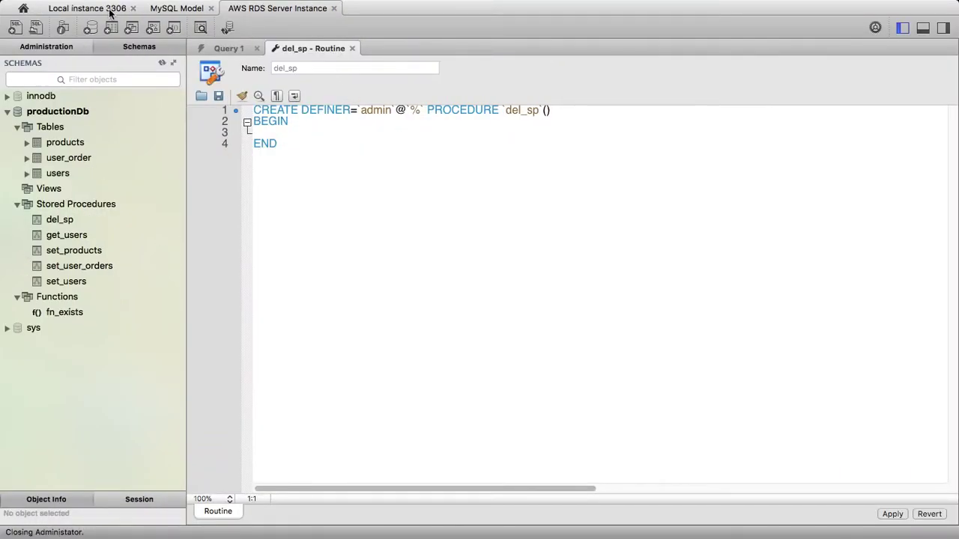
pyautogui.click(110, 12)
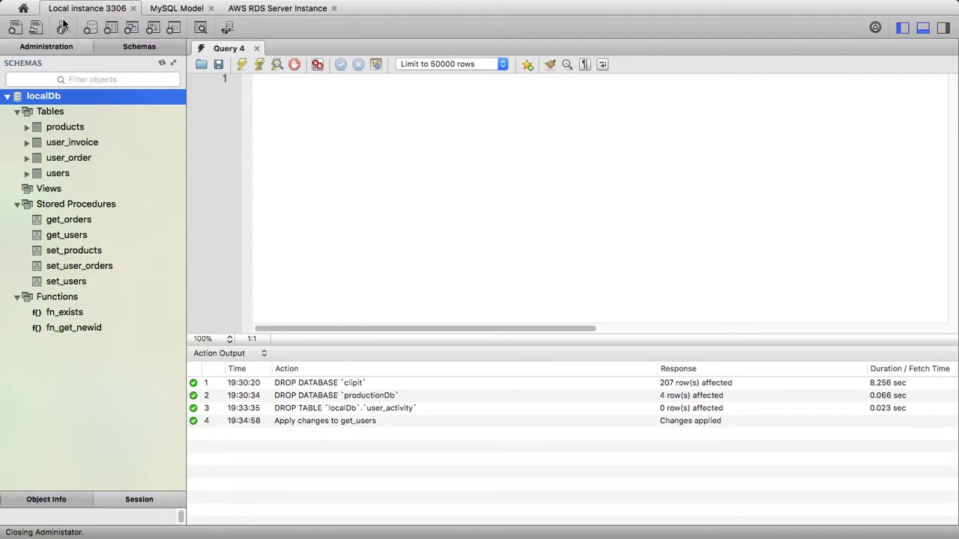
pyautogui.click(41, 46)
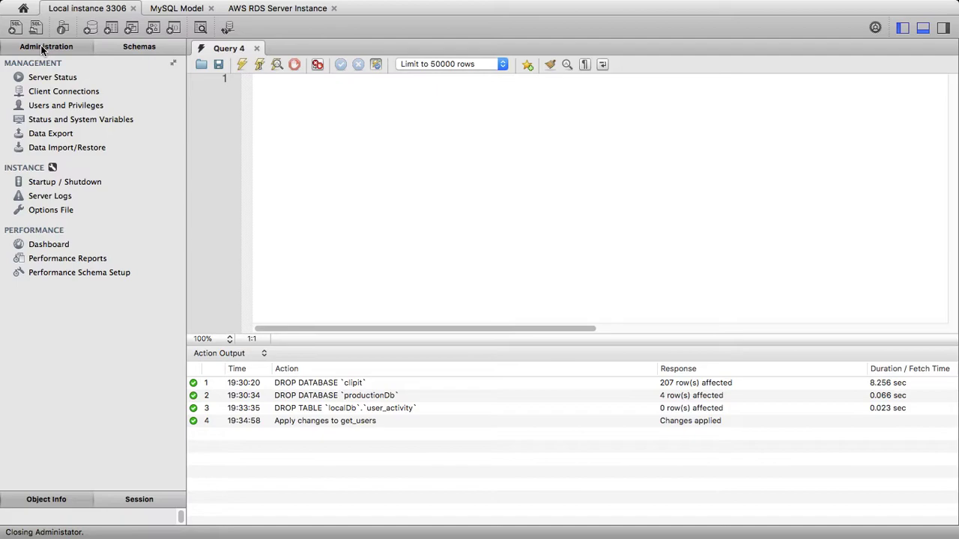
pyautogui.click(58, 149)
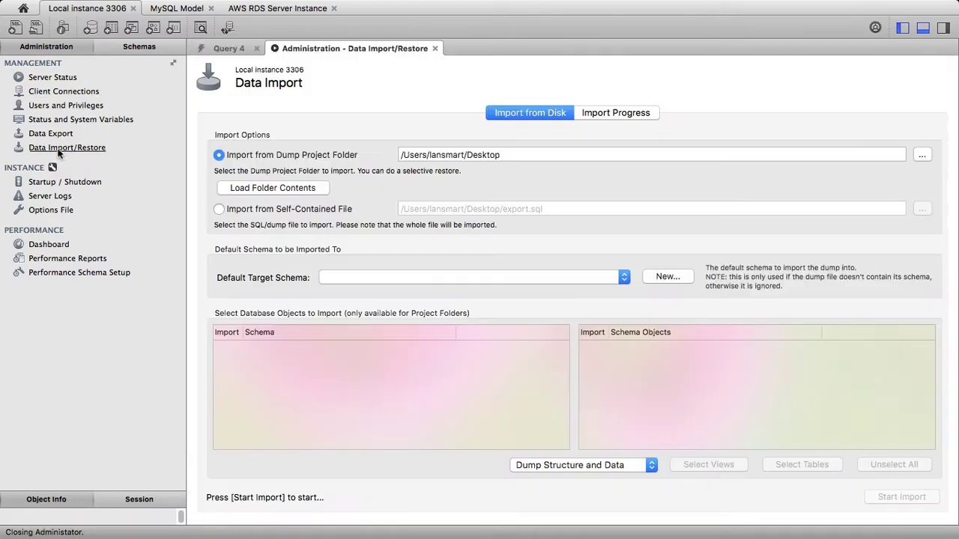
# Import the self-contained file productionDb copy.sql from the Desktop with the Dump Structure Only option
pyautogui.click(247, 210)
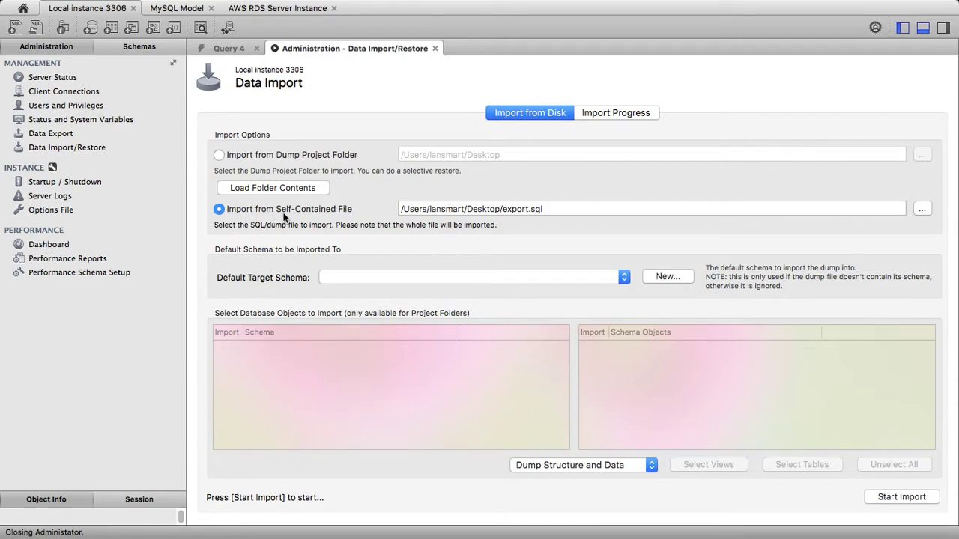
pyautogui.click(922, 209)
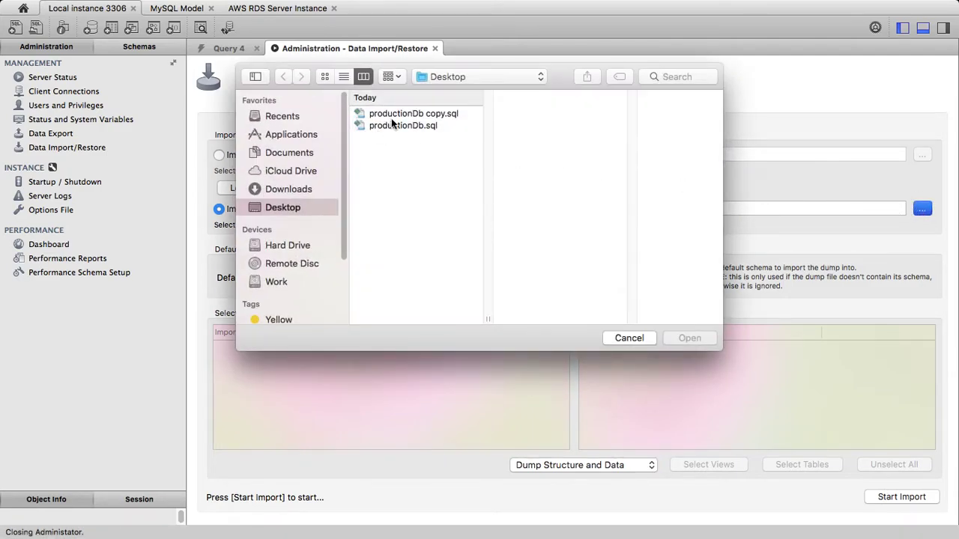
pyautogui.click(389, 114)
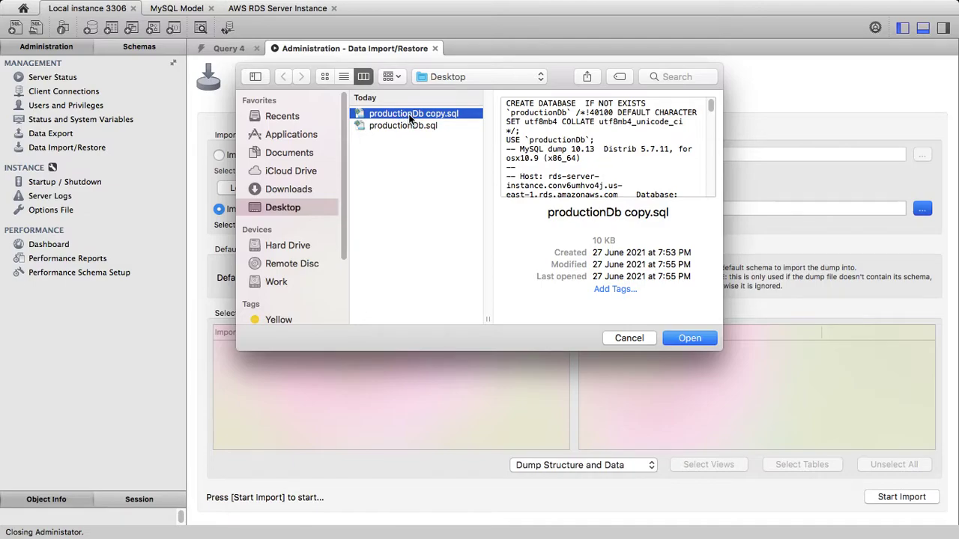
pyautogui.click(680, 337)
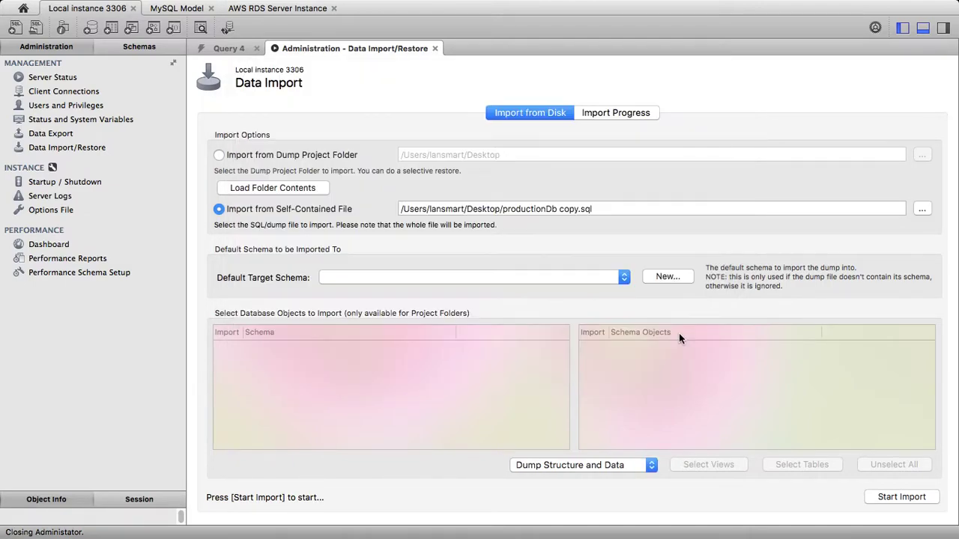
pyautogui.click(575, 466)
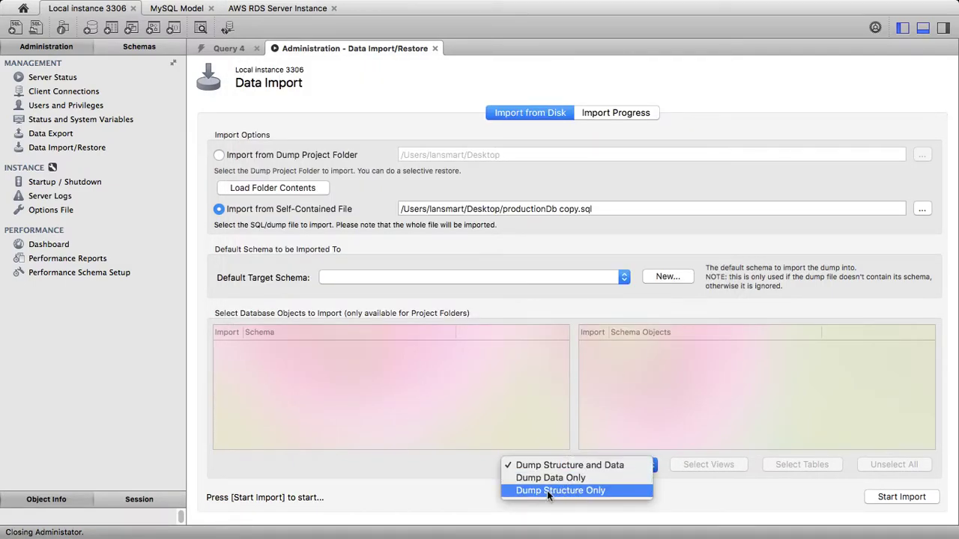
pyautogui.click(555, 492)
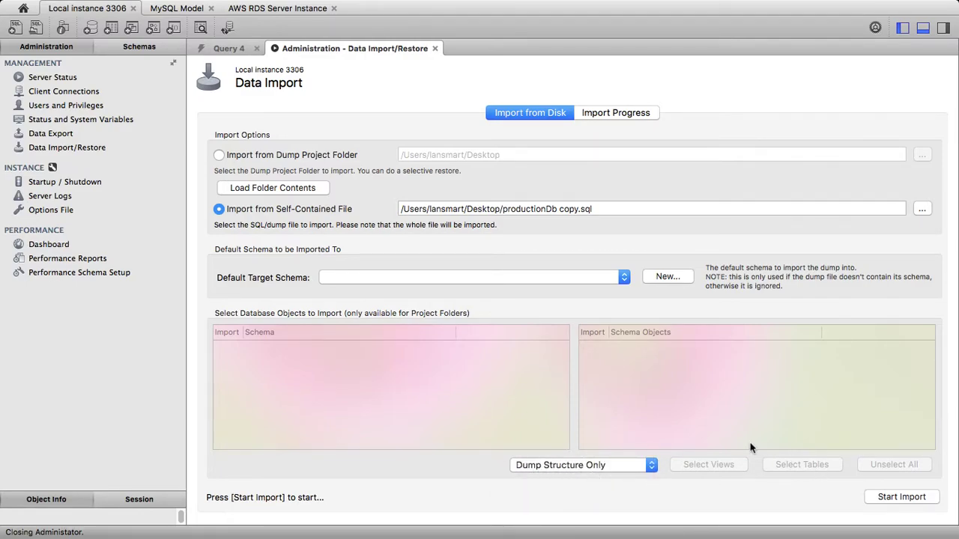
pyautogui.click(896, 498)
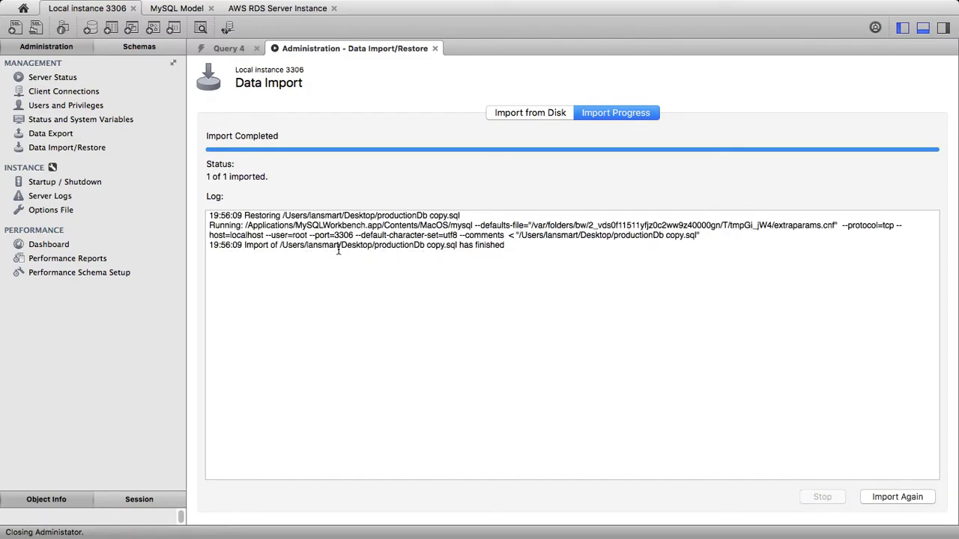
# Close Data Import and refresh the local instance's schema list
pyautogui.click(433, 49)
pyautogui.click(140, 47)
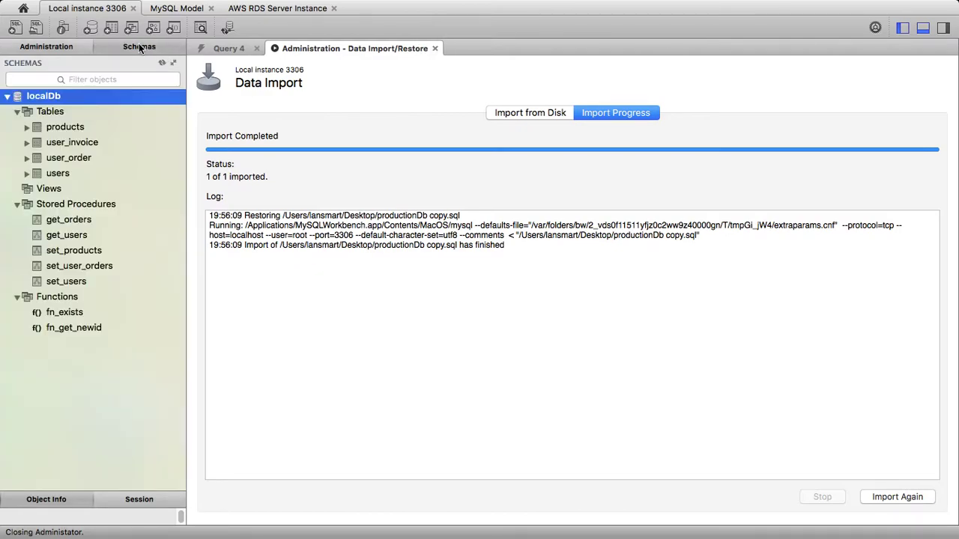
pyautogui.click(435, 48)
pyautogui.click(433, 50)
pyautogui.click(162, 62)
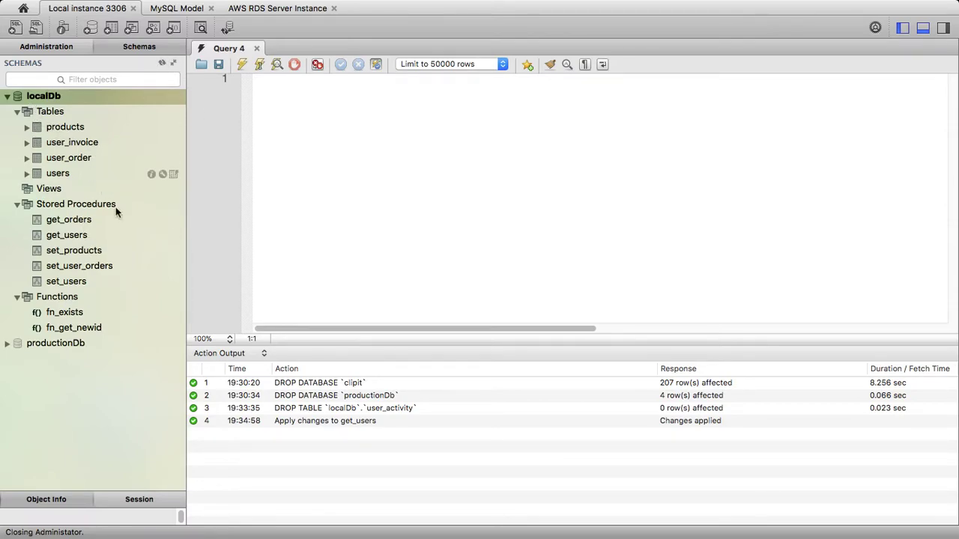
# Collapse localDb together with its Tables, Stored Procedures and Functions groups in the schema tree
pyautogui.click(15, 98)
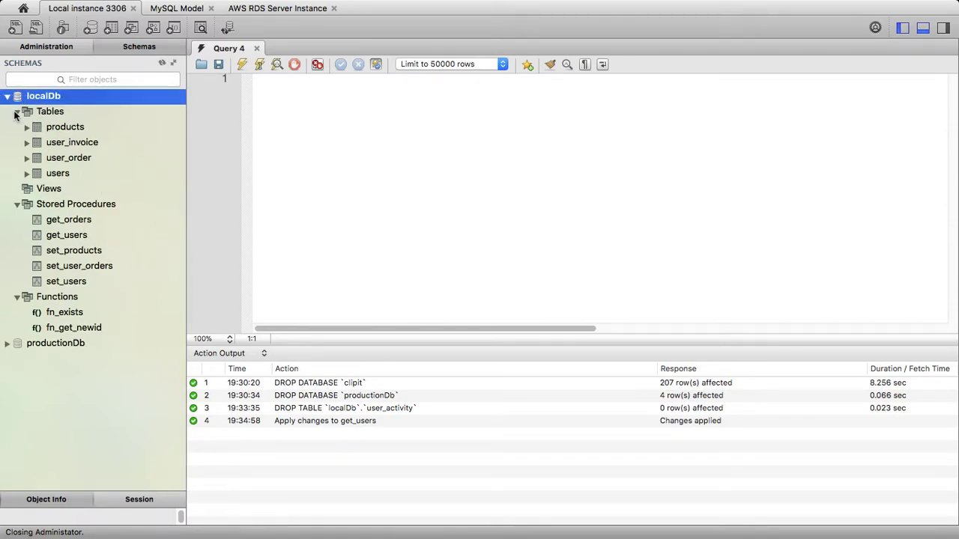
pyautogui.click(17, 111)
pyautogui.click(16, 142)
pyautogui.click(16, 157)
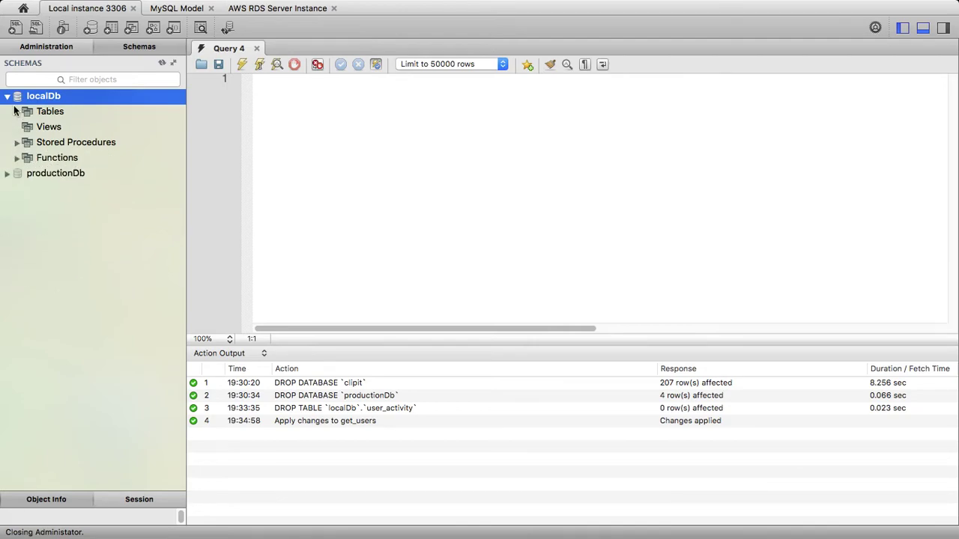
pyautogui.click(8, 96)
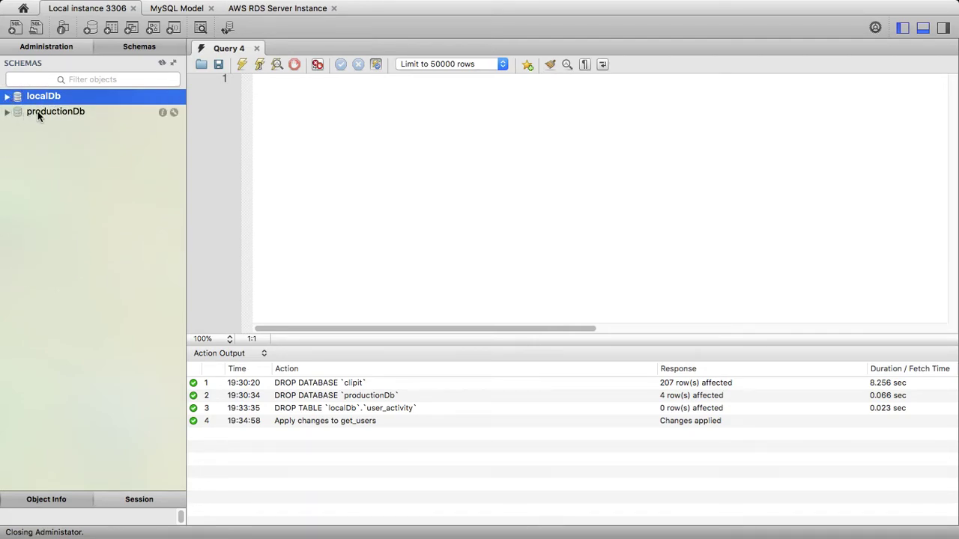
# Make productionDb the default schema and expand its Tables, Stored Procedures and Functions to examine the imported objects
pyautogui.click(42, 112)
pyautogui.doubleClick(43, 111)
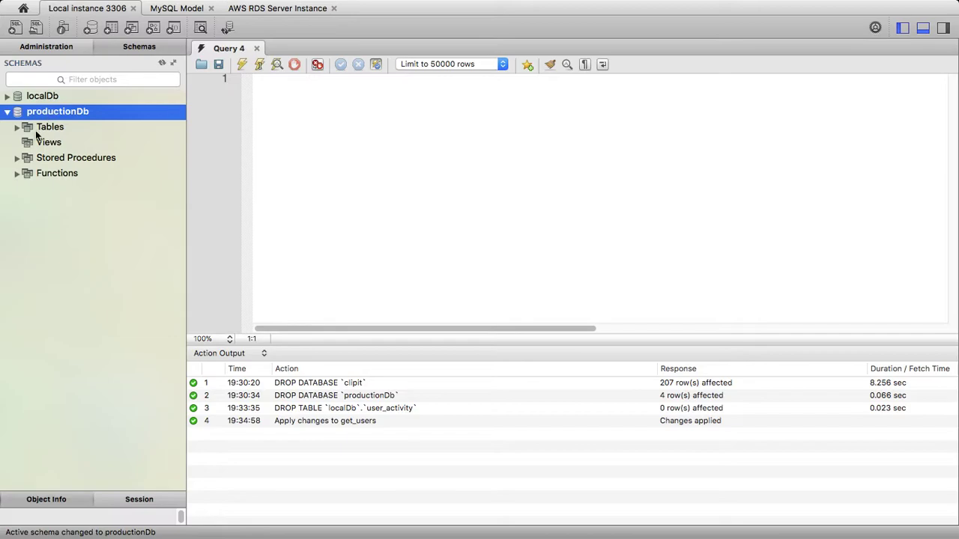
pyautogui.click(16, 129)
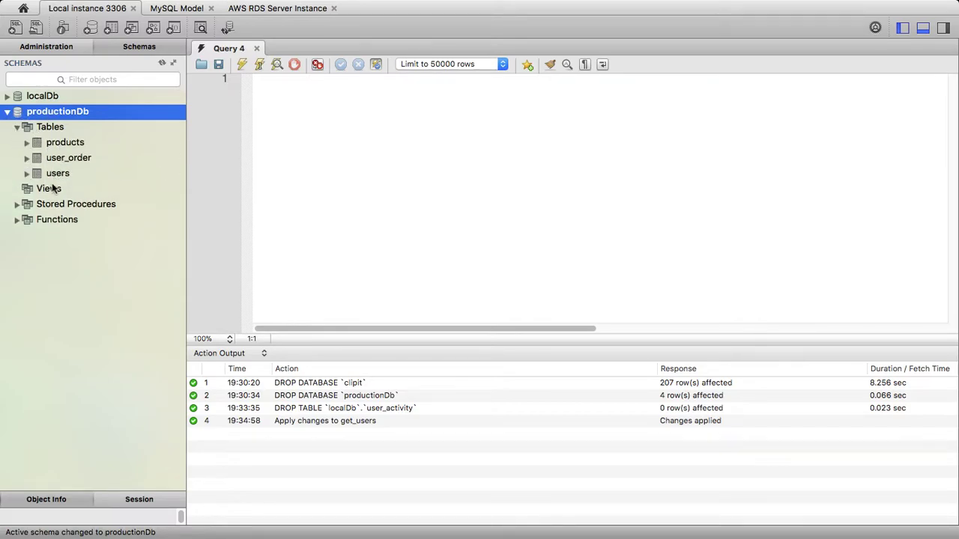
pyautogui.click(16, 205)
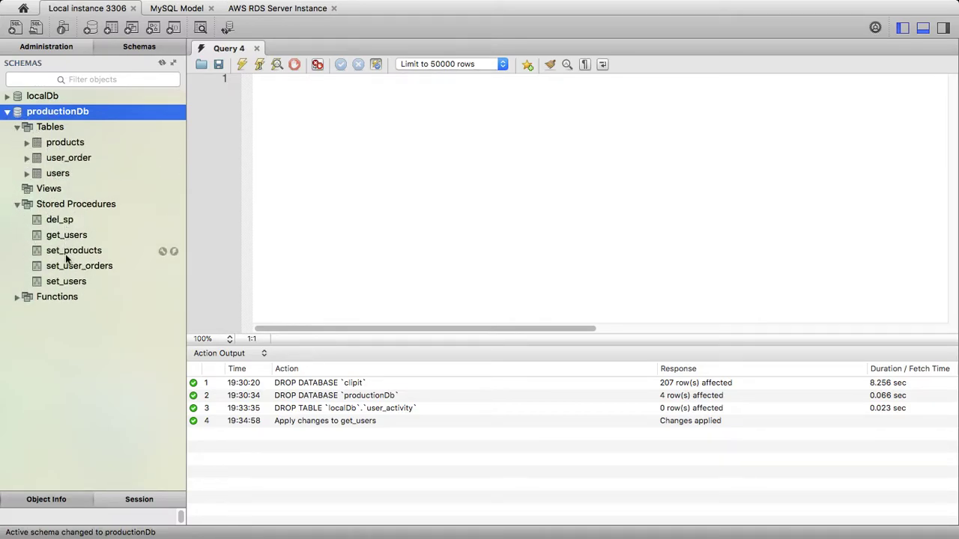
pyautogui.click(17, 298)
# Compare the imported objects with productionDb on the AWS RDS Server Instance, and collapse the local productionDb tree
pyautogui.click(275, 10)
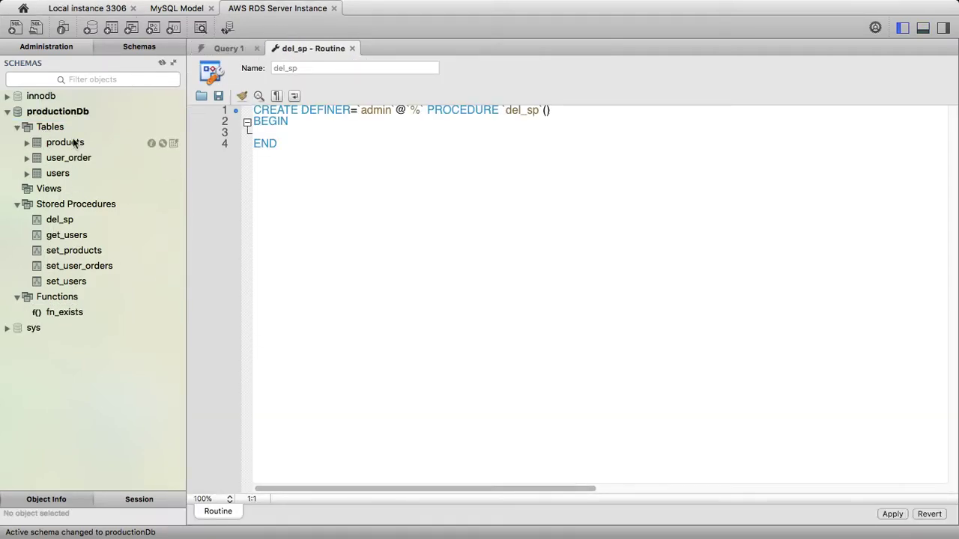
pyautogui.click(81, 9)
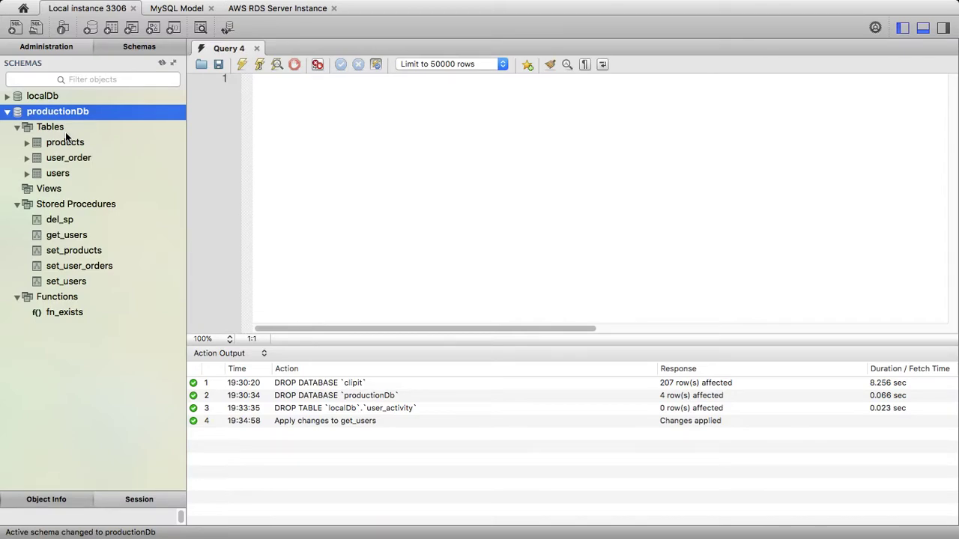
pyautogui.click(7, 112)
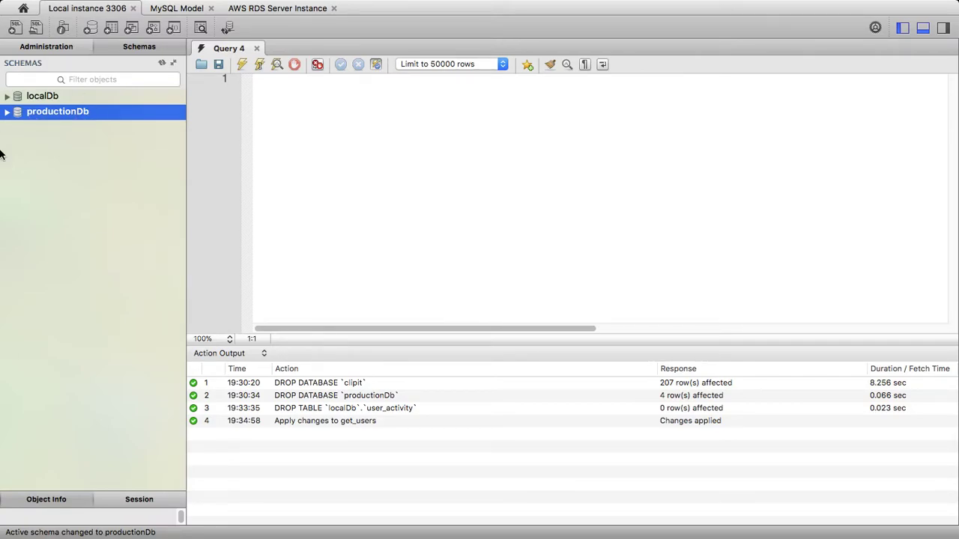
# Switch to Google Chrome and copy the CREATE TABLE statement for `localDb`.`user_activity` from Step-3 of the document
pyautogui.moveTo(2, 154)
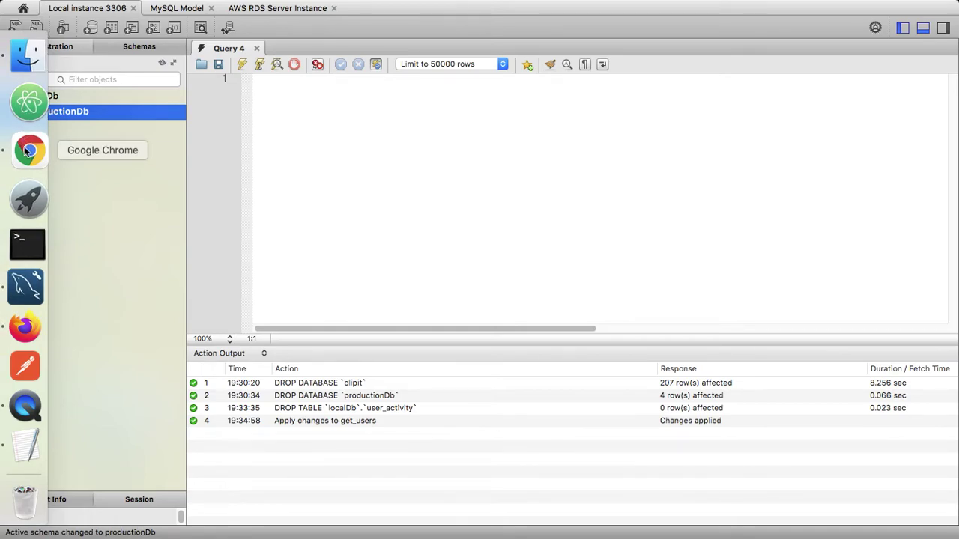
pyautogui.click(27, 152)
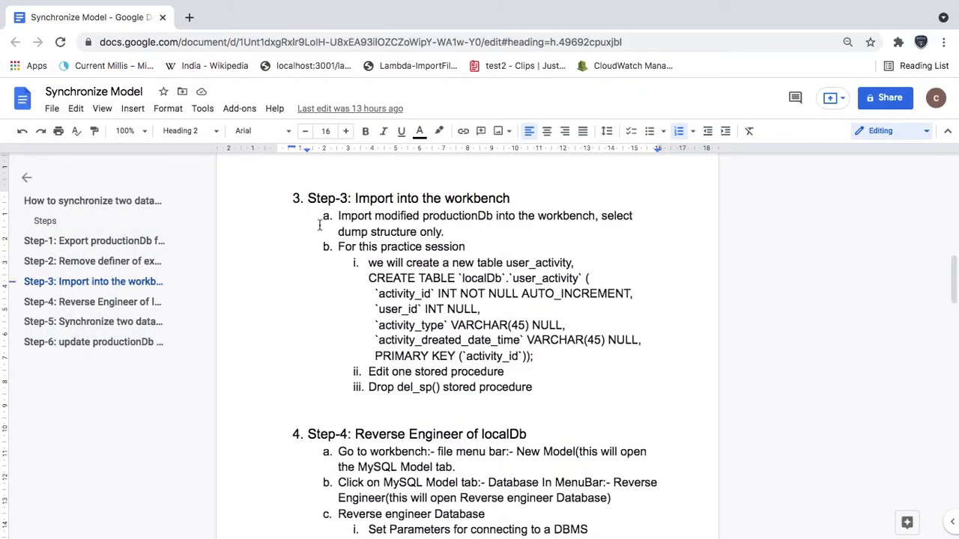
pyautogui.moveTo(370, 281); pyautogui.dragTo(541, 354)
pyautogui.press('super+c')
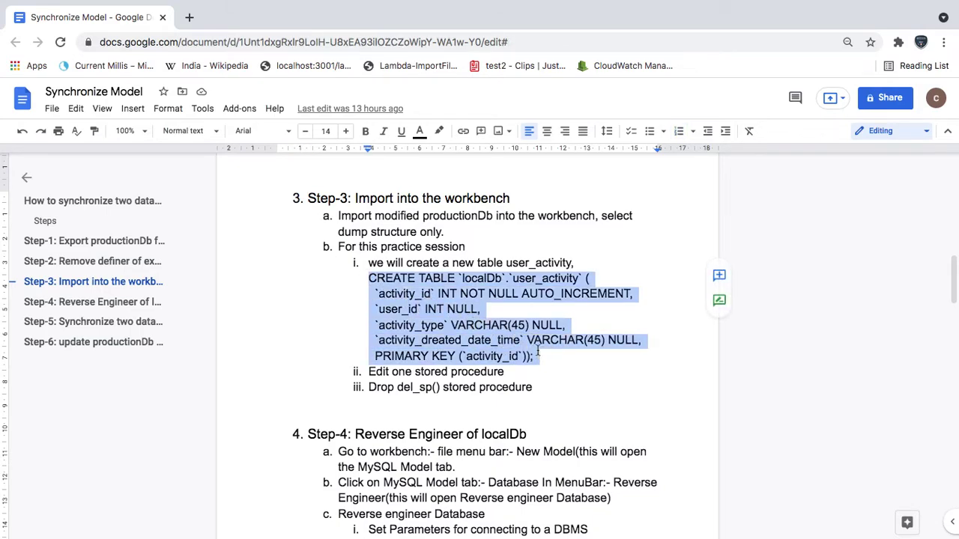
# Return to MySQL Workbench, paste the CREATE TABLE `localDb`.`user_activity` statement into Query 4, and execute it
pyautogui.click(30, 270)
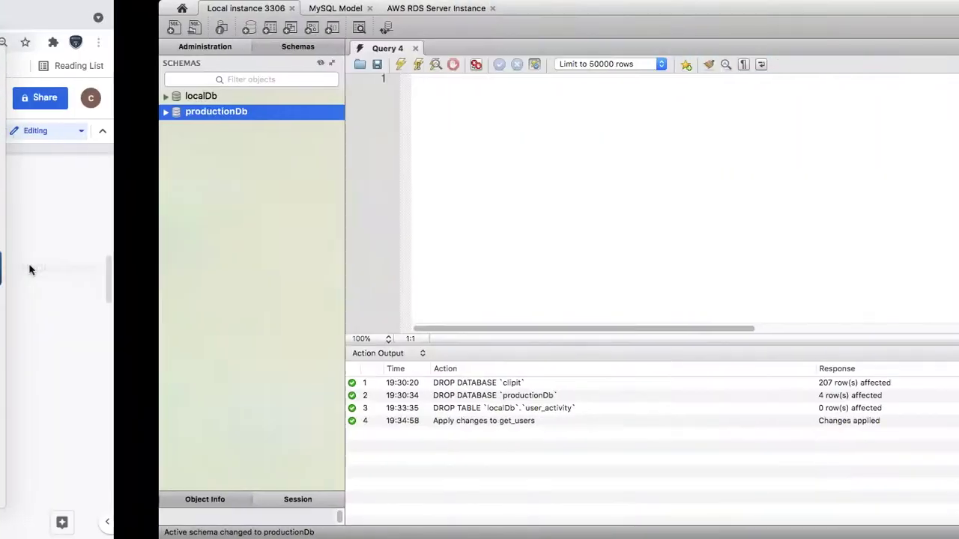
pyautogui.click(282, 124)
pyautogui.press('super+v')
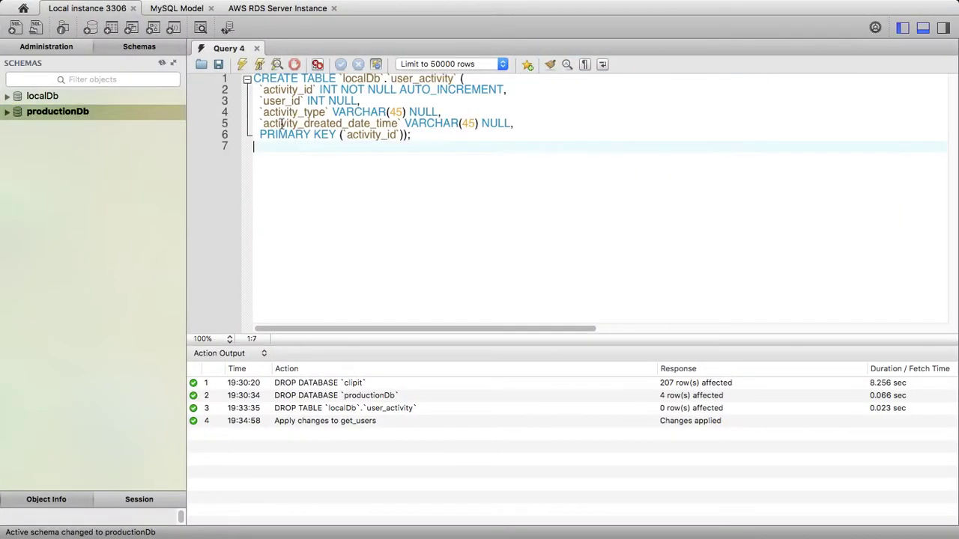
pyautogui.click(242, 67)
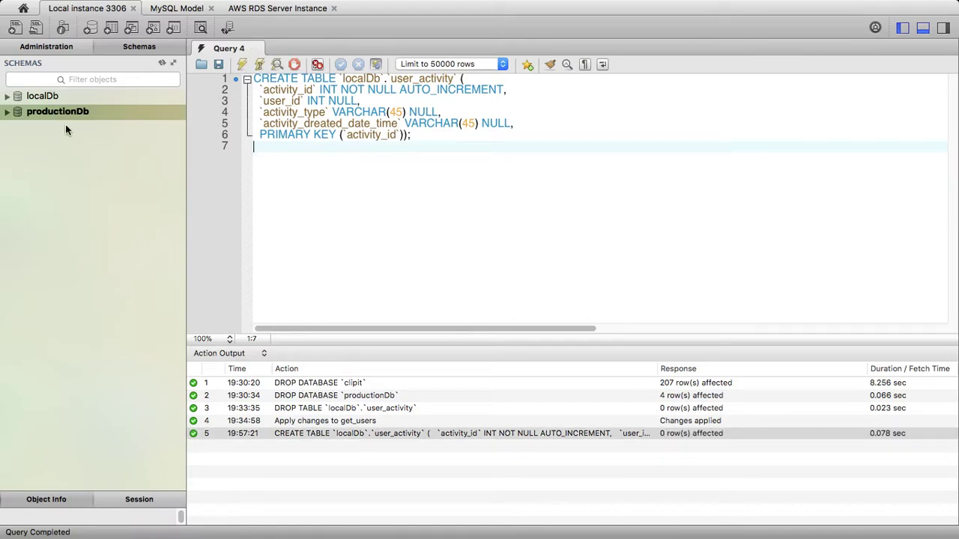
# Refresh the schema list, make localDb the default schema, and expand it to check for the user_activity table
pyautogui.click(162, 63)
pyautogui.click(49, 97)
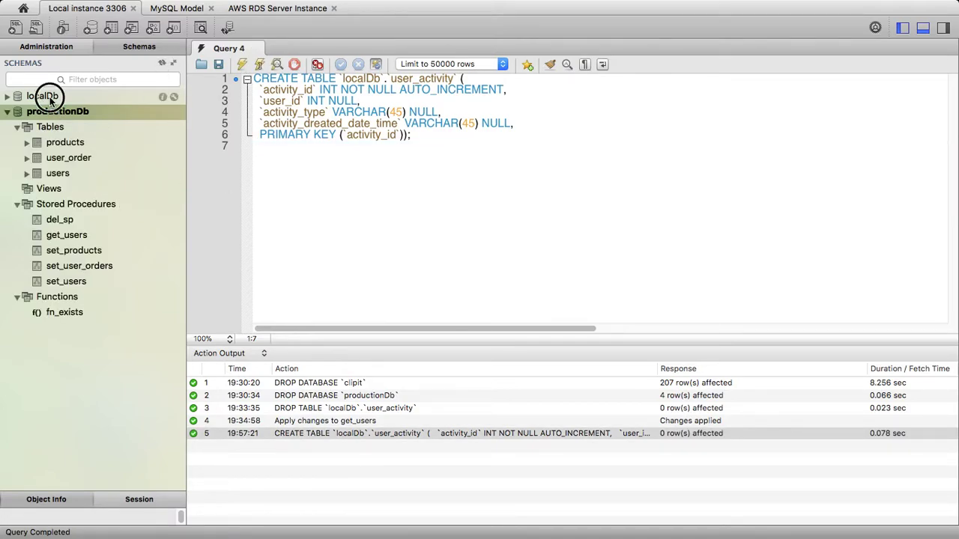
pyautogui.doubleClick(49, 98)
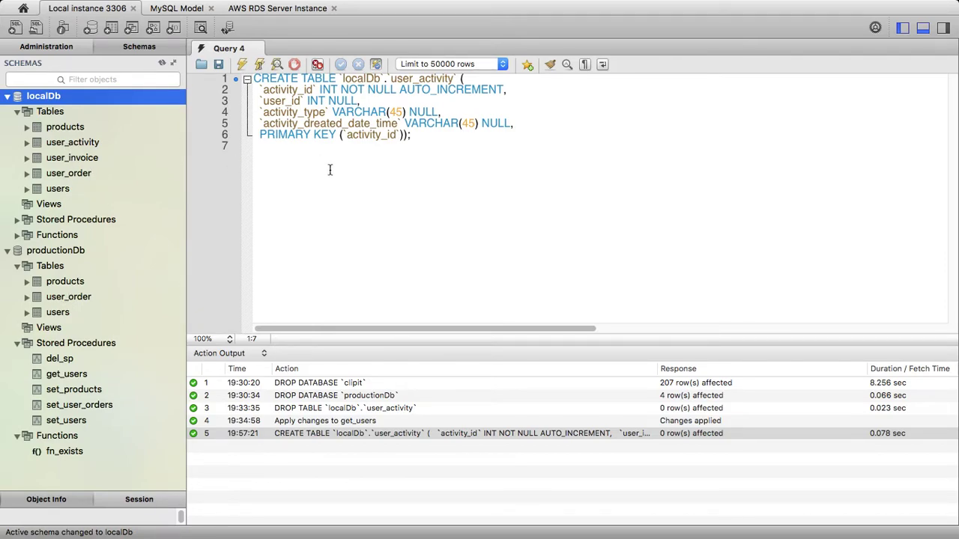
# Check the document's remaining practice changes in Google Chrome, return to MySQL Workbench, and open localDb's set_products stored procedure for editing
pyautogui.press('super+Tab')
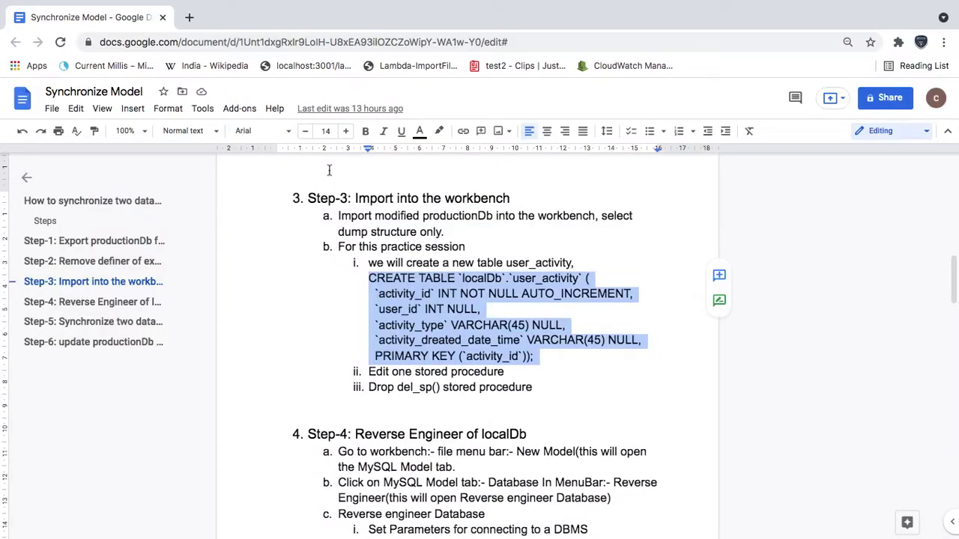
pyautogui.click(413, 372)
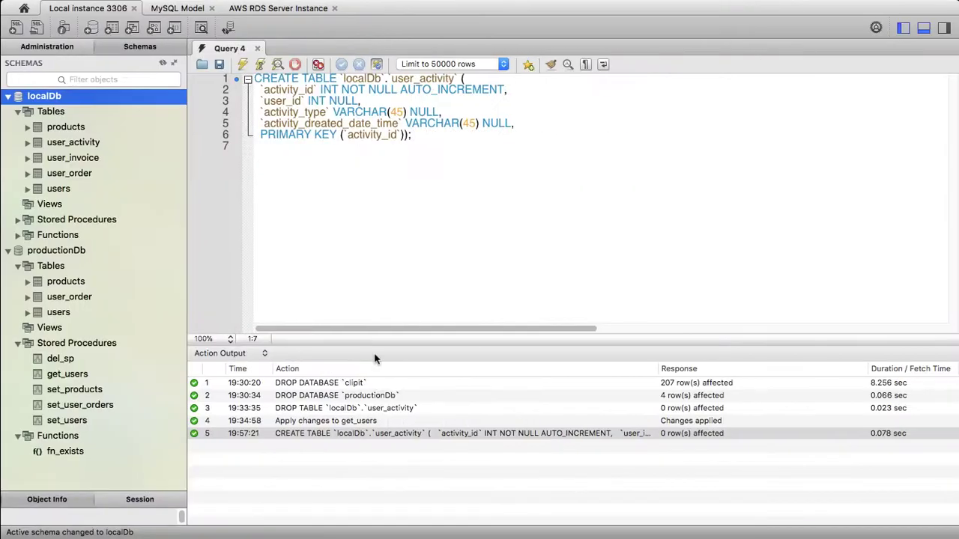
pyautogui.click(16, 111)
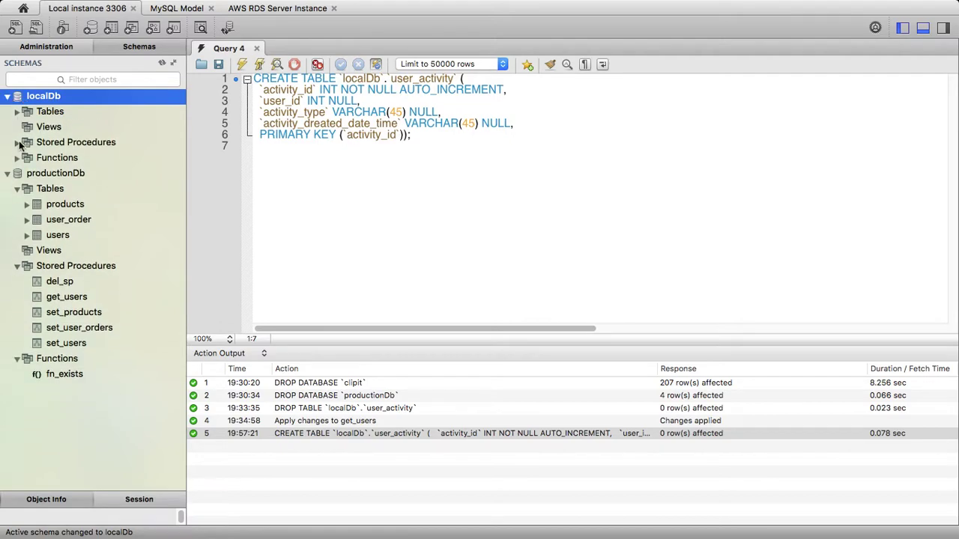
pyautogui.click(18, 143)
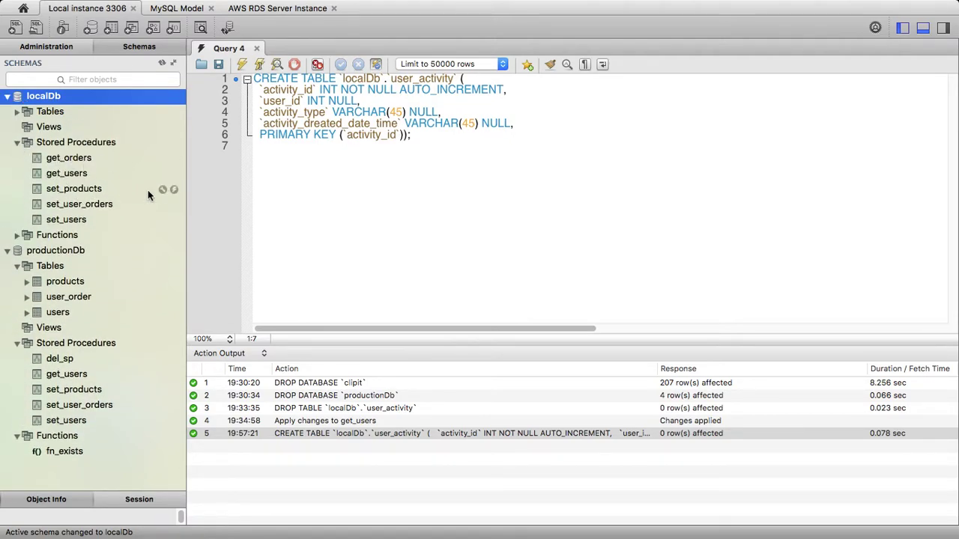
pyautogui.click(163, 190)
# Add "test this" to the Note comment in set_products, apply the change to the database, and close the routine editor
pyautogui.click(303, 141)
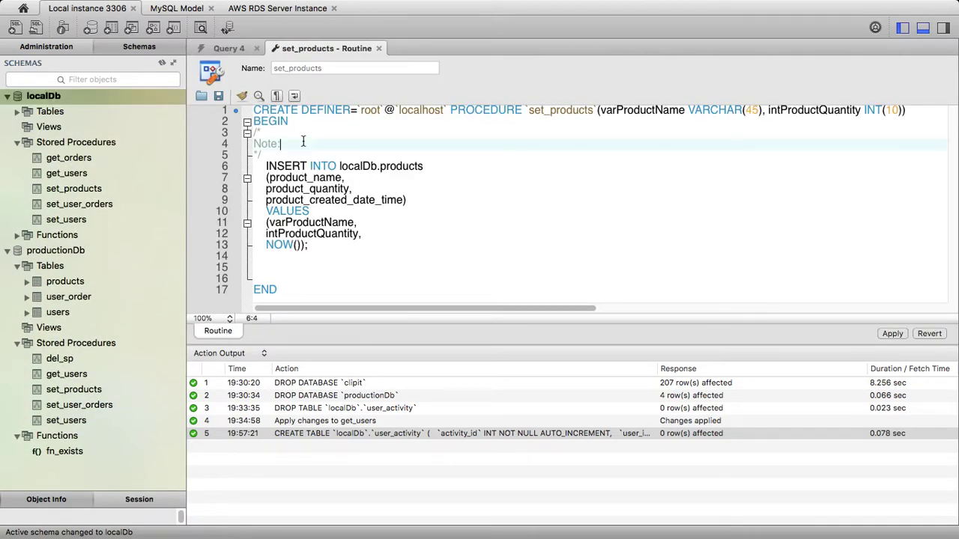
pyautogui.write('test')
pyautogui.doubleClick(537, 112)
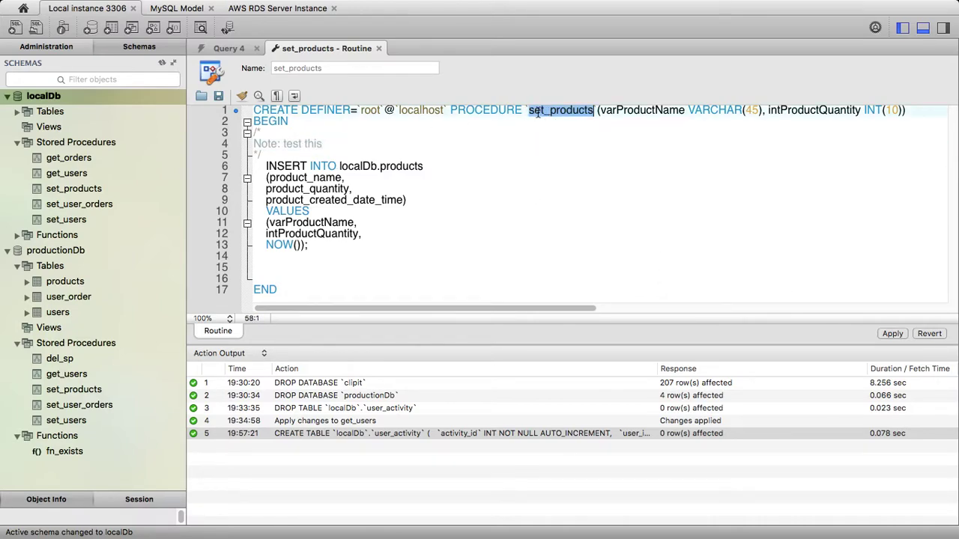
pyautogui.click(888, 334)
pyautogui.click(750, 456)
pyautogui.click(750, 457)
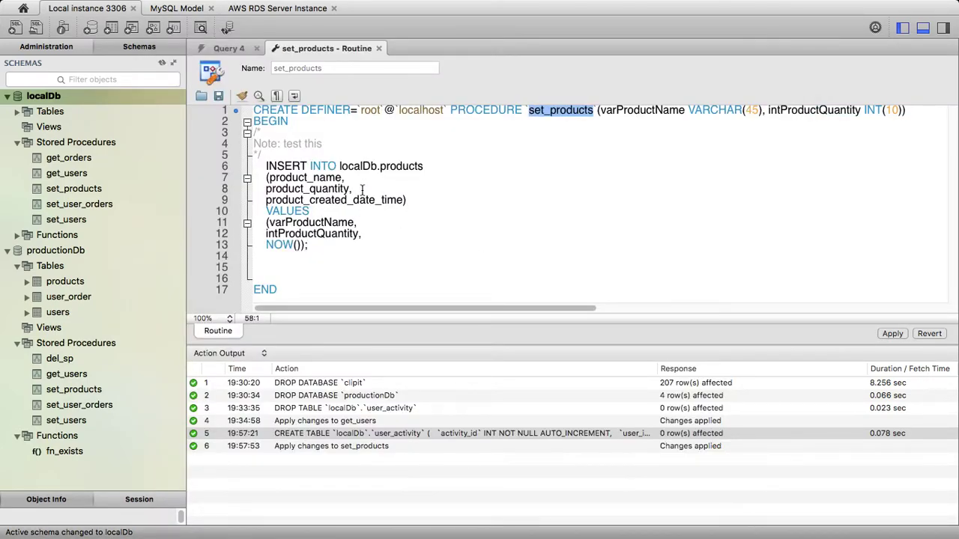
pyautogui.click(379, 47)
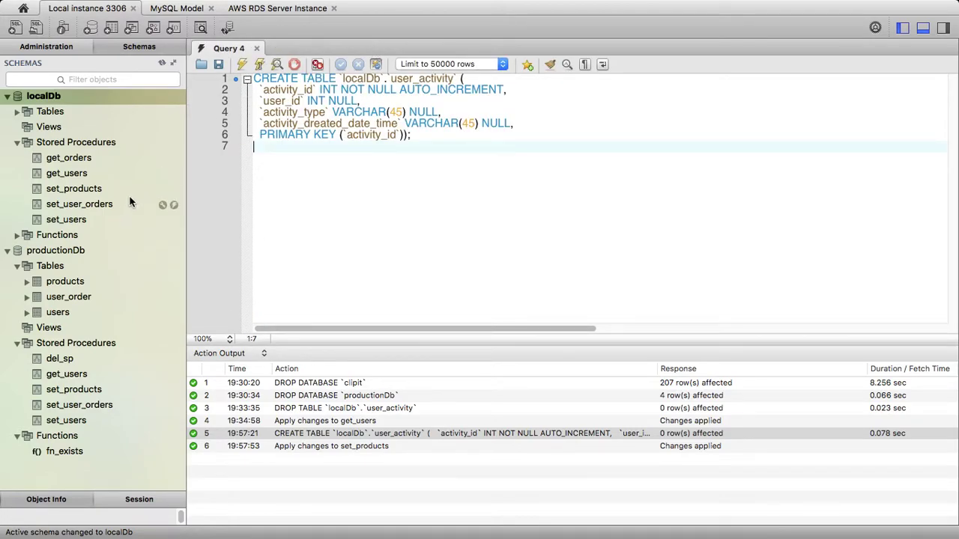
# Switch to Google Chrome, go to Step-4 in the document, and highlight its heading "Step-4: Reverse Engineer of localDb"
pyautogui.moveTo(1, 135)
pyautogui.click(29, 154)
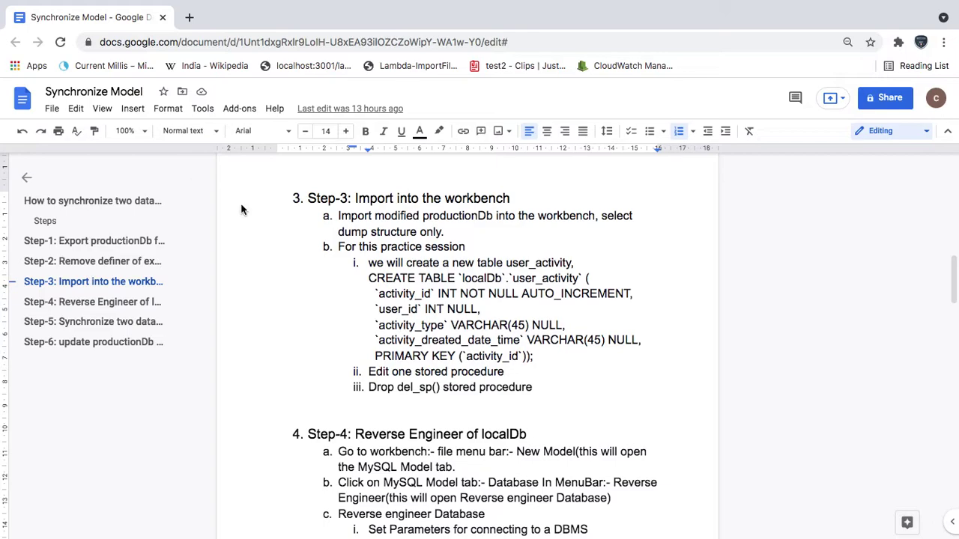
pyautogui.click(90, 302)
pyautogui.moveTo(307, 213); pyautogui.dragTo(533, 217)
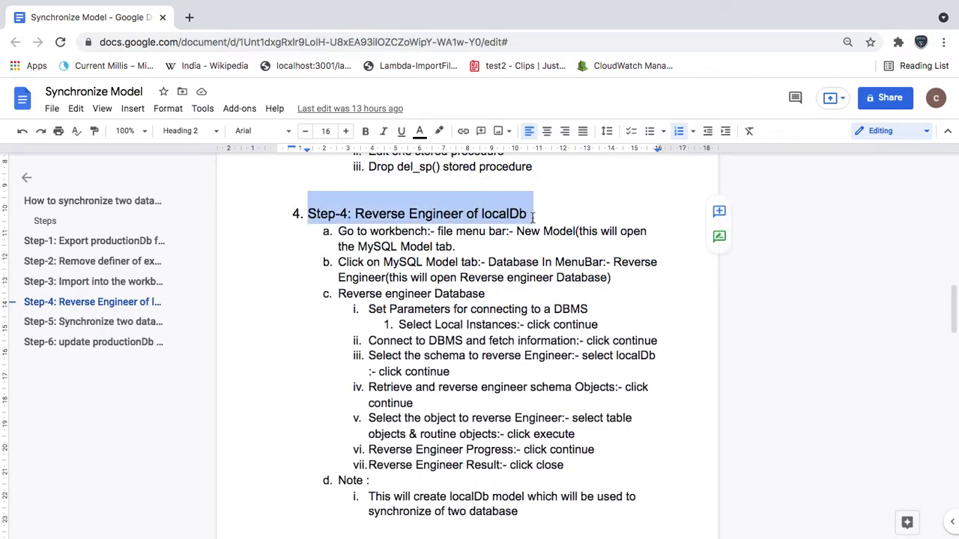
# Switch to MySQL Workbench and bring up the blank MySQL Model containing only the mydb schema
pyautogui.moveTo(2, 202)
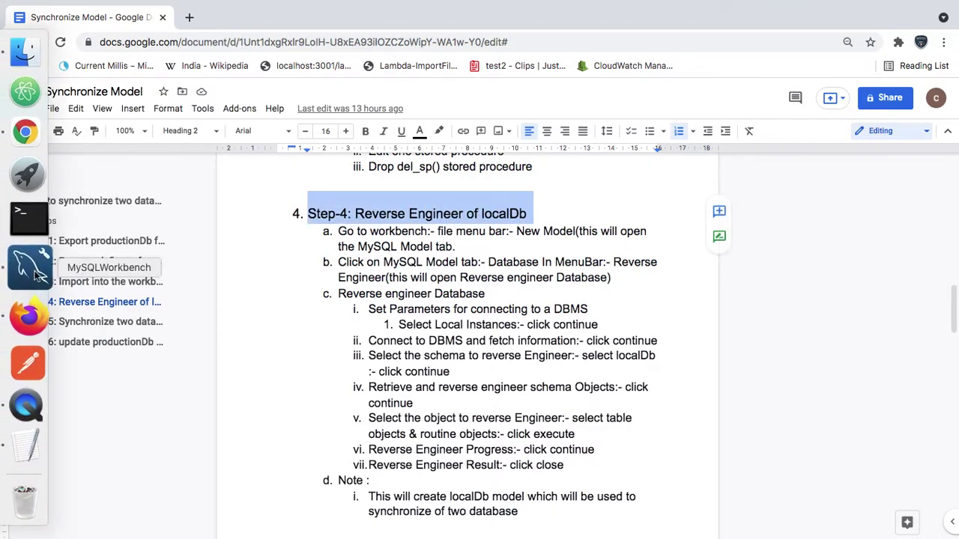
pyautogui.click(30, 266)
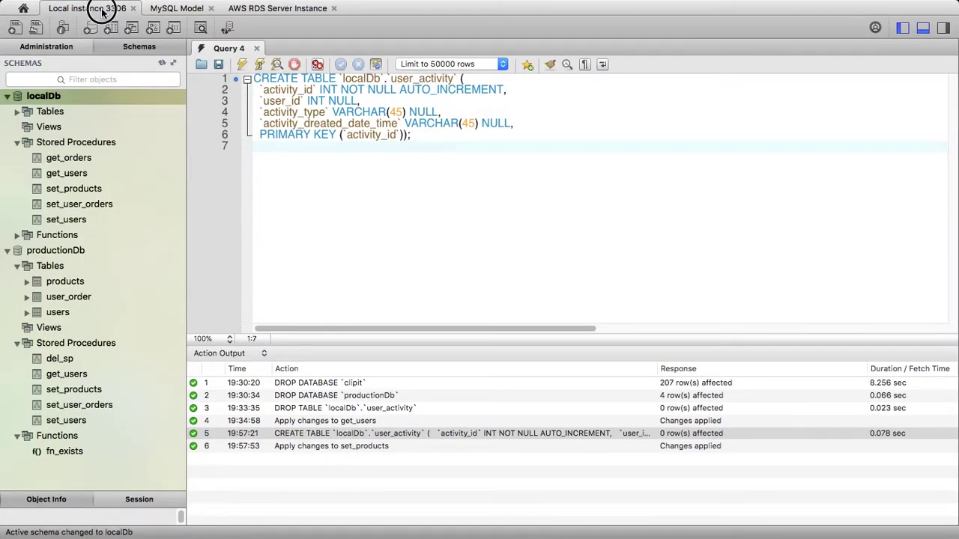
pyautogui.moveTo(178, 3)
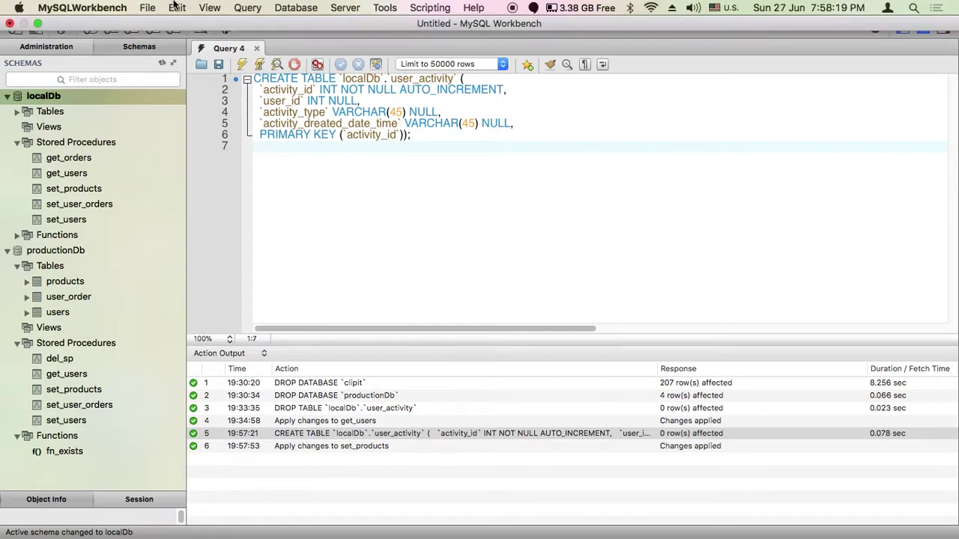
pyautogui.click(148, 9)
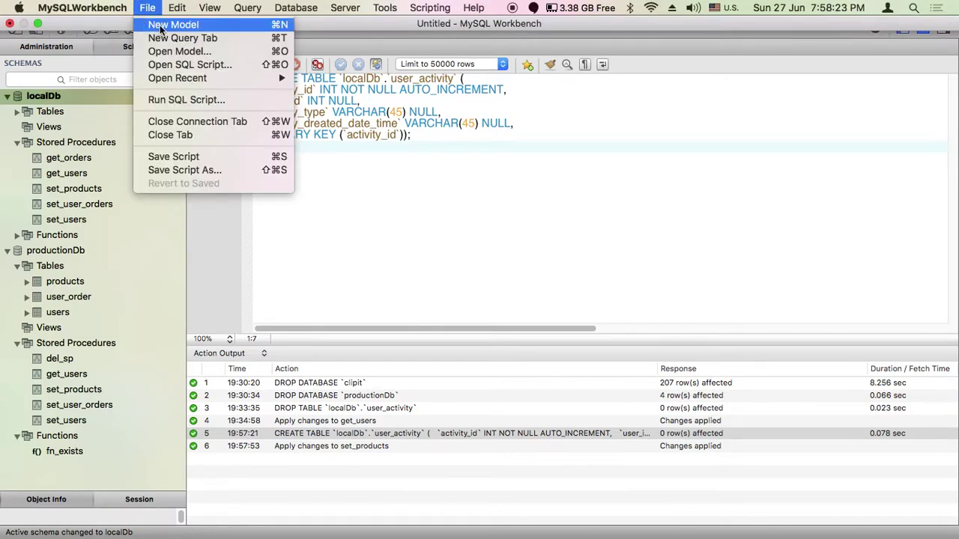
pyautogui.click(161, 27)
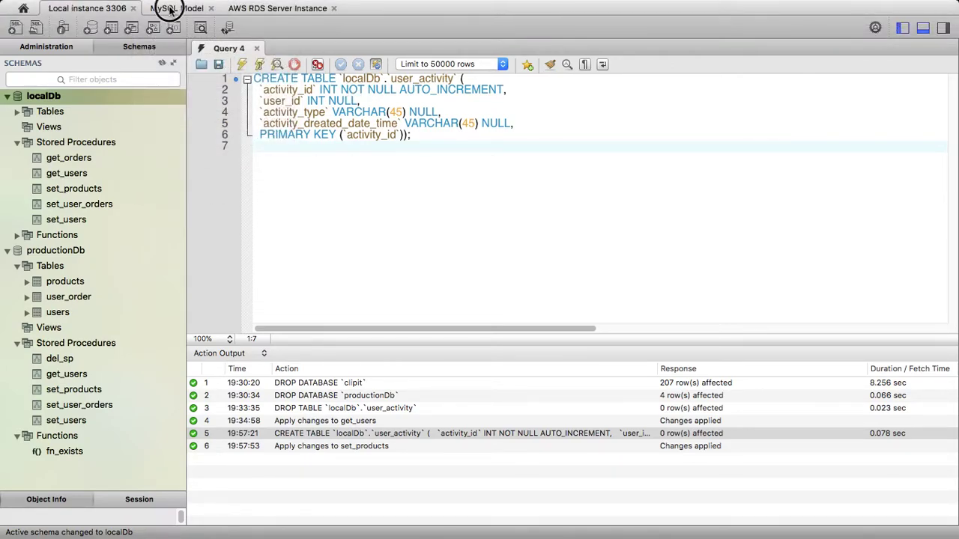
pyautogui.click(169, 9)
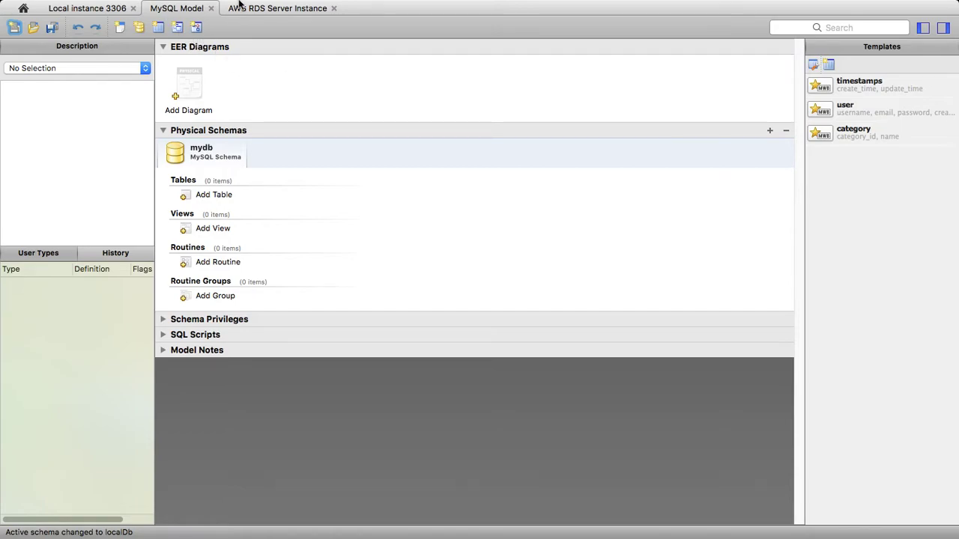
# Start Reverse Engineer for the model with the stored connection Local instance 3306, and fetch its schema list
pyautogui.moveTo(374, 2)
pyautogui.click(346, 8)
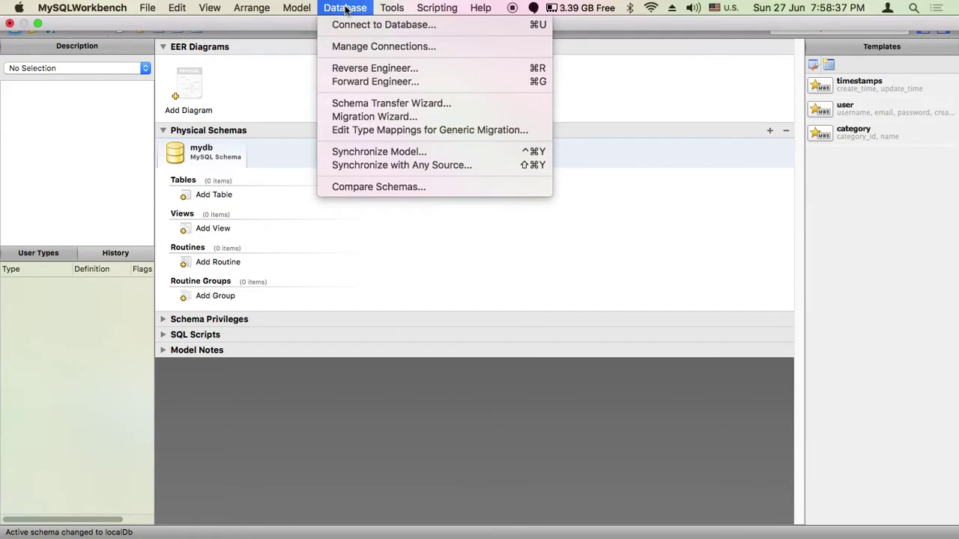
pyautogui.click(367, 73)
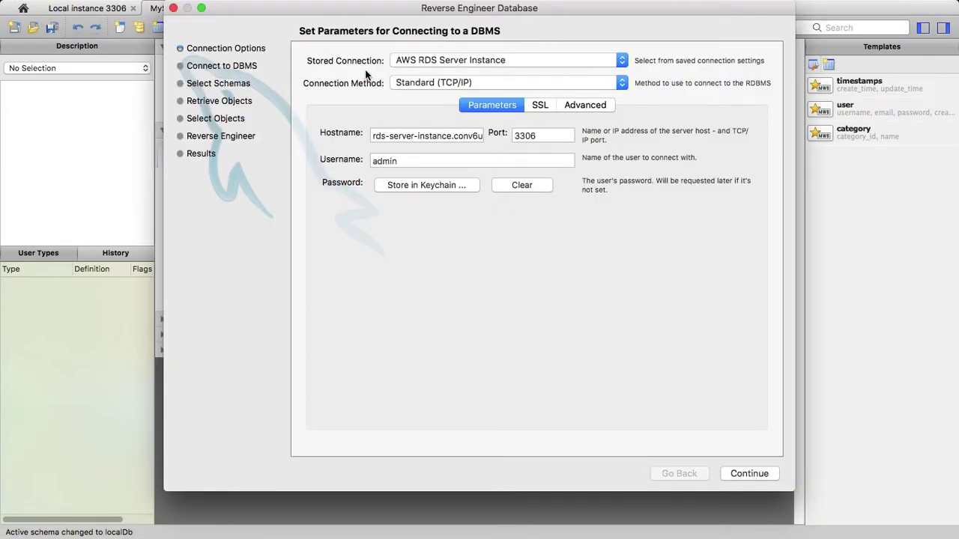
pyautogui.click(420, 66)
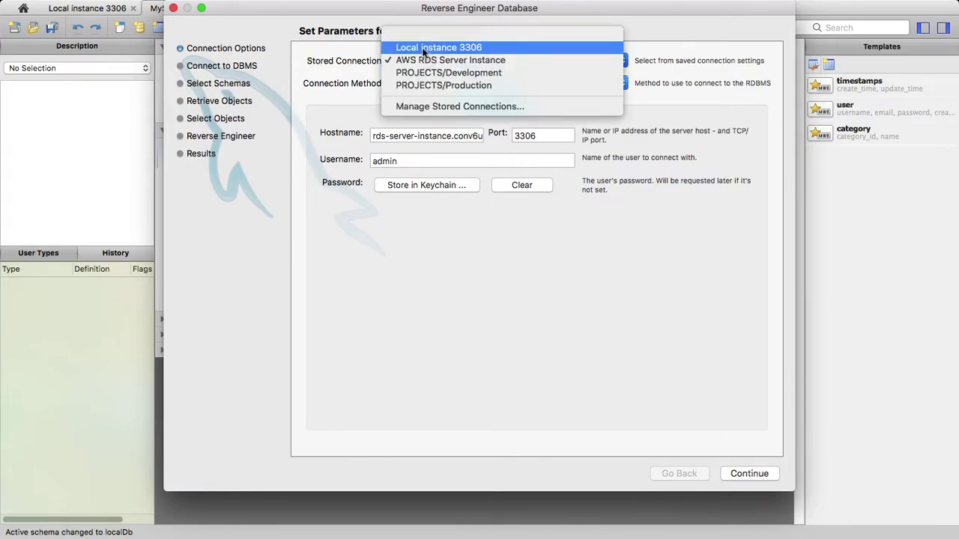
pyautogui.click(422, 48)
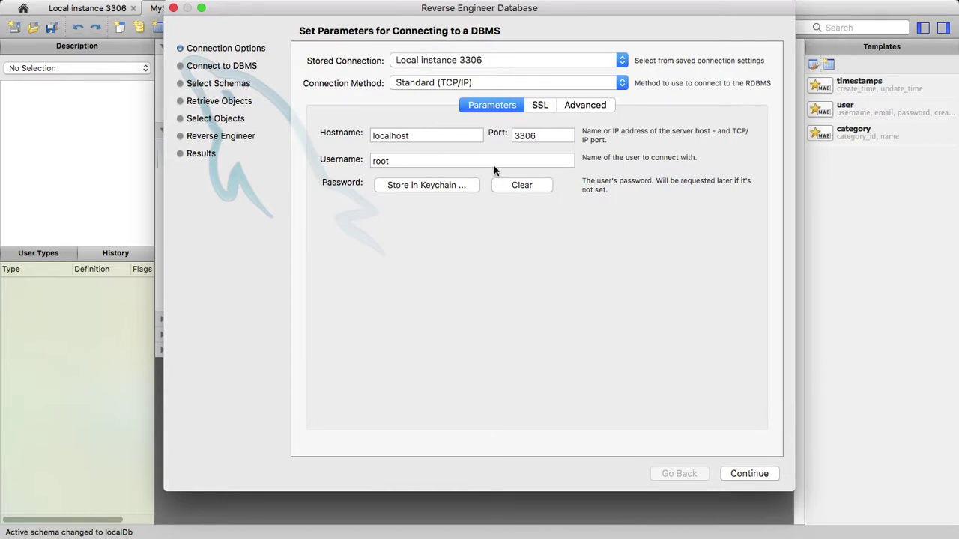
pyautogui.click(749, 472)
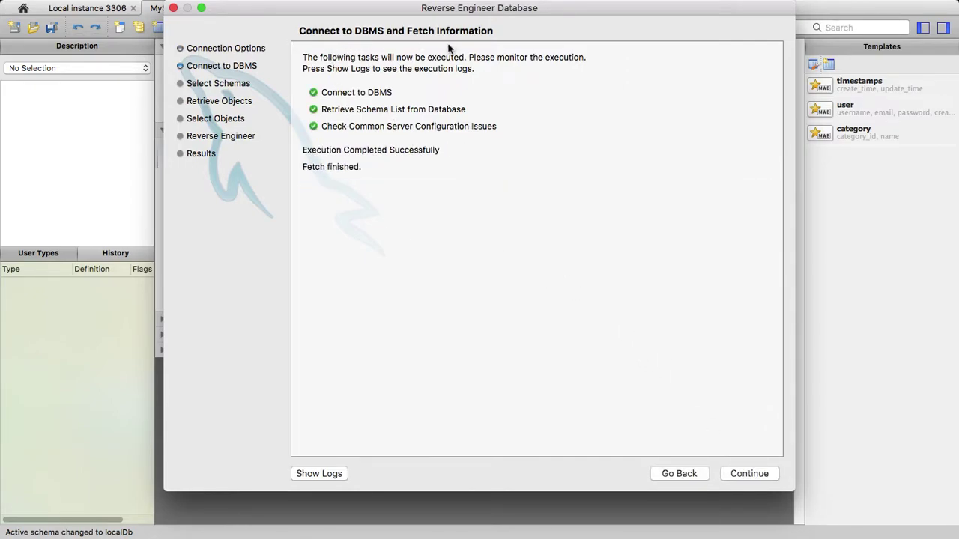
pyautogui.click(745, 474)
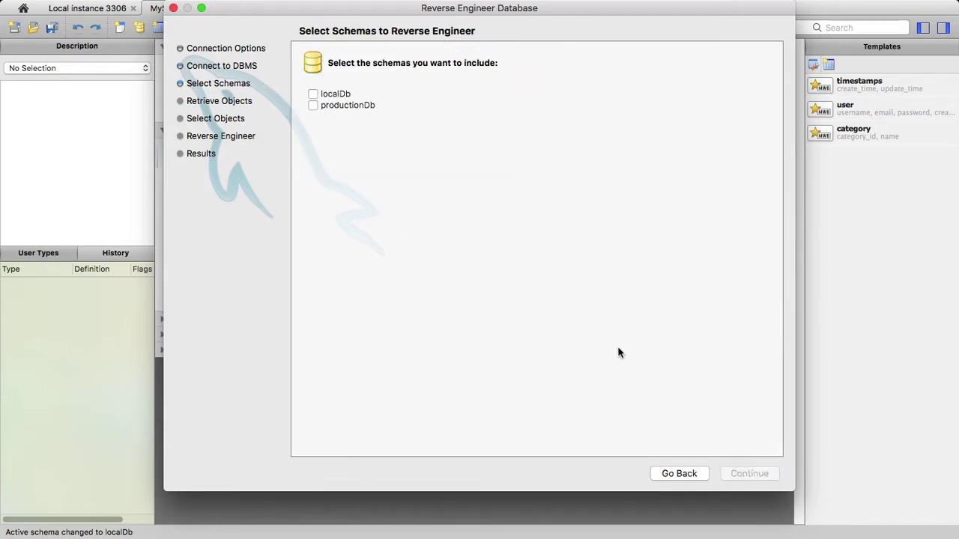
# Reverse engineer the localDb schema's table and routine objects onto a diagram, and show localDb's objects in the MySQL Model
pyautogui.click(313, 94)
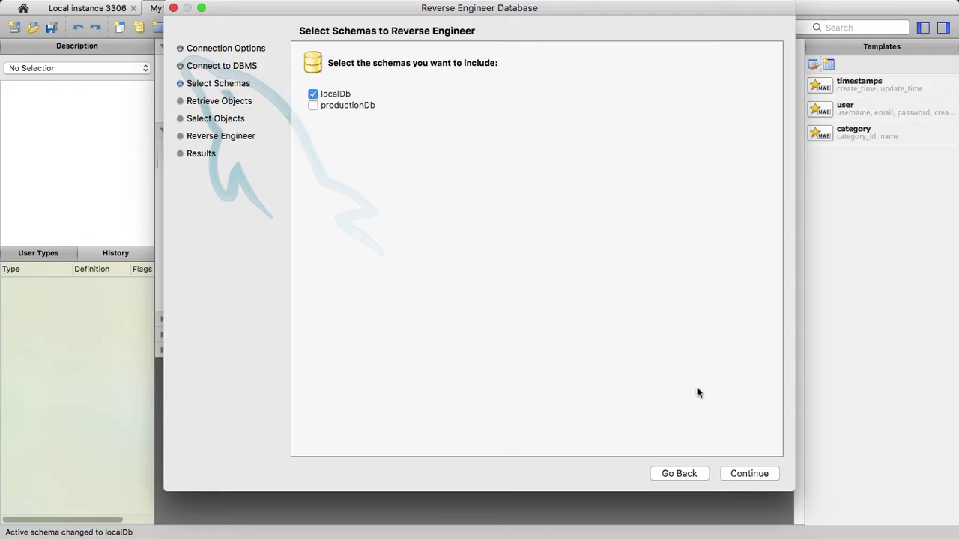
pyautogui.click(758, 475)
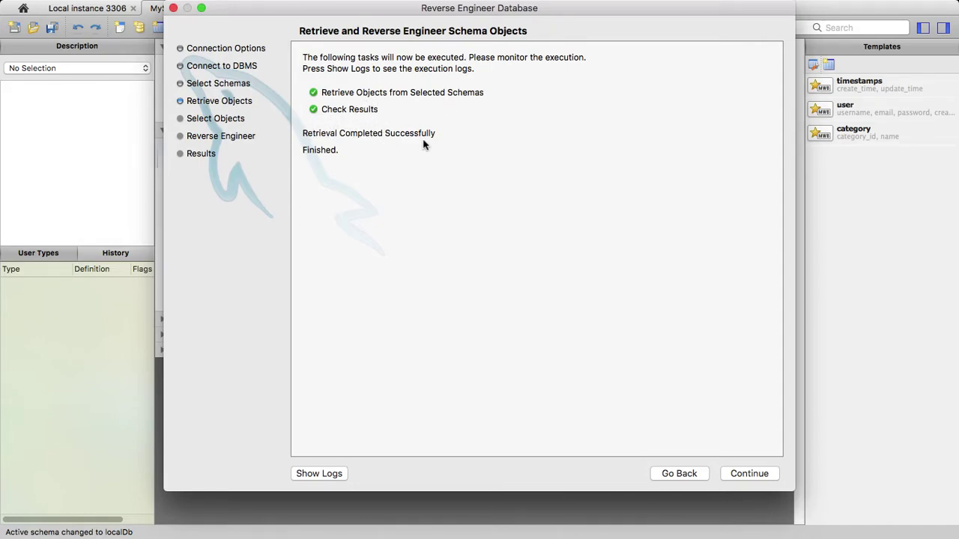
pyautogui.click(749, 475)
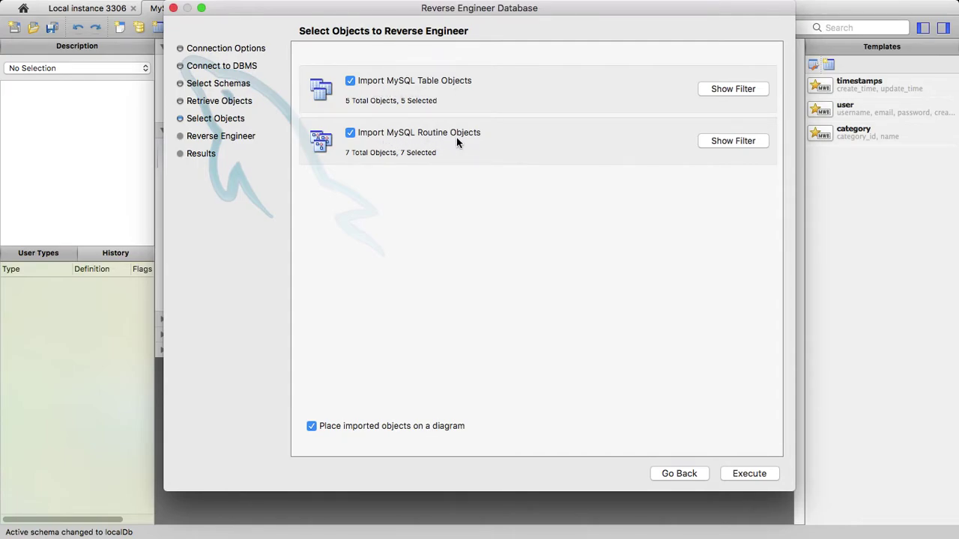
pyautogui.click(749, 473)
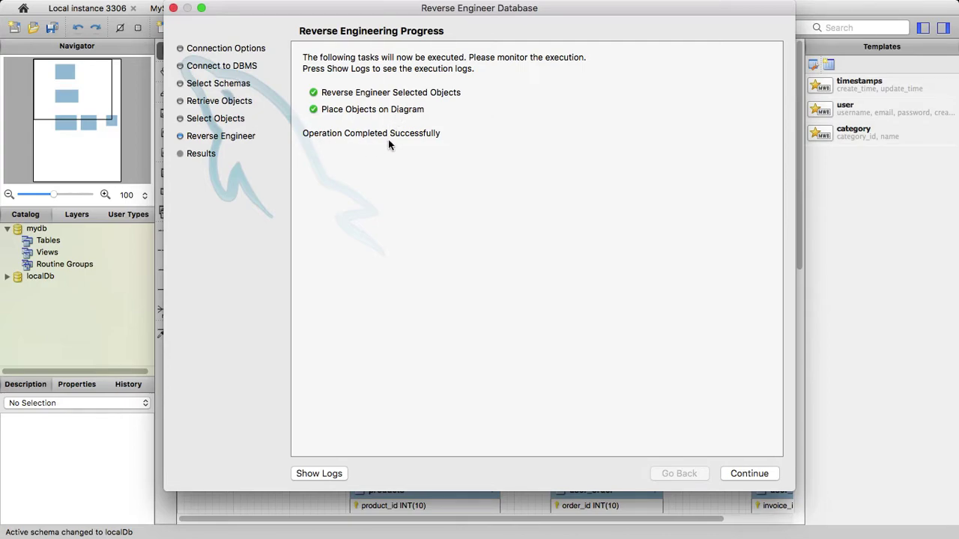
pyautogui.click(755, 473)
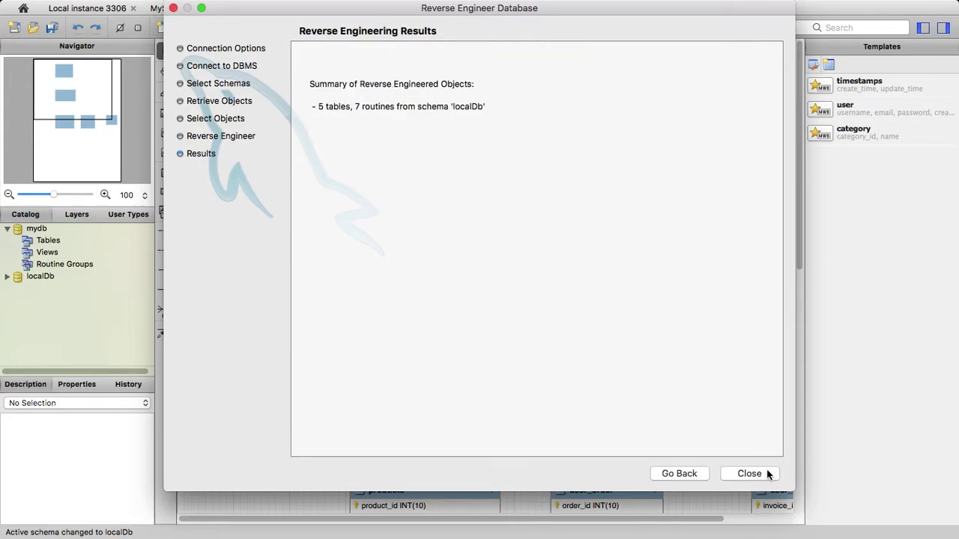
pyautogui.click(764, 474)
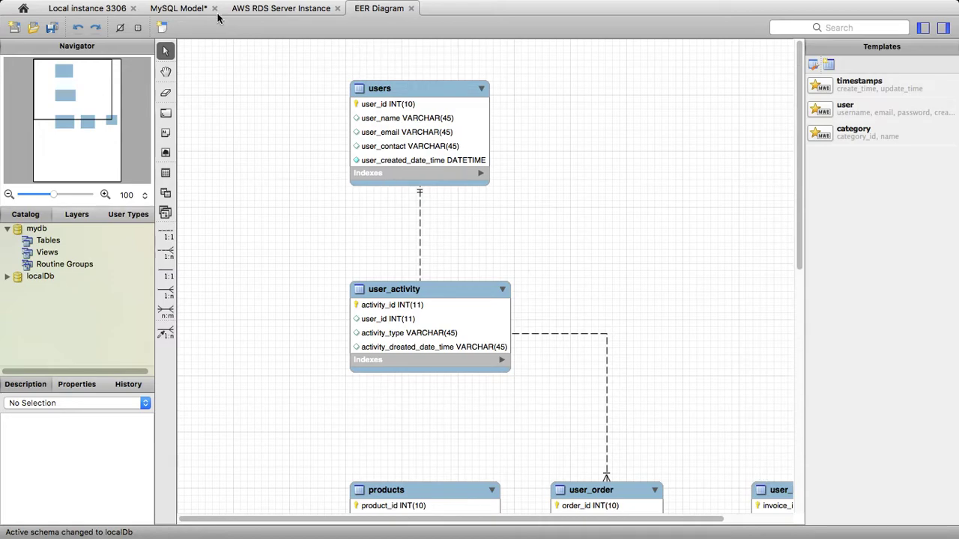
pyautogui.click(188, 9)
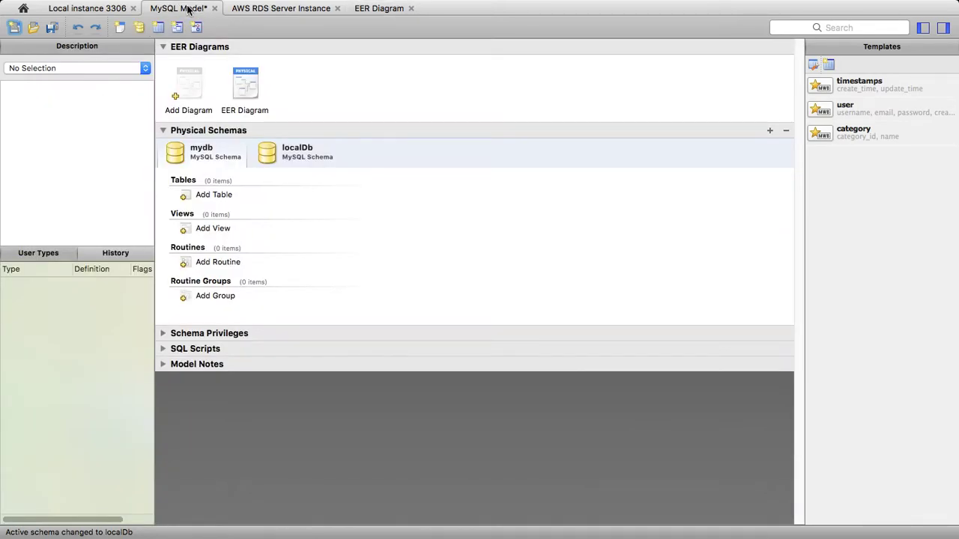
pyautogui.click(303, 154)
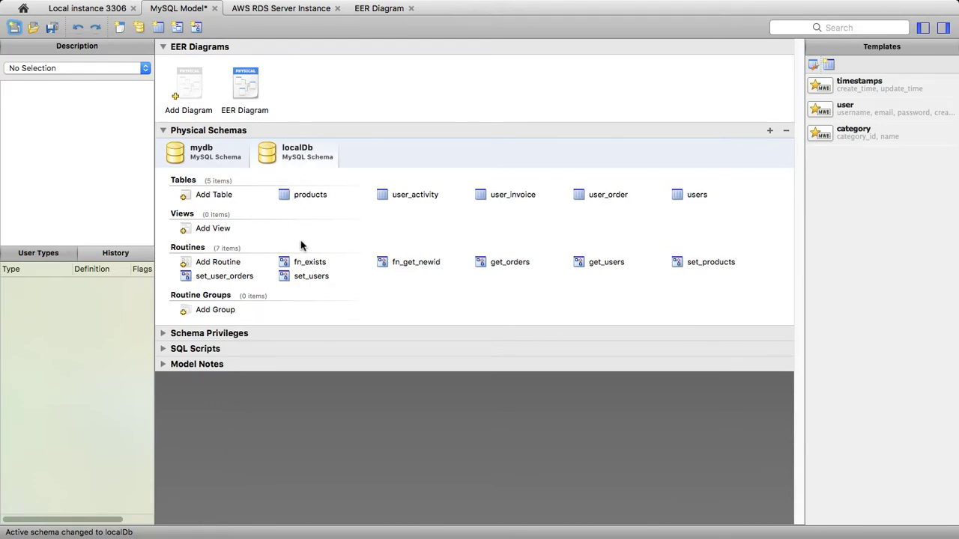
# Switch to Google Chrome, go to Step-5 in the document, and highlight its heading about synchronizing two databases with Synchronize model
pyautogui.moveTo(6, 229)
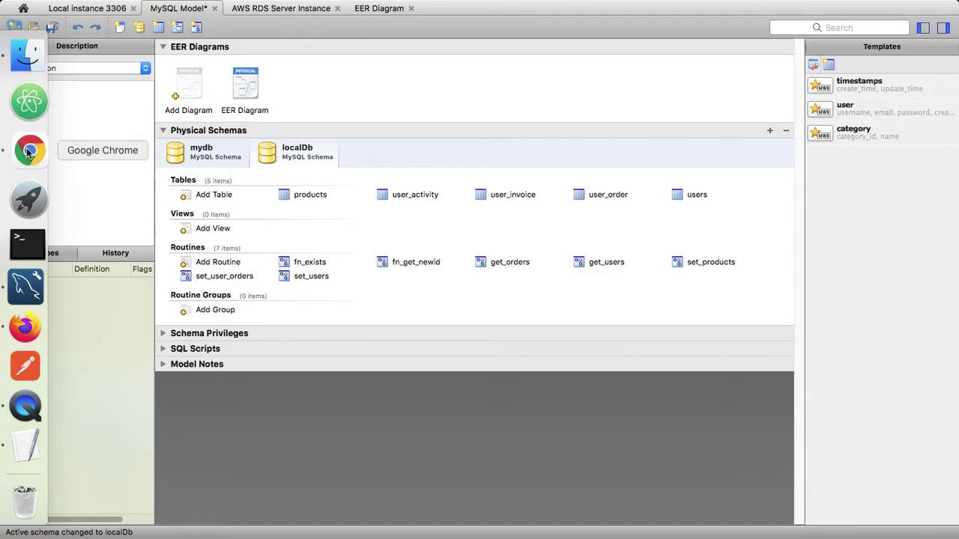
pyautogui.click(28, 152)
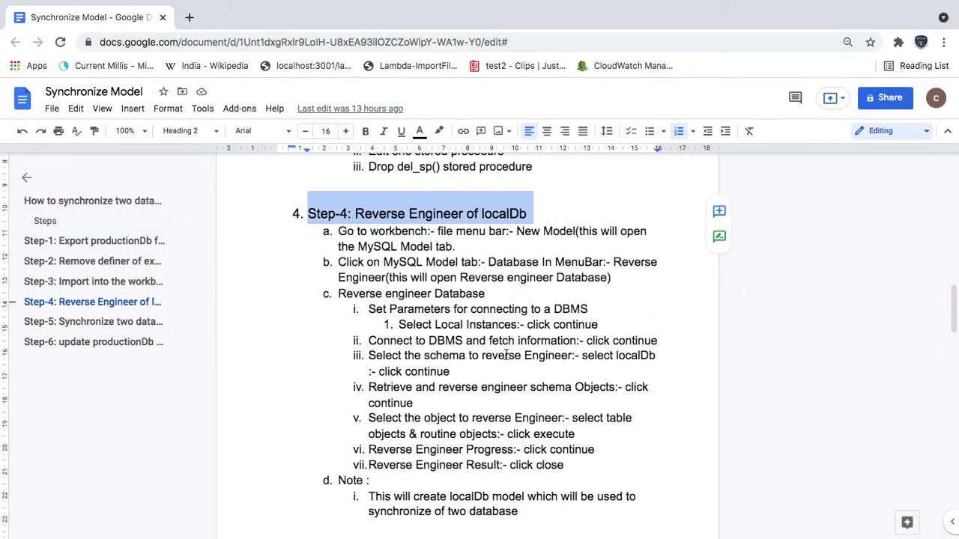
pyautogui.click(91, 327)
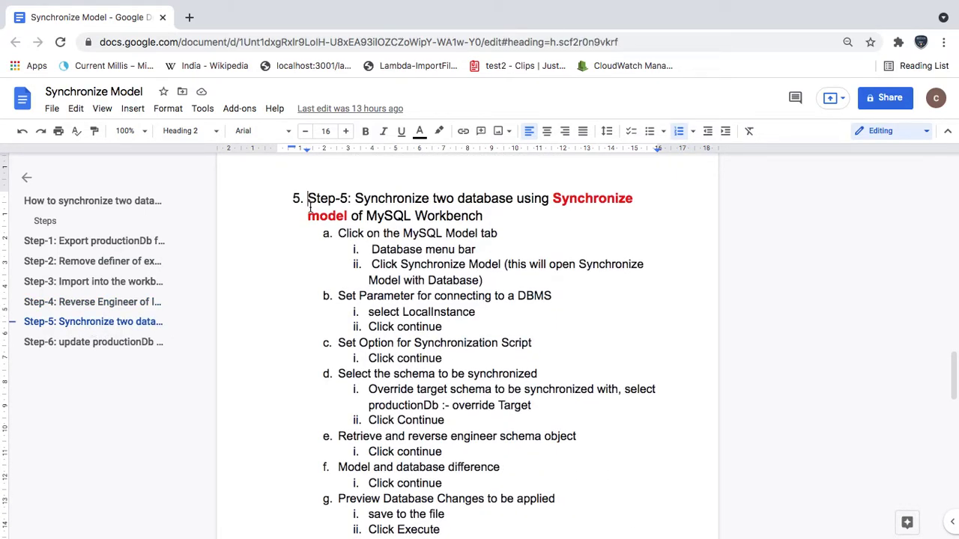
pyautogui.moveTo(308, 204); pyautogui.dragTo(489, 218)
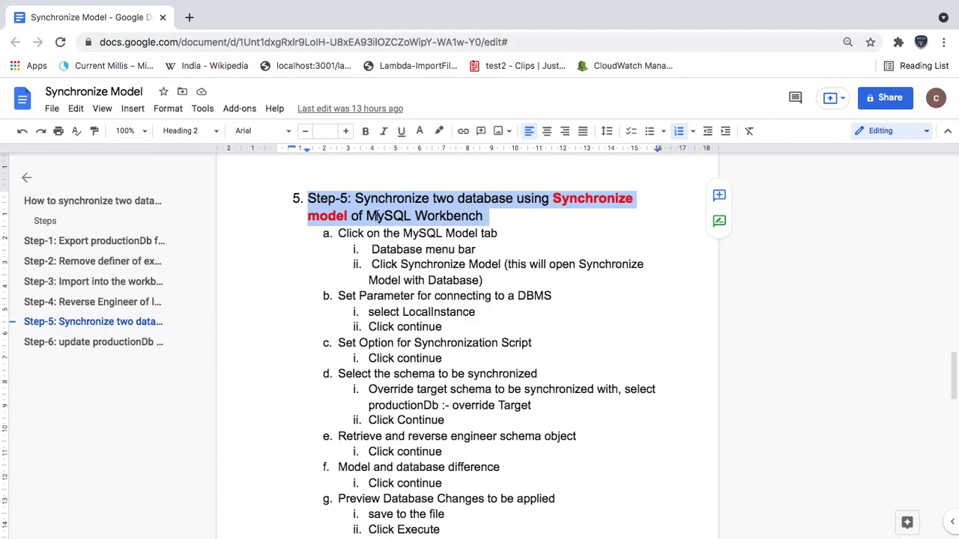
pyautogui.moveTo(4, 329)
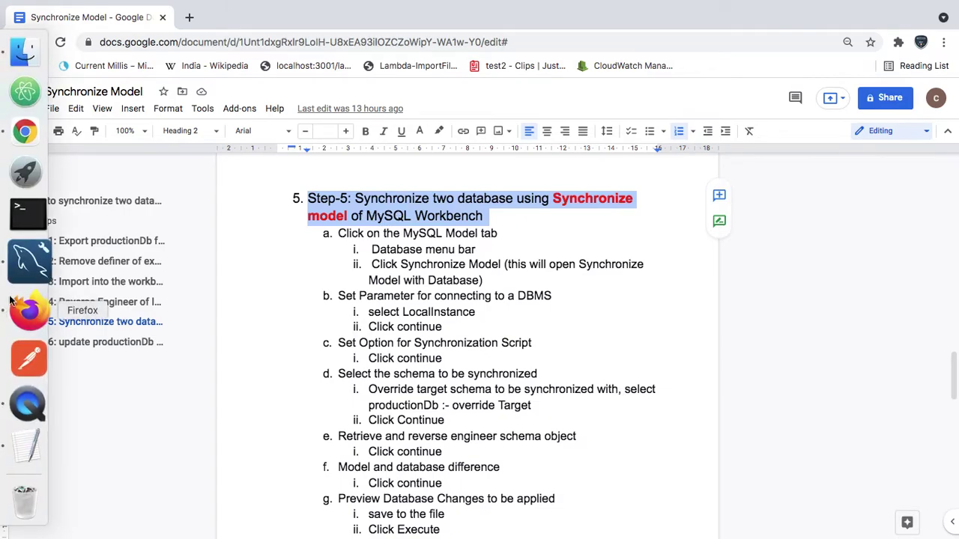
# Switch to MySQL Workbench, where the MySQL Model with the localDb schema is open
pyautogui.click(29, 274)
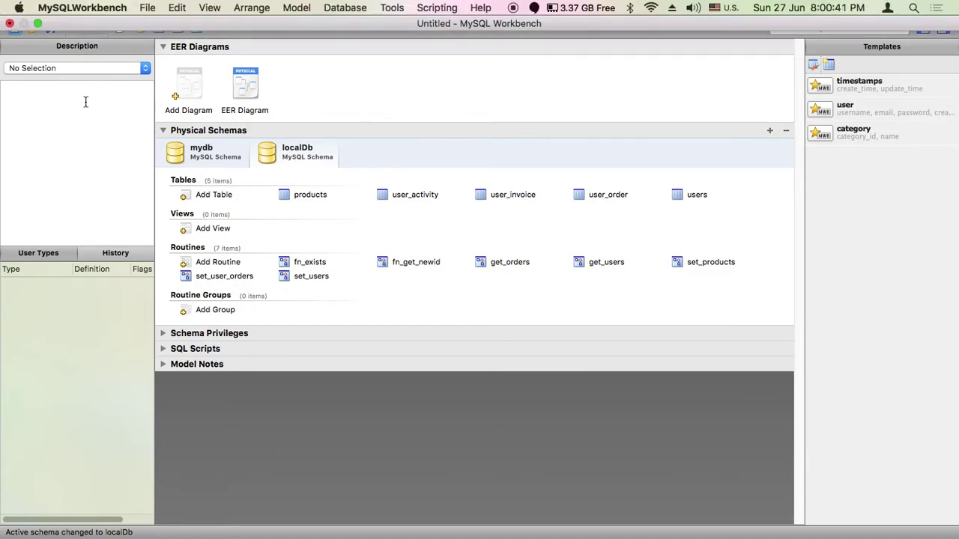
pyautogui.click(109, 9)
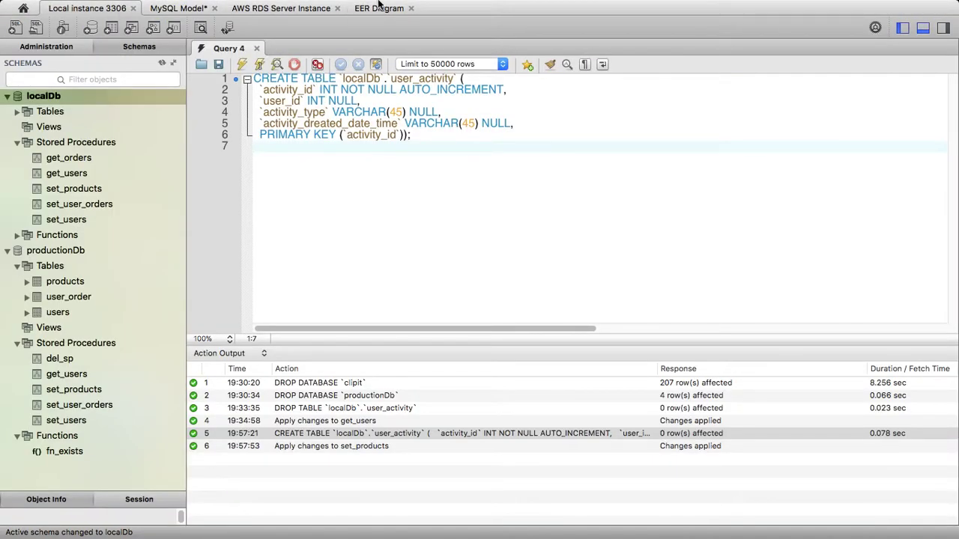
pyautogui.click(303, 9)
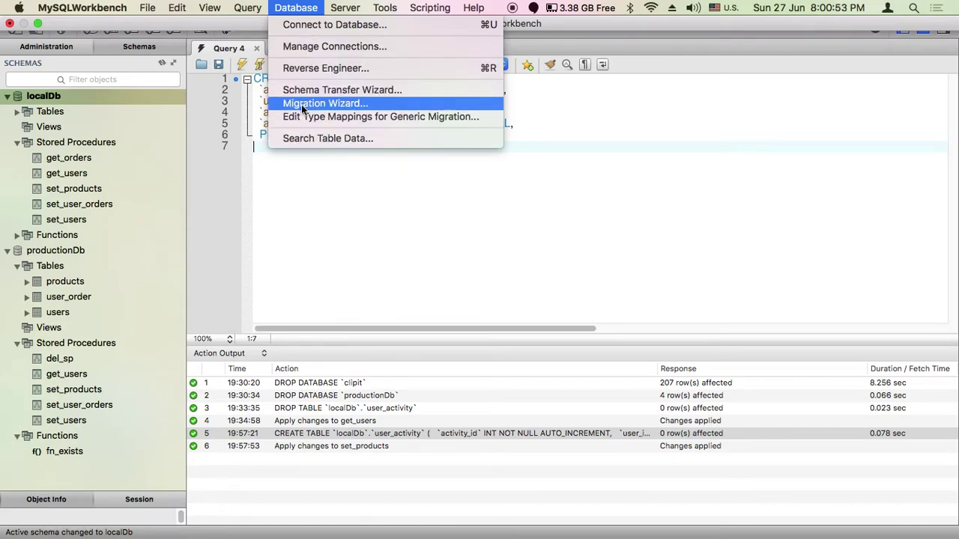
pyautogui.click(302, 178)
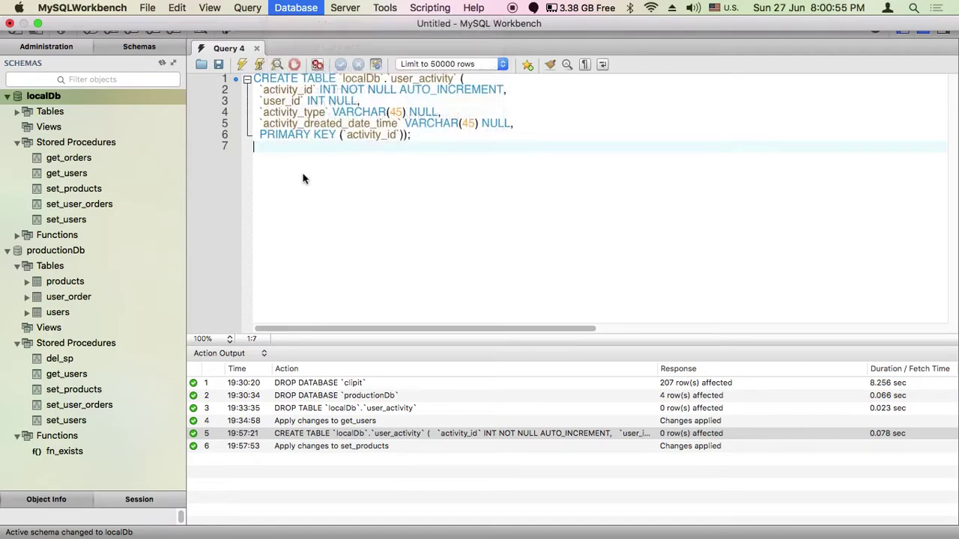
pyautogui.click(180, 9)
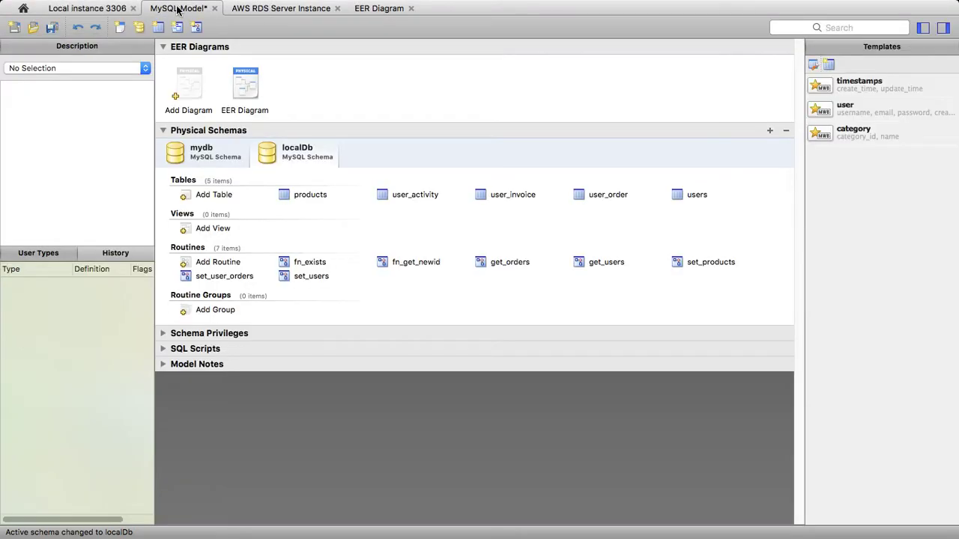
# Start Synchronize Model with the stored connection Local instance 3306, leave all synchronization script options unchecked, and fetch the schema list
pyautogui.moveTo(398, 6)
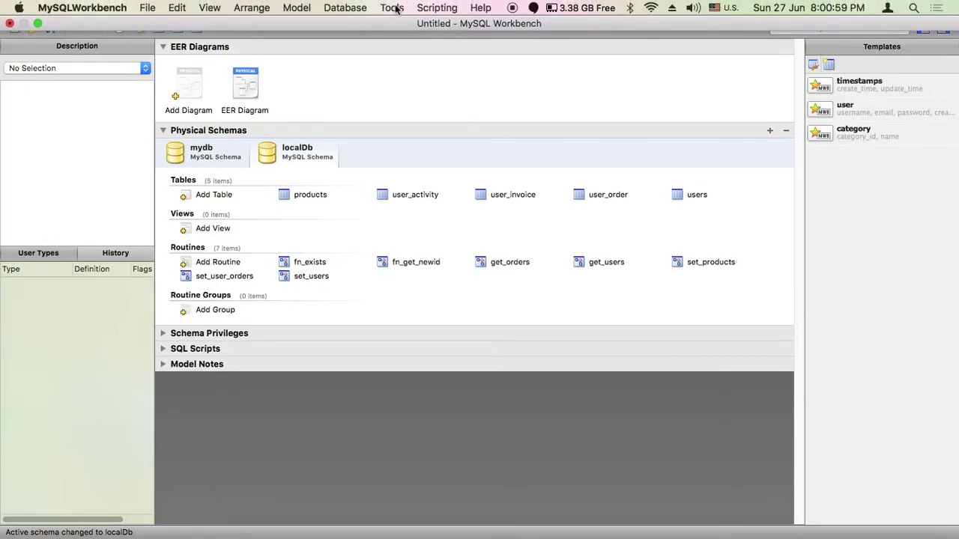
pyautogui.click(347, 9)
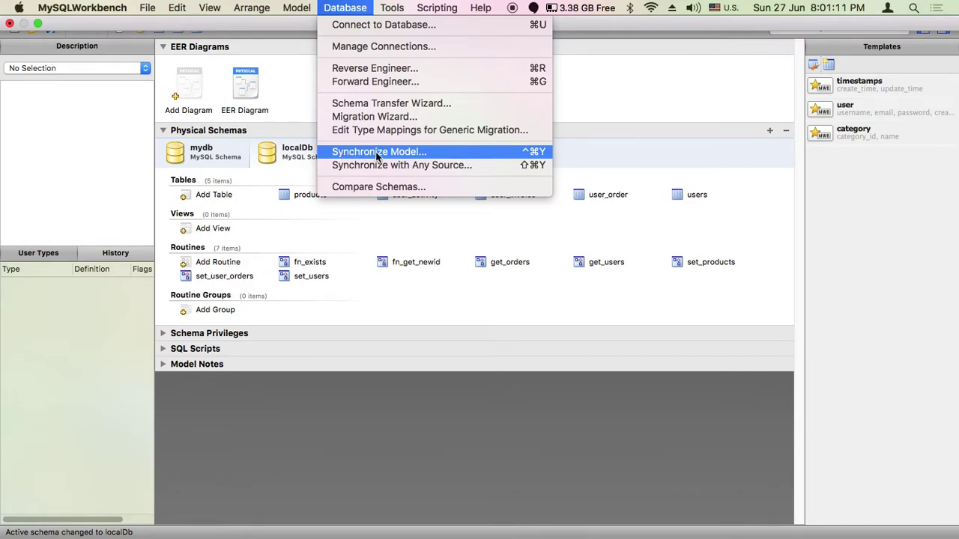
pyautogui.click(351, 159)
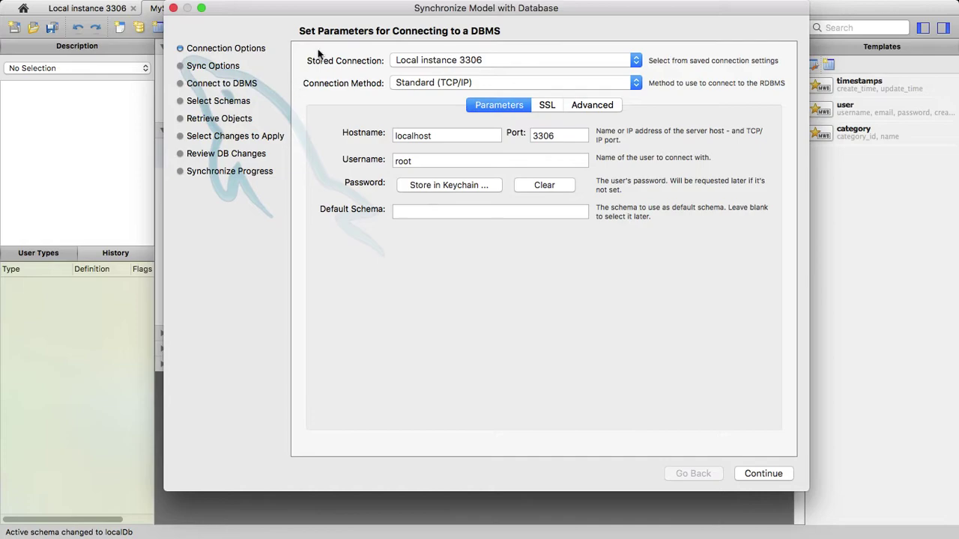
pyautogui.moveTo(366, 14); pyautogui.dragTo(358, 27)
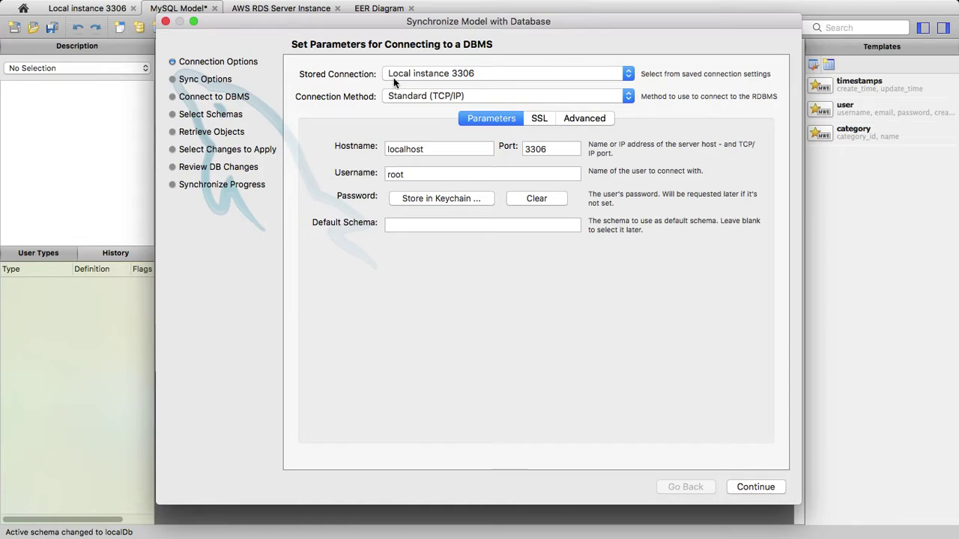
pyautogui.click(448, 74)
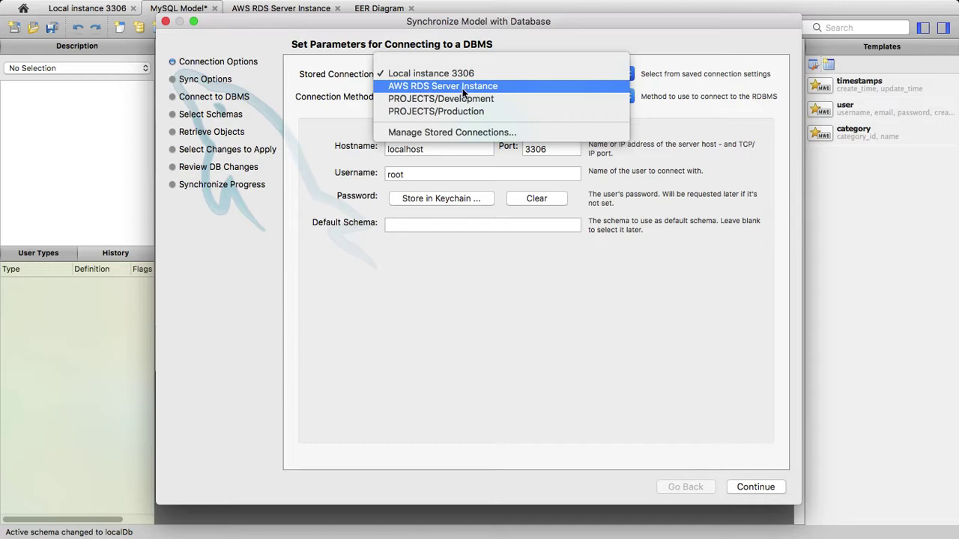
pyautogui.click(346, 84)
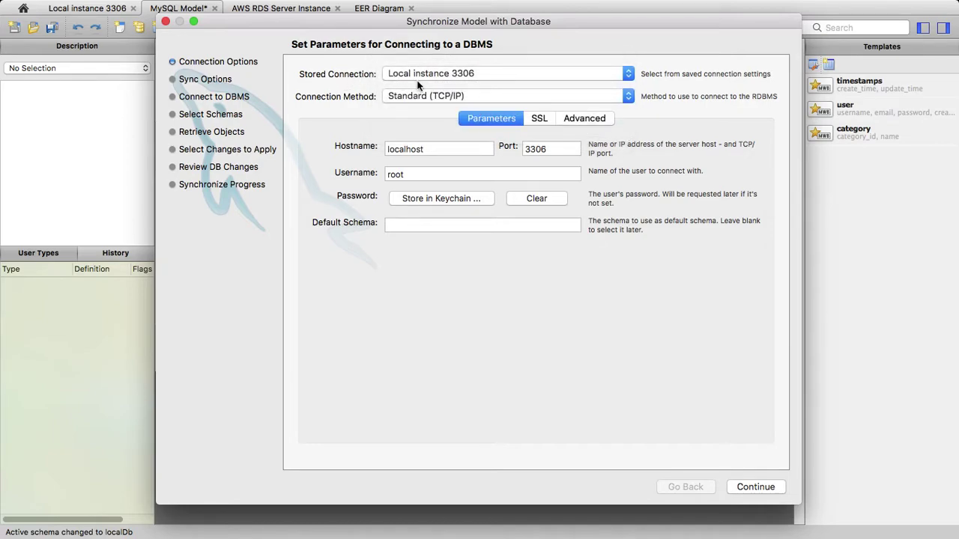
pyautogui.click(757, 487)
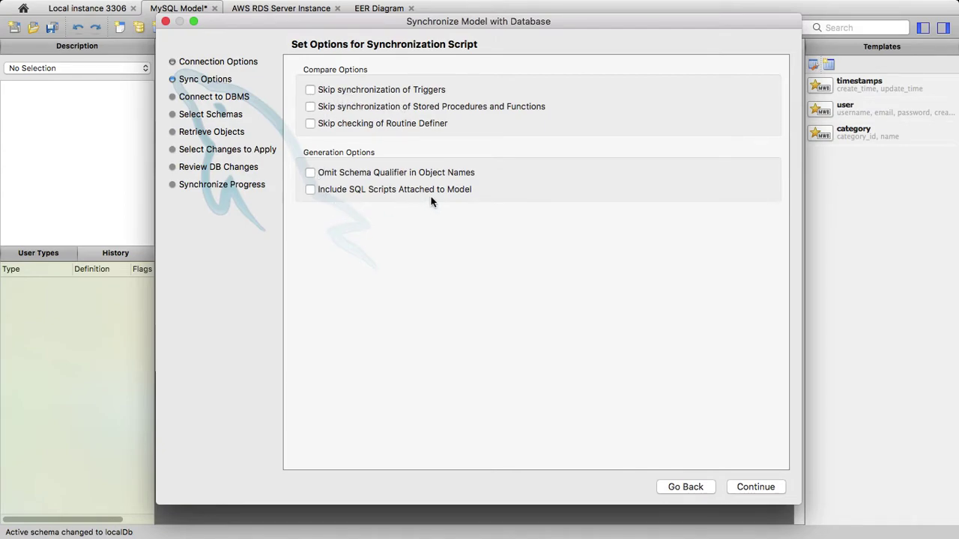
pyautogui.click(757, 488)
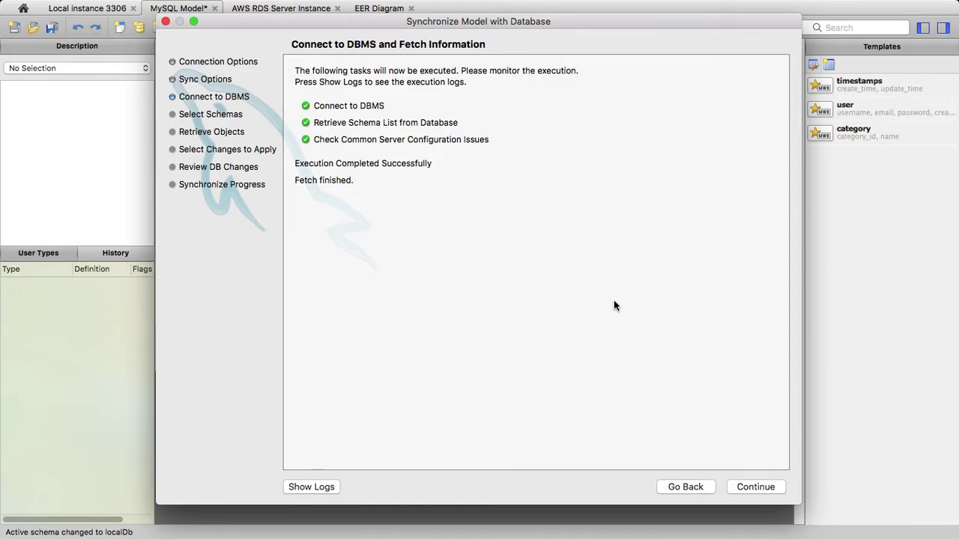
# Override localDb's target schema with productionDb, retrieve the schema objects, and bring up the model and database differences
pyautogui.click(772, 489)
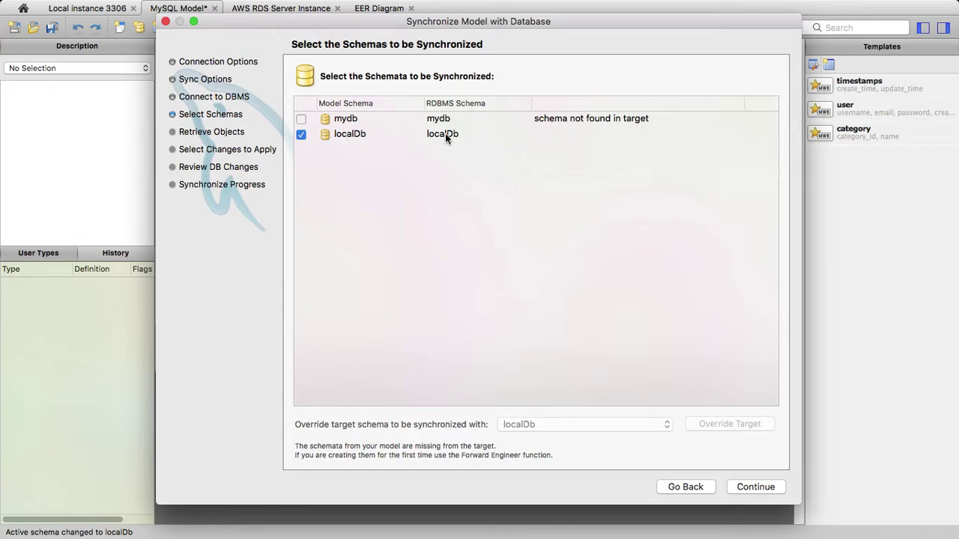
pyautogui.click(389, 139)
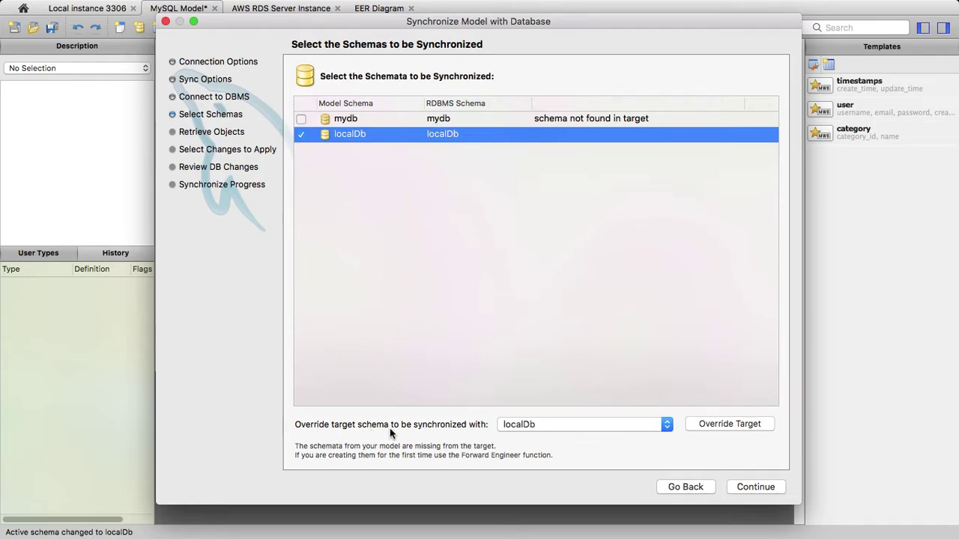
pyautogui.click(528, 422)
pyautogui.click(524, 436)
pyautogui.click(732, 426)
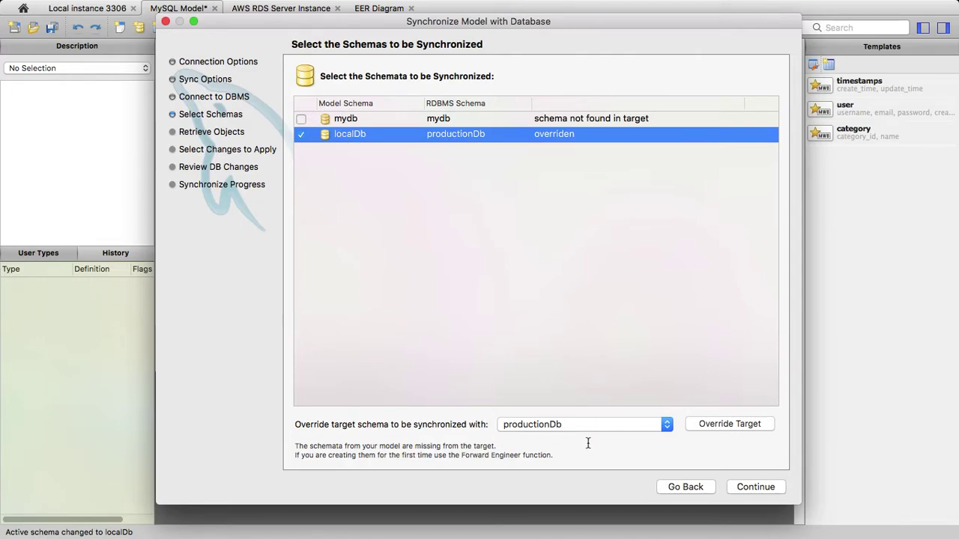
pyautogui.click(755, 487)
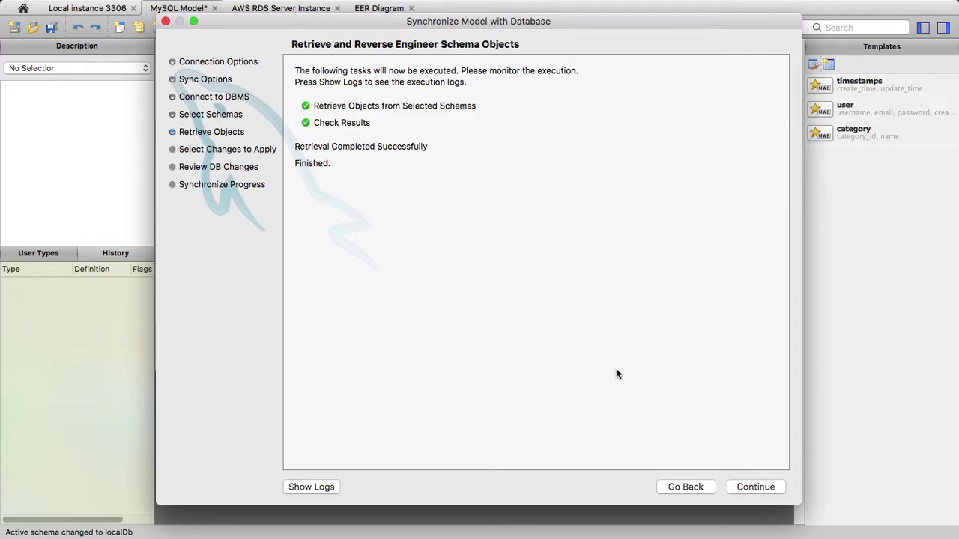
pyautogui.click(753, 488)
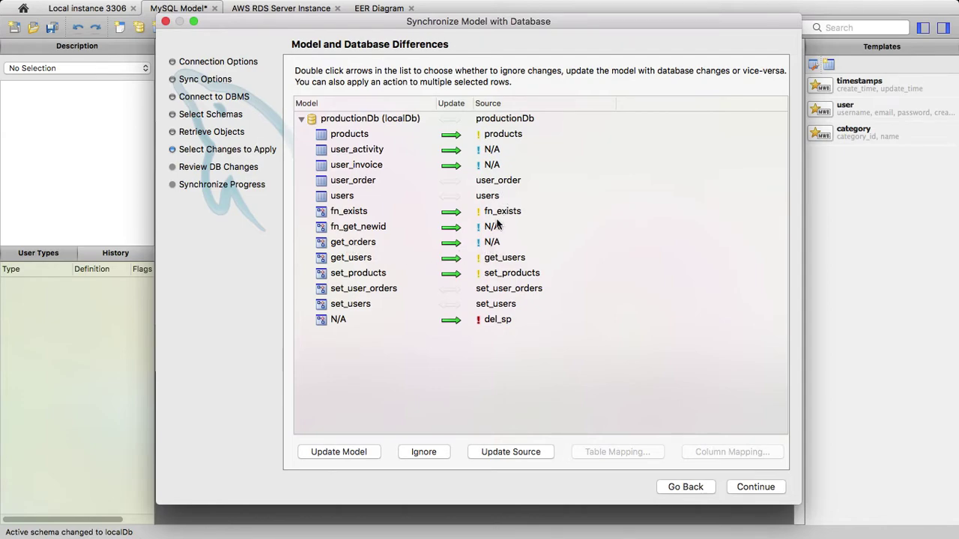
# Examine the difference entries for the get_users, set_products, set_user_orders and del_sp routines
pyautogui.click(365, 263)
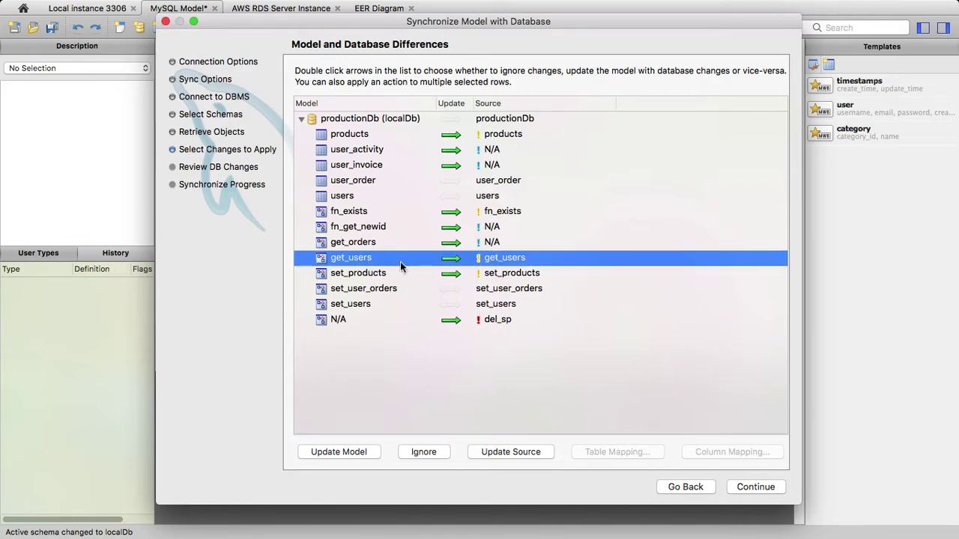
pyautogui.click(344, 276)
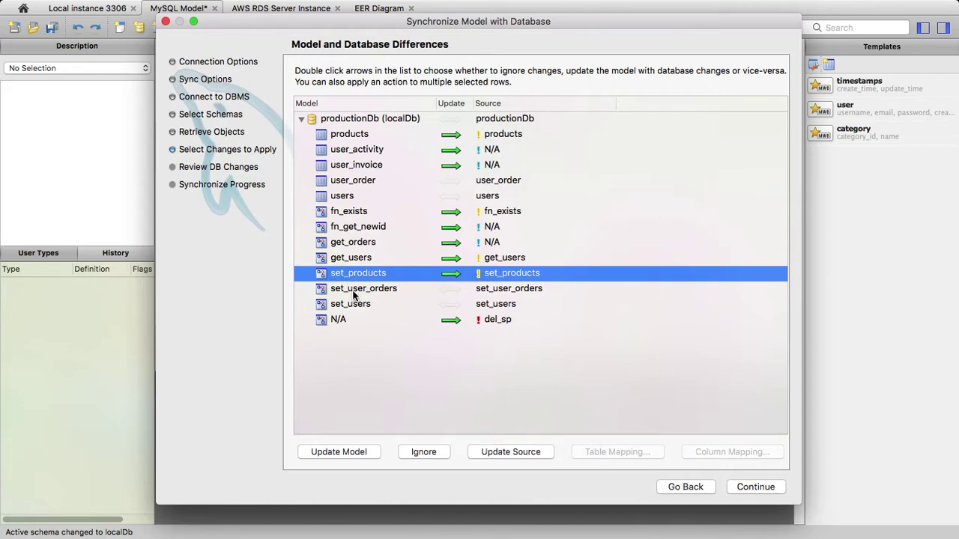
pyautogui.click(354, 294)
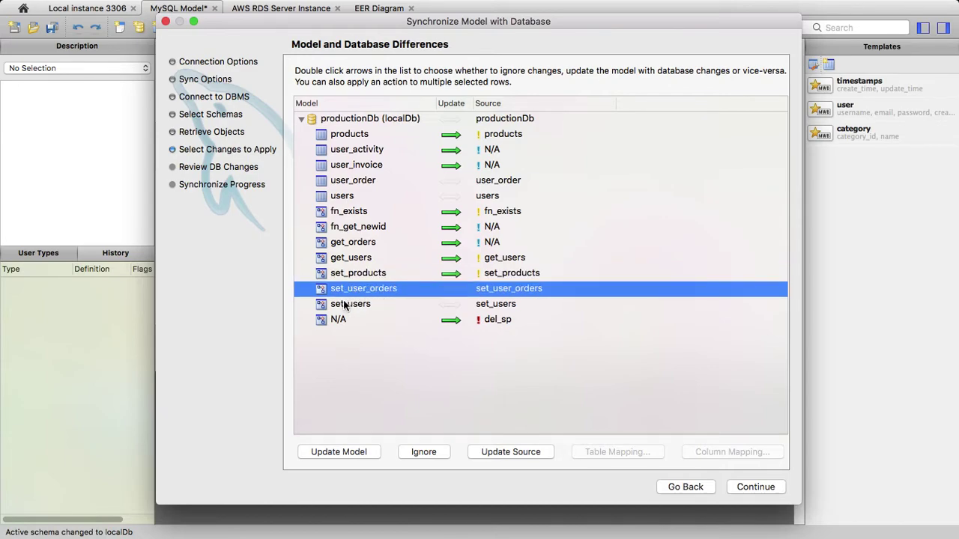
pyautogui.click(349, 320)
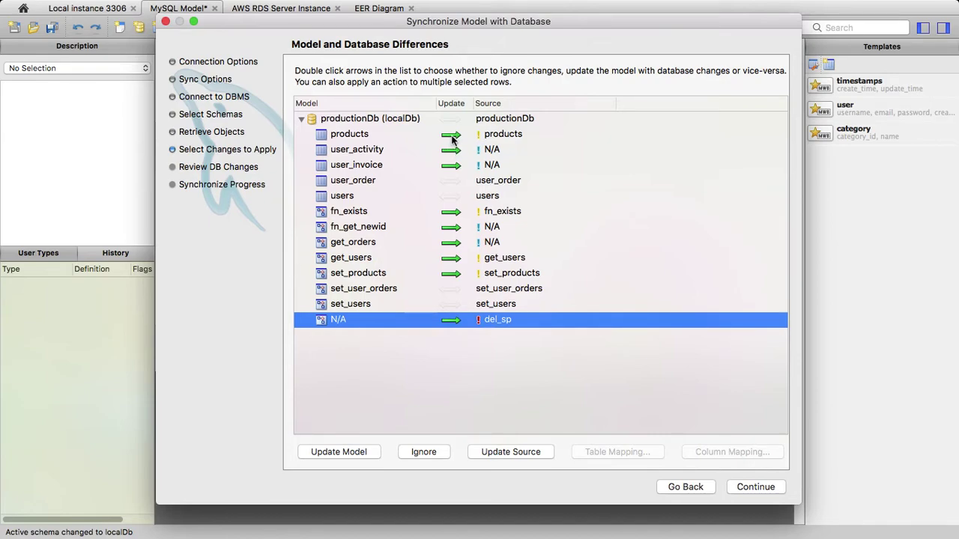
# Reveal the SQL preview beneath the differences list, examine the set_products script, and enlarge the preview area
pyautogui.moveTo(532, 432); pyautogui.dragTo(532, 335)
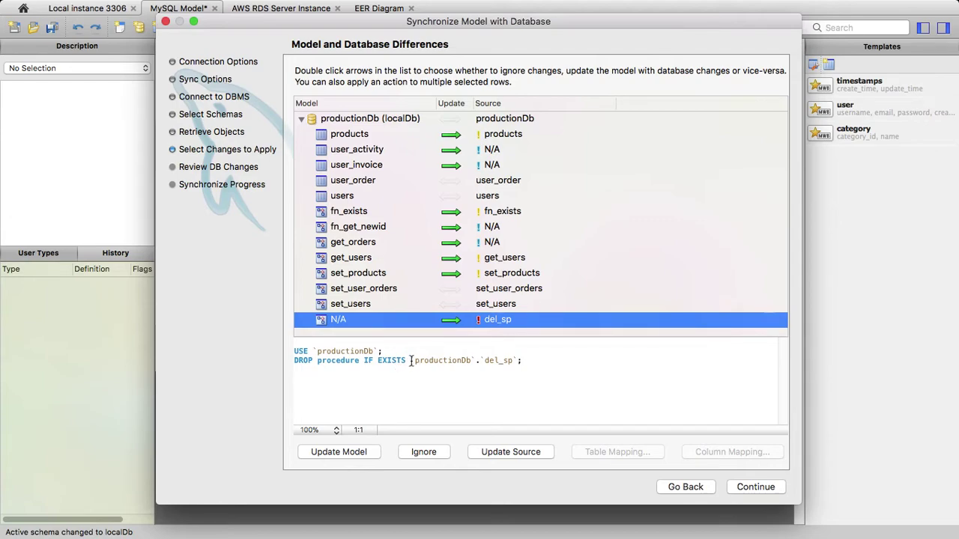
pyautogui.click(448, 275)
pyautogui.scroll(-3, 369, 376)
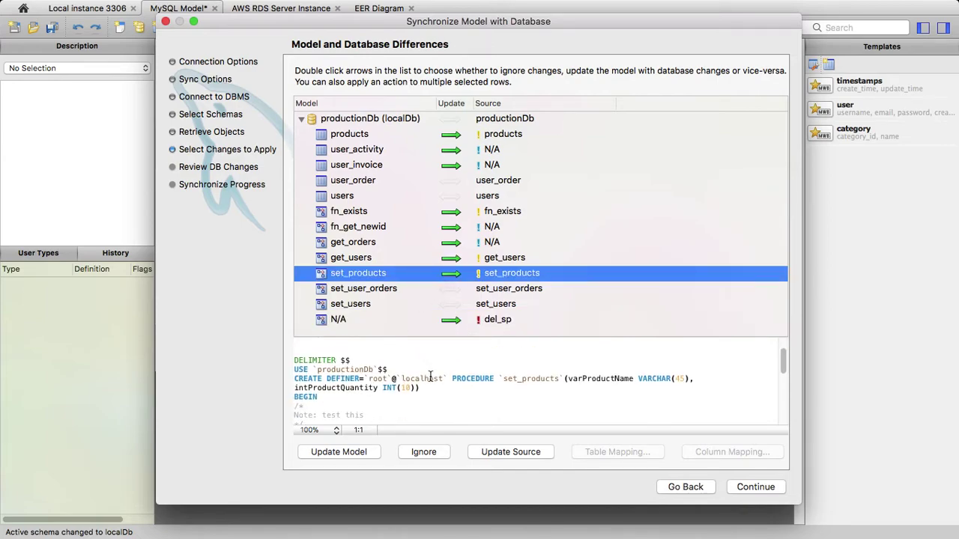
pyautogui.scroll(2, 370, 376)
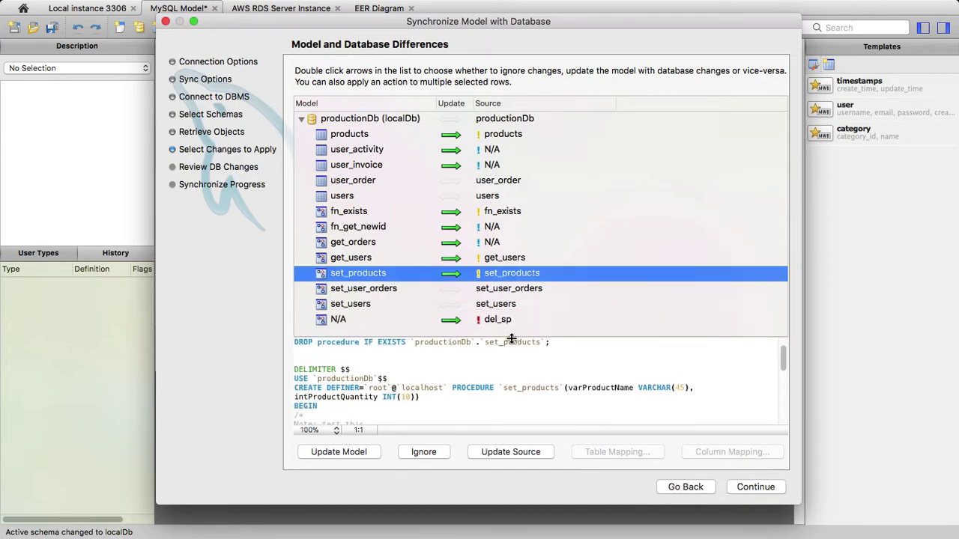
pyautogui.moveTo(511, 334); pyautogui.dragTo(510, 305)
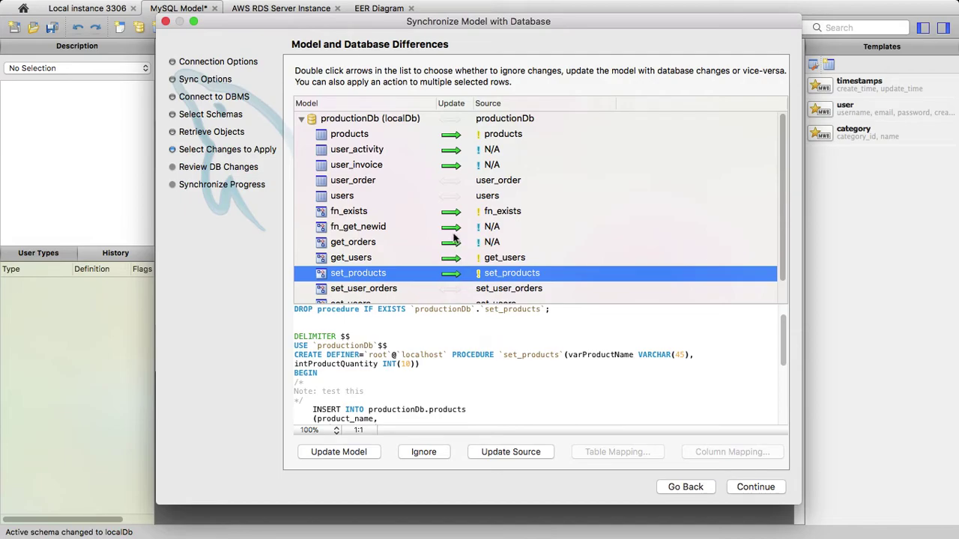
# Examine the SQL for products, user_activity, user_invoice, fn_exists, fn_get_newid, get_orders, get_users and set_products
pyautogui.click(459, 137)
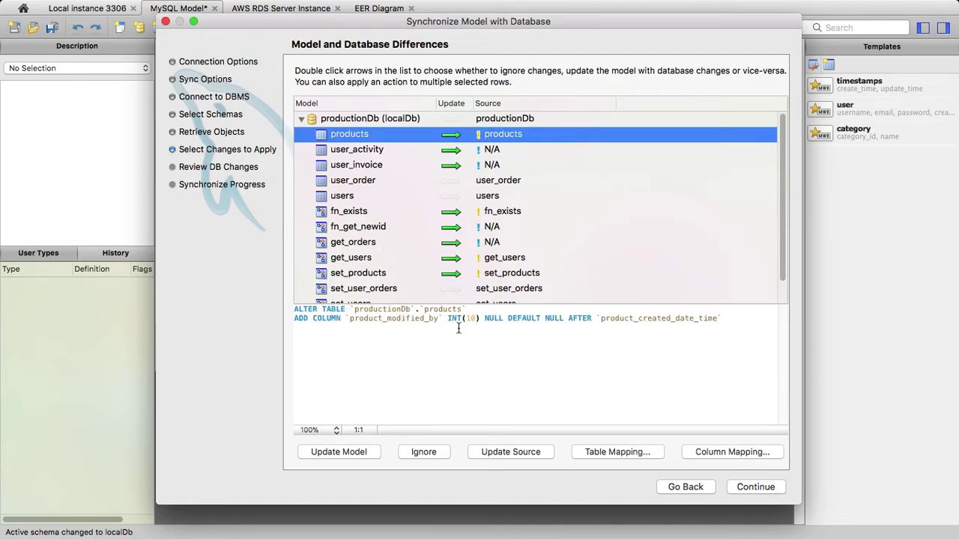
pyautogui.click(453, 152)
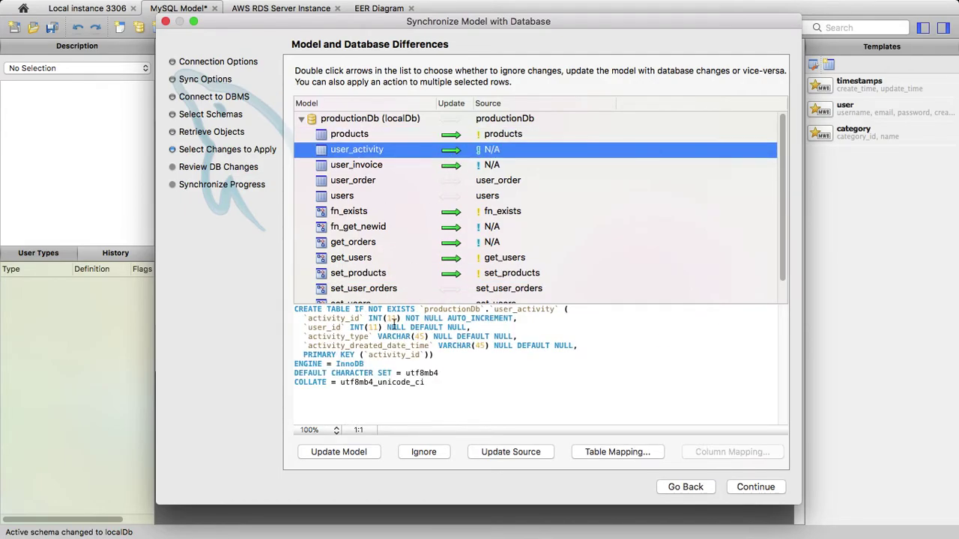
pyautogui.click(453, 168)
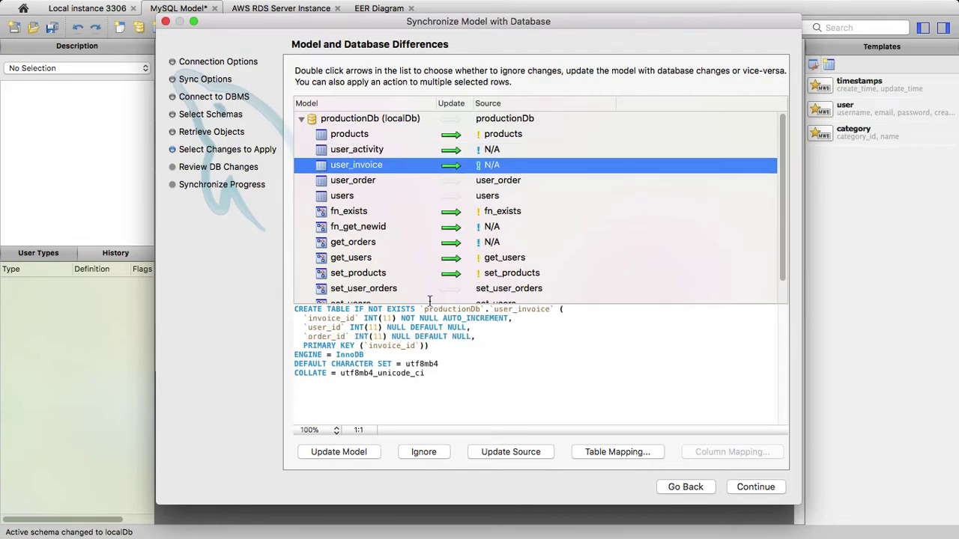
pyautogui.click(453, 214)
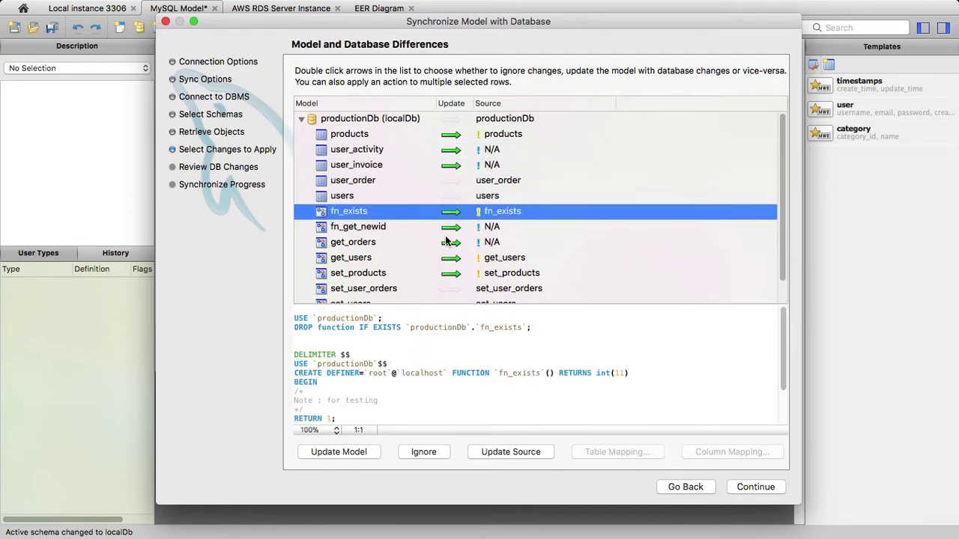
pyautogui.click(447, 228)
pyautogui.click(445, 245)
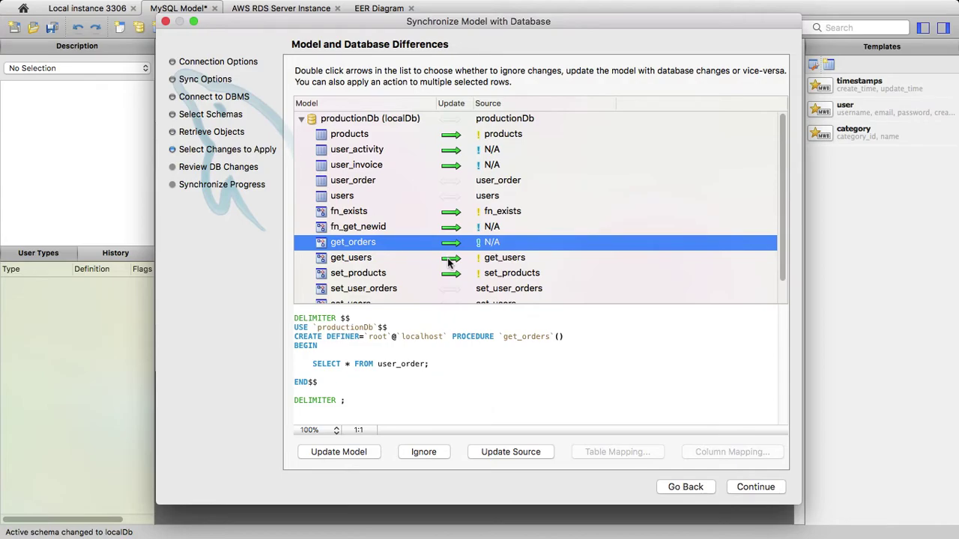
pyautogui.click(449, 258)
pyautogui.click(451, 273)
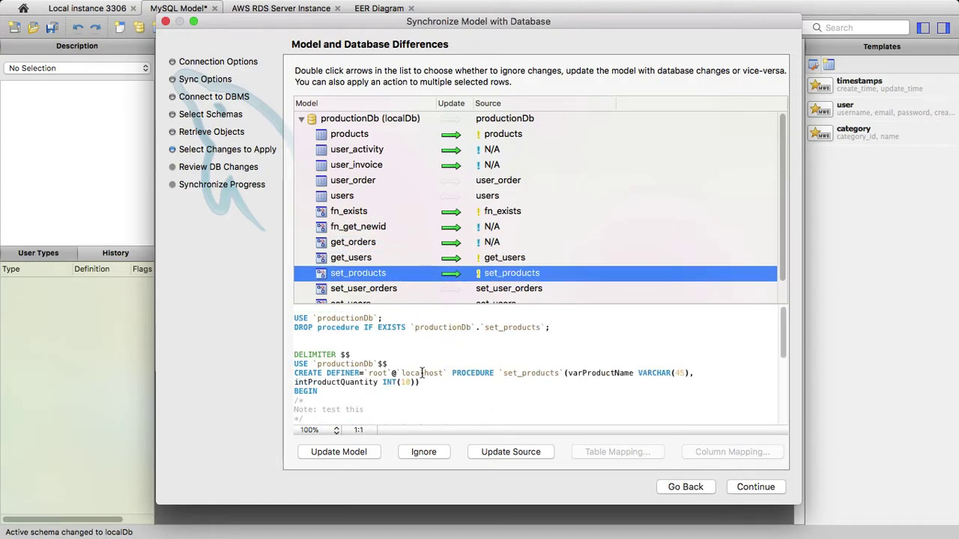
pyautogui.scroll(-3, 423, 375)
pyautogui.scroll(3, 423, 375)
# Accept the listed update directions and review the start of the previewed synchronization script for productionDb
pyautogui.click(755, 488)
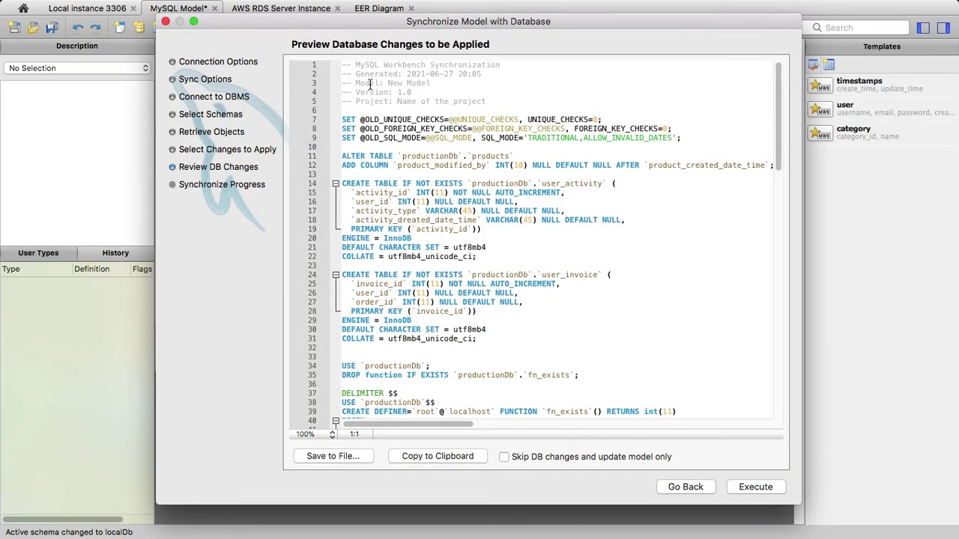
pyautogui.scroll(-2, 452, 320)
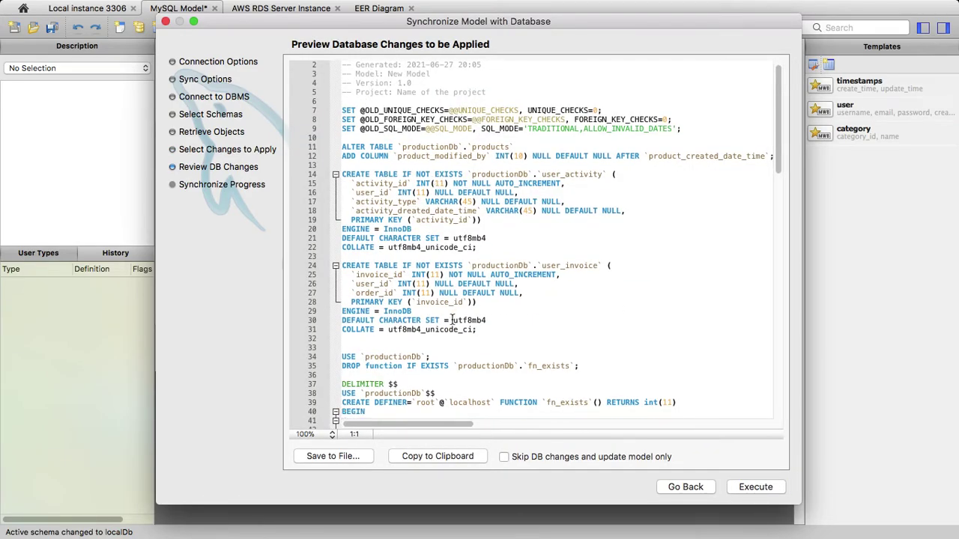
pyautogui.scroll(2, 452, 321)
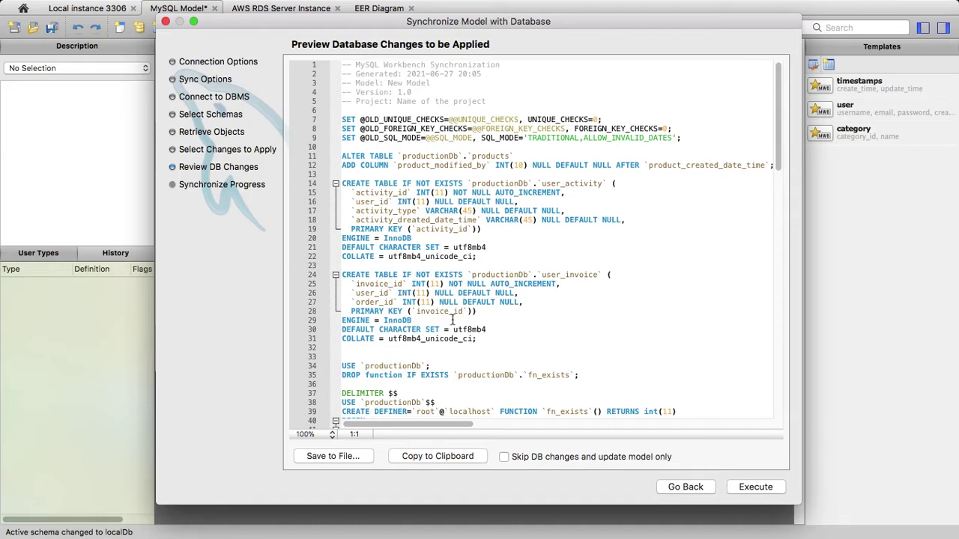
# Review the previewed synchronization script and save it to the Desktop as nweProductionDb.sql
pyautogui.scroll(-3, 452, 320)
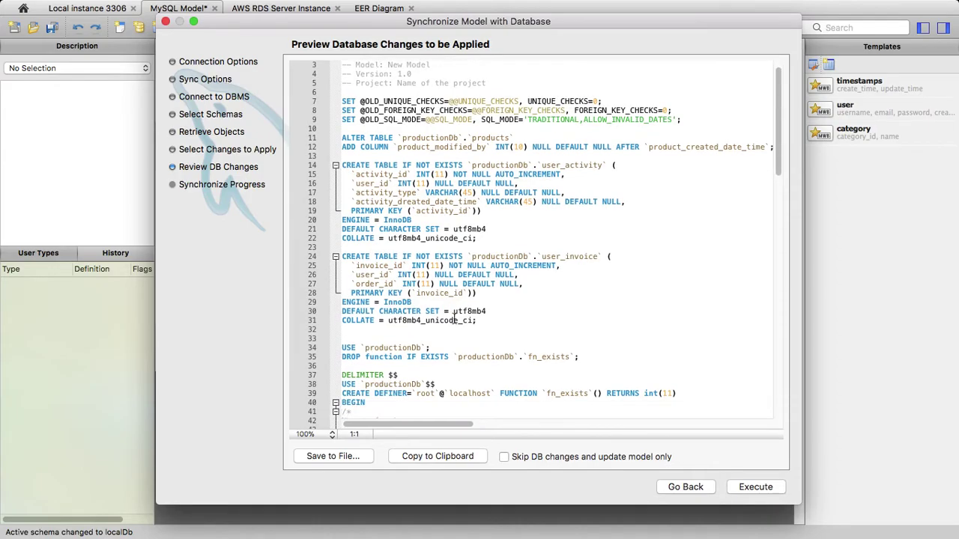
pyautogui.scroll(-20, 453, 320)
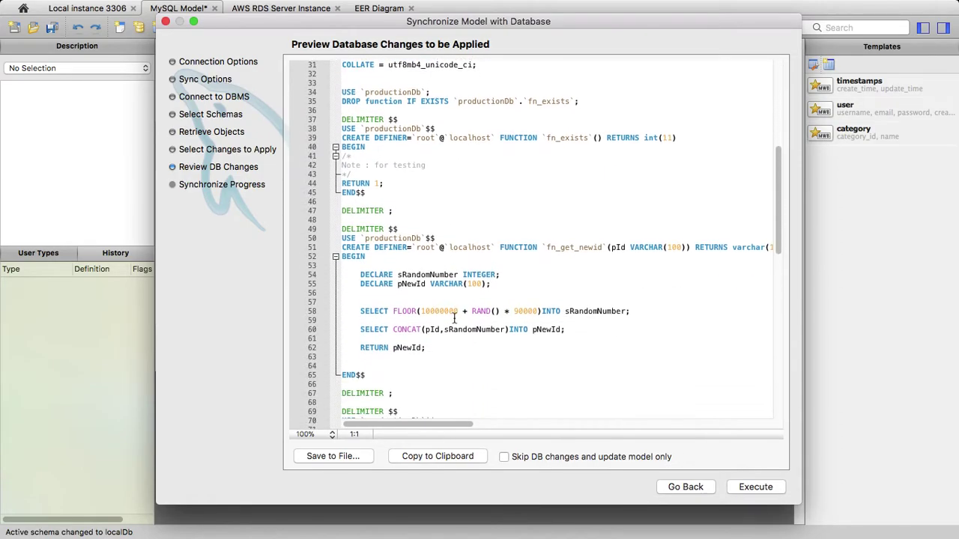
pyautogui.scroll(20, 453, 320)
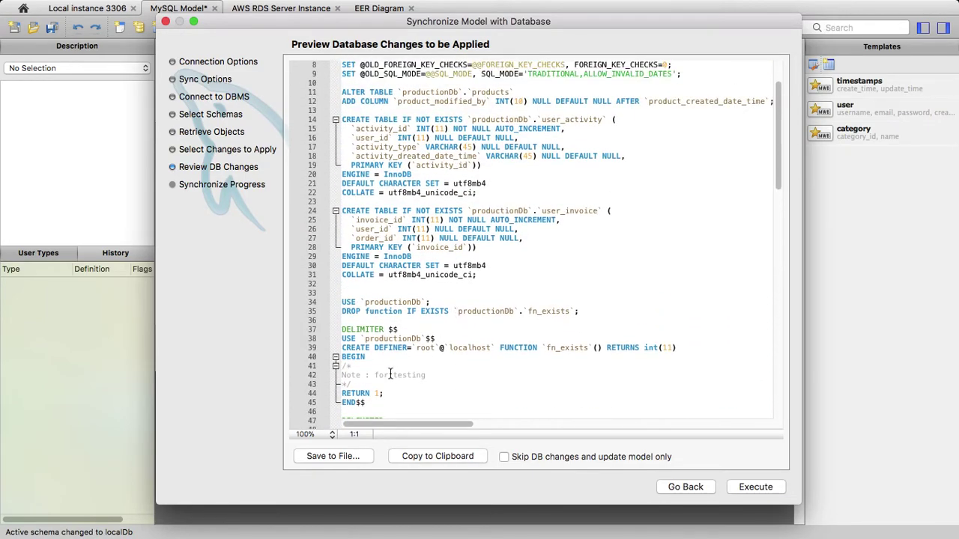
pyautogui.click(319, 453)
pyautogui.write('m')
pyautogui.press('BackSpace')
pyautogui.write('n')
pyautogui.write('wePro')
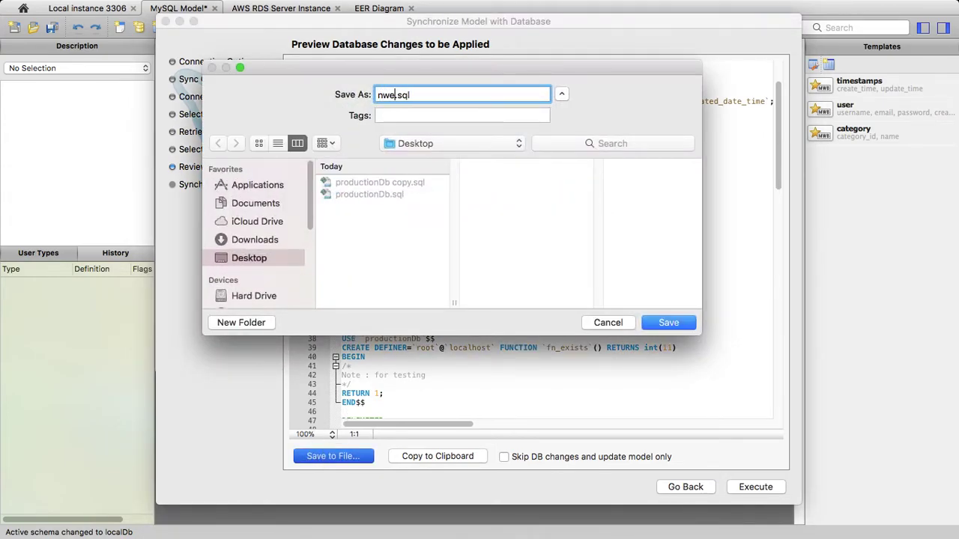
pyautogui.write('ductionDb')
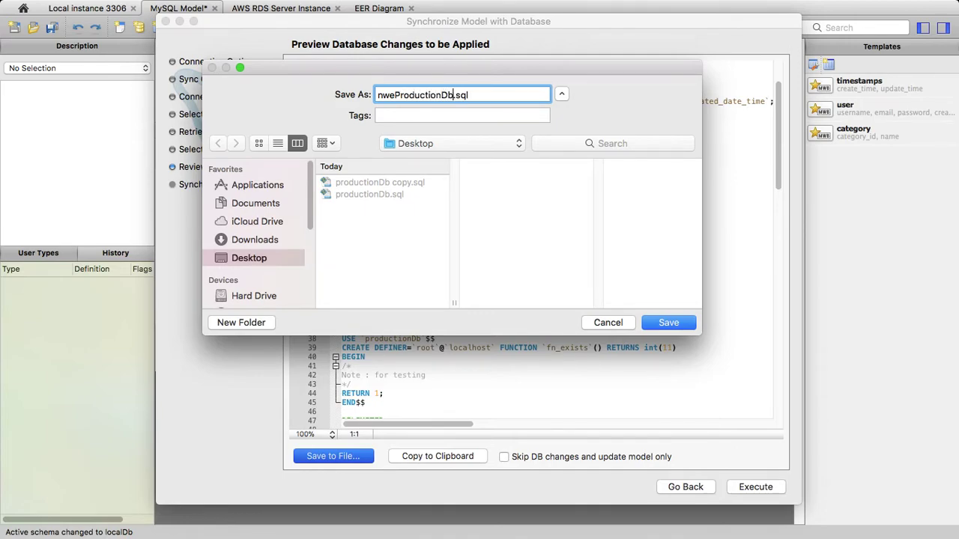
pyautogui.click(655, 323)
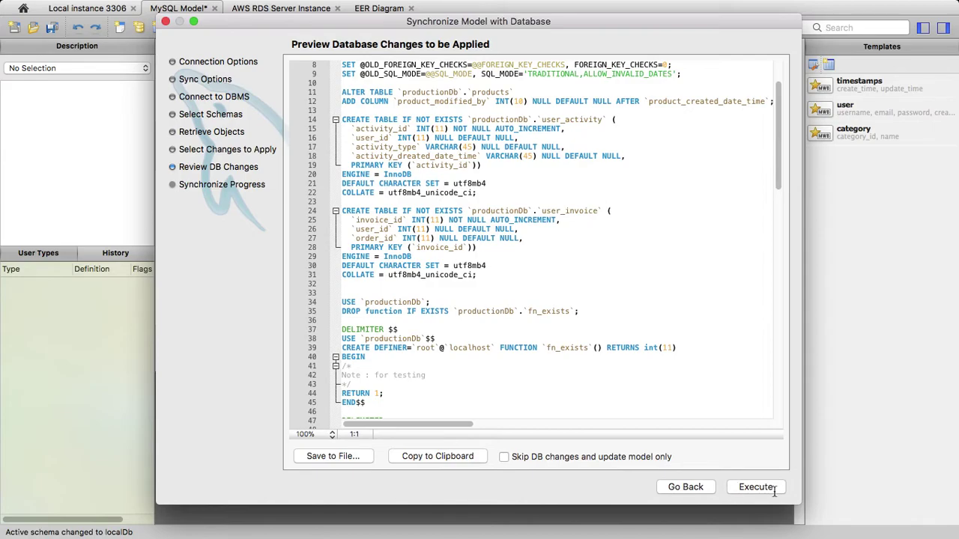
# Execute the synchronization through to completion and refresh the schema list of Local instance 3306
pyautogui.click(753, 488)
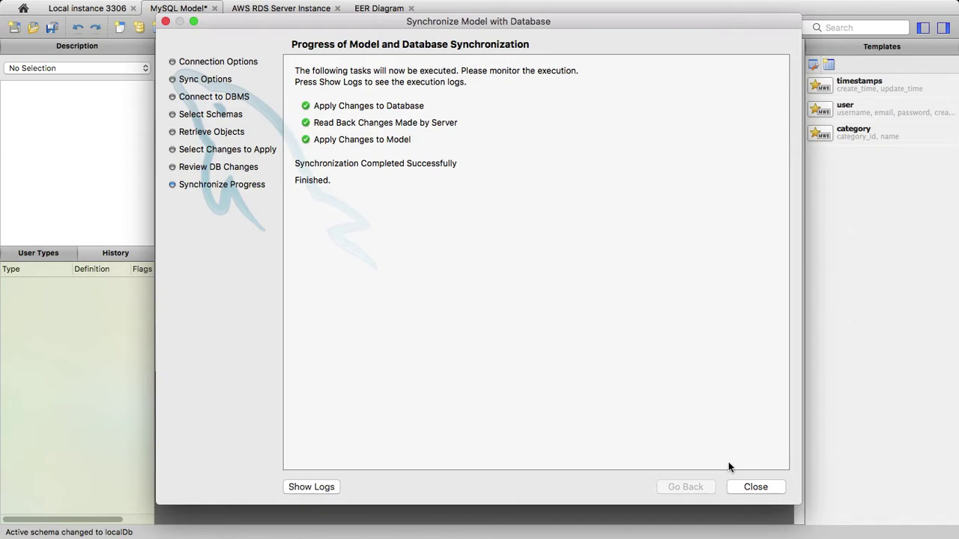
pyautogui.click(756, 487)
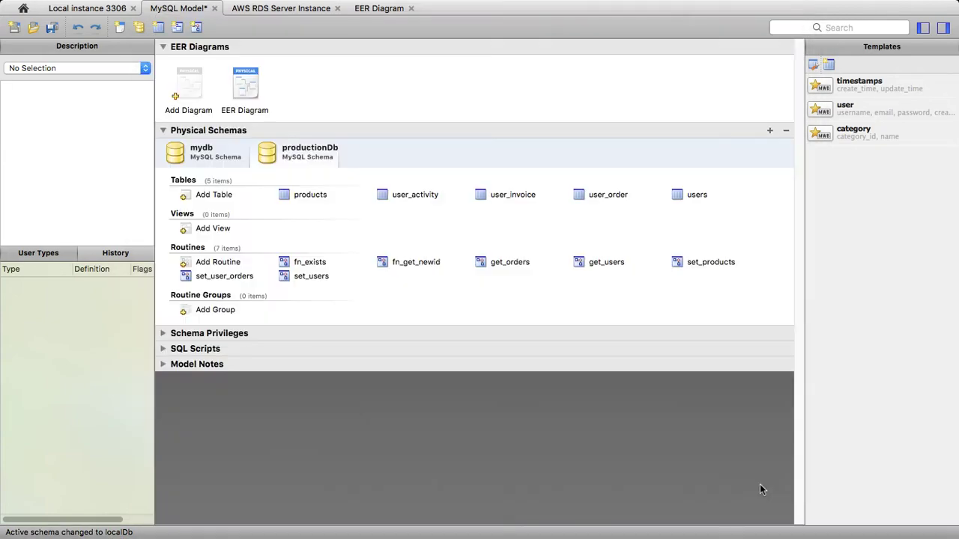
pyautogui.click(84, 9)
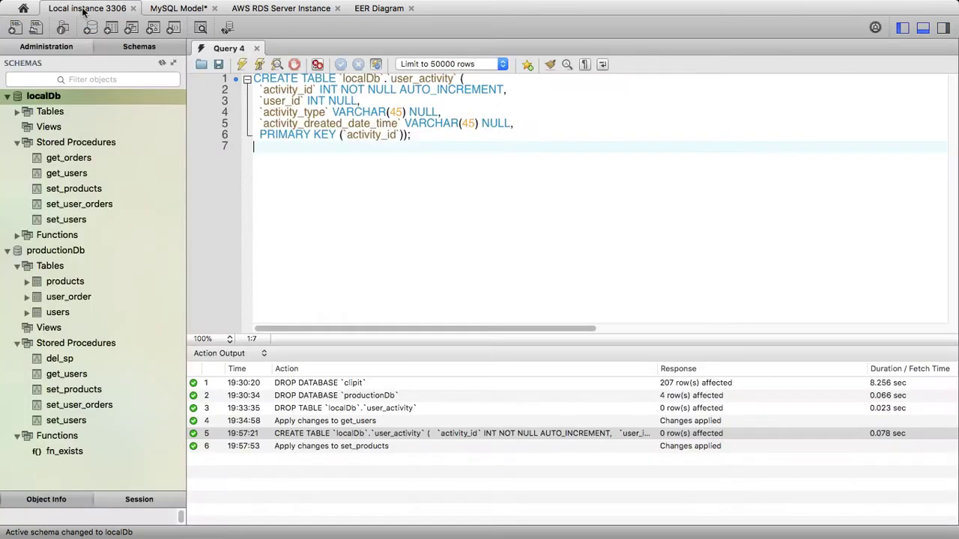
pyautogui.click(162, 63)
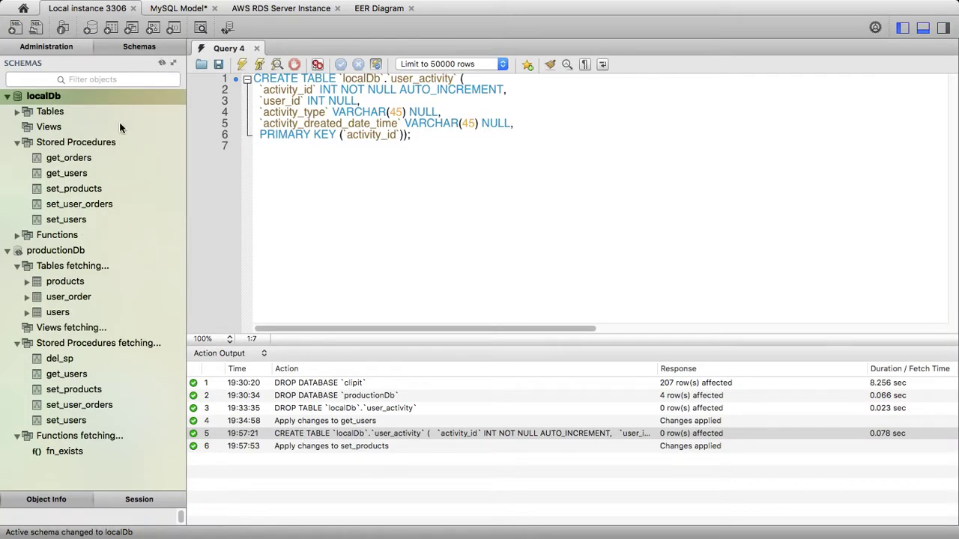
# Collapse the stored procedure and function groups of both schemas, and compare the tables of localDb and productionDb
pyautogui.click(17, 111)
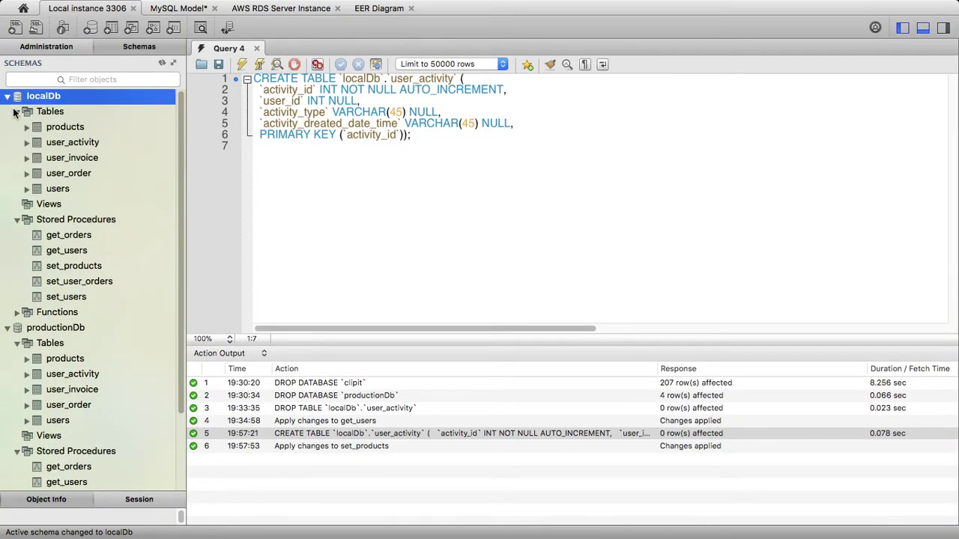
pyautogui.click(17, 112)
pyautogui.click(16, 142)
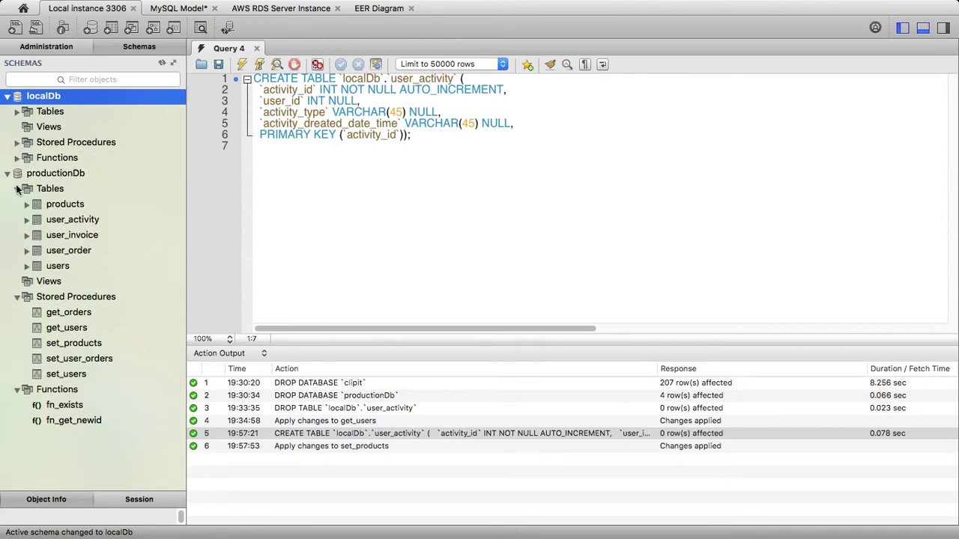
pyautogui.click(16, 189)
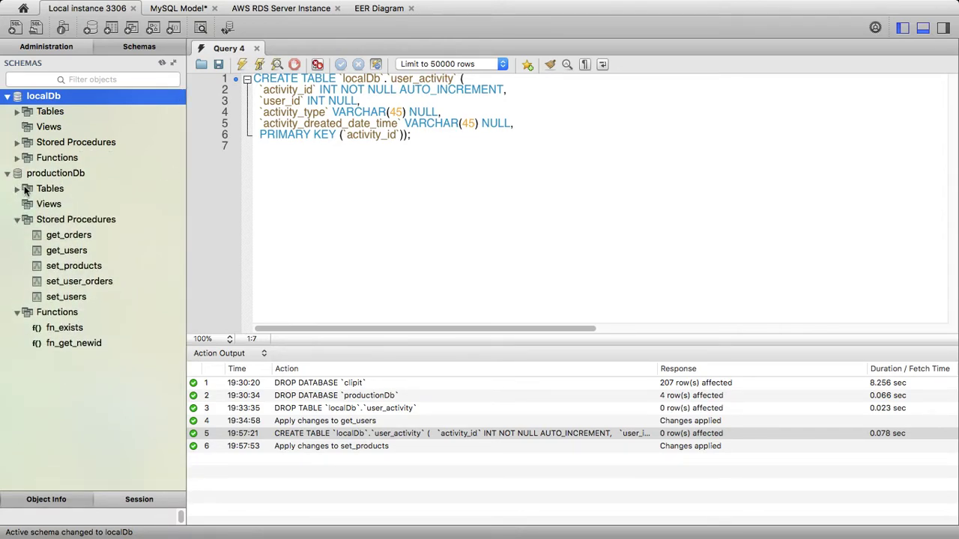
pyautogui.click(17, 190)
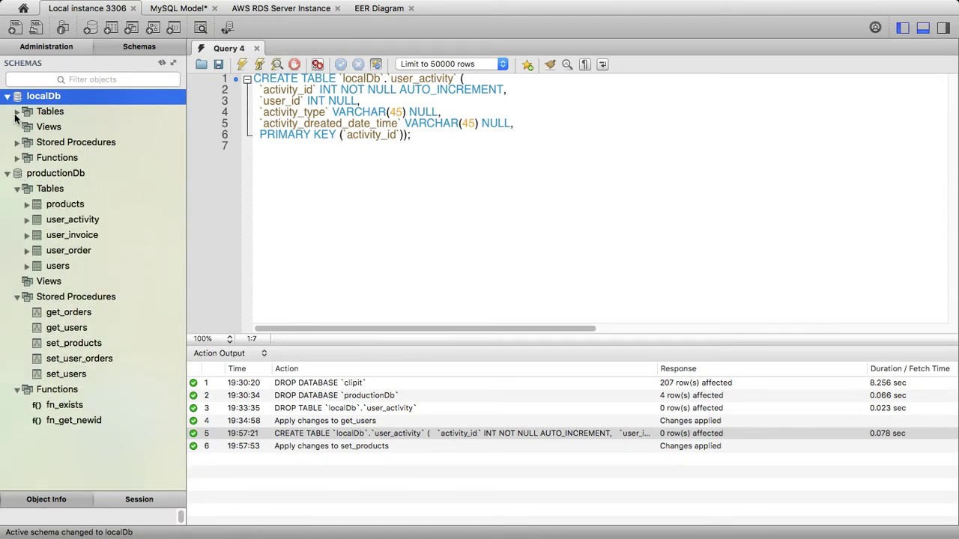
pyautogui.click(16, 297)
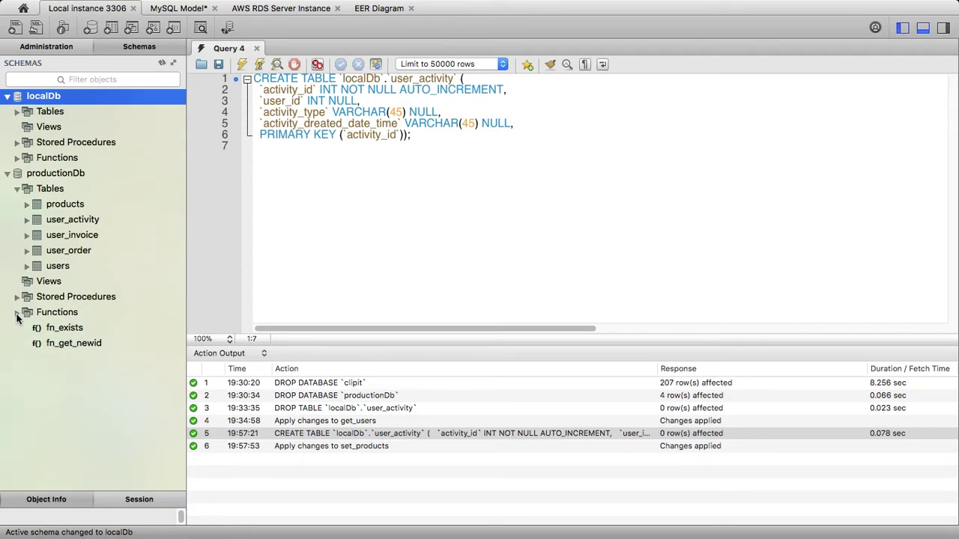
pyautogui.click(16, 312)
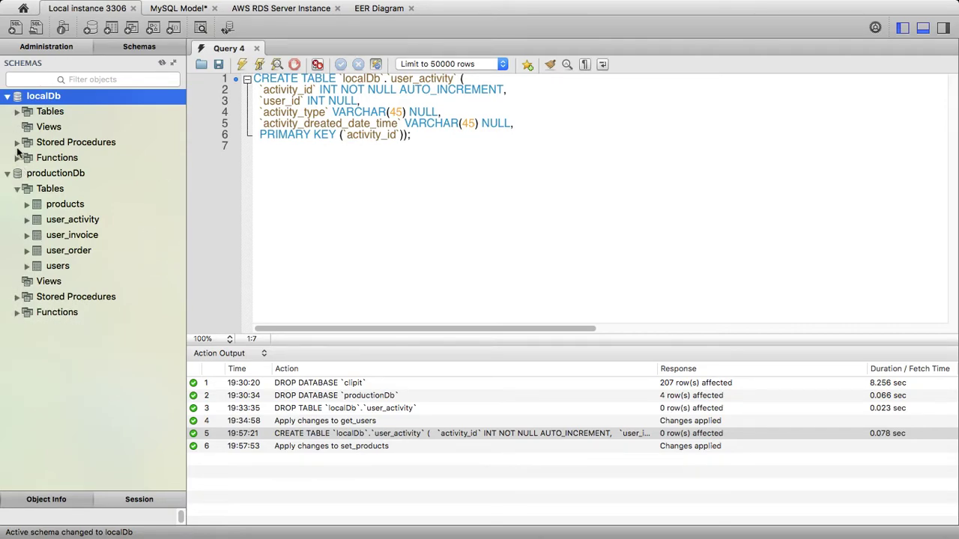
pyautogui.click(17, 112)
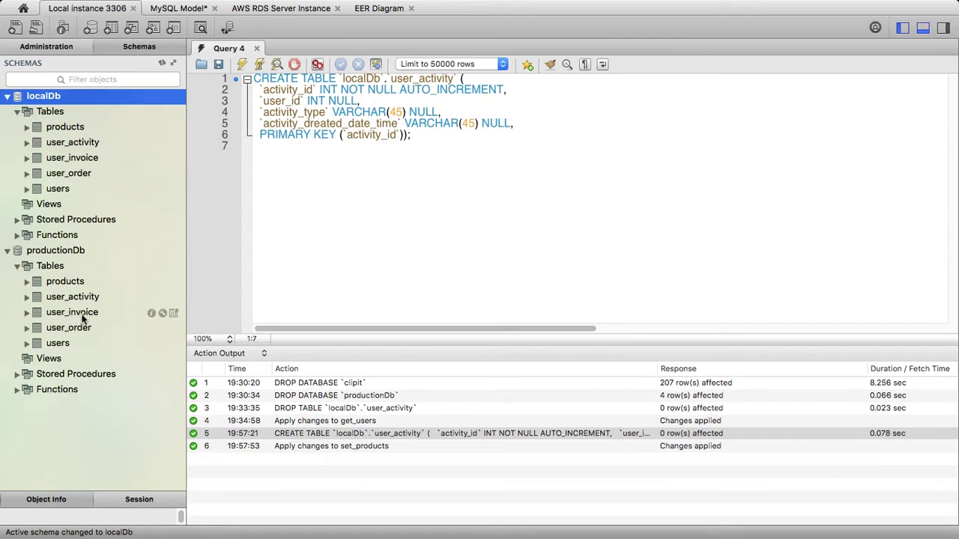
# Compare the stored procedures and functions of the local productionDb with those on the AWS RDS Server Instance
pyautogui.click(16, 374)
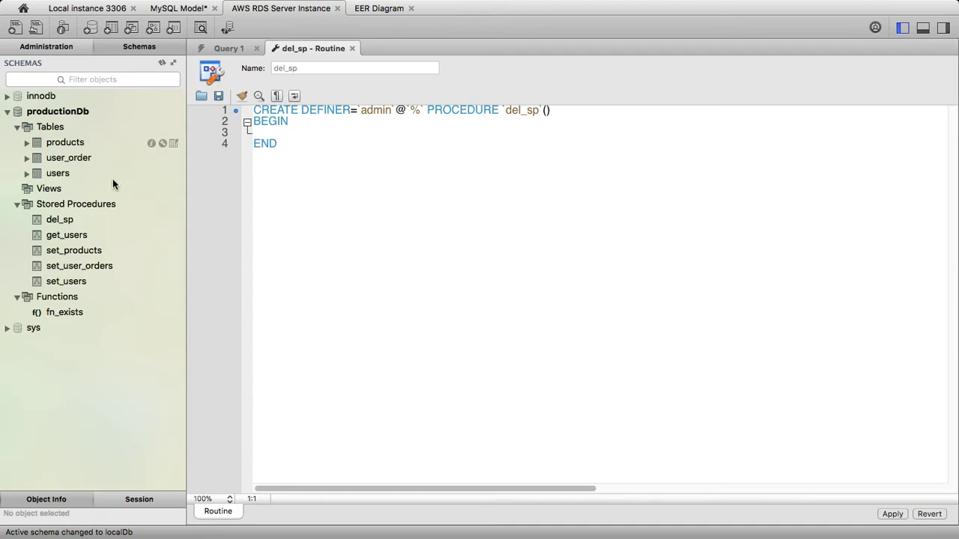
pyautogui.click(77, 9)
pyautogui.click(344, 197)
pyautogui.click(88, 9)
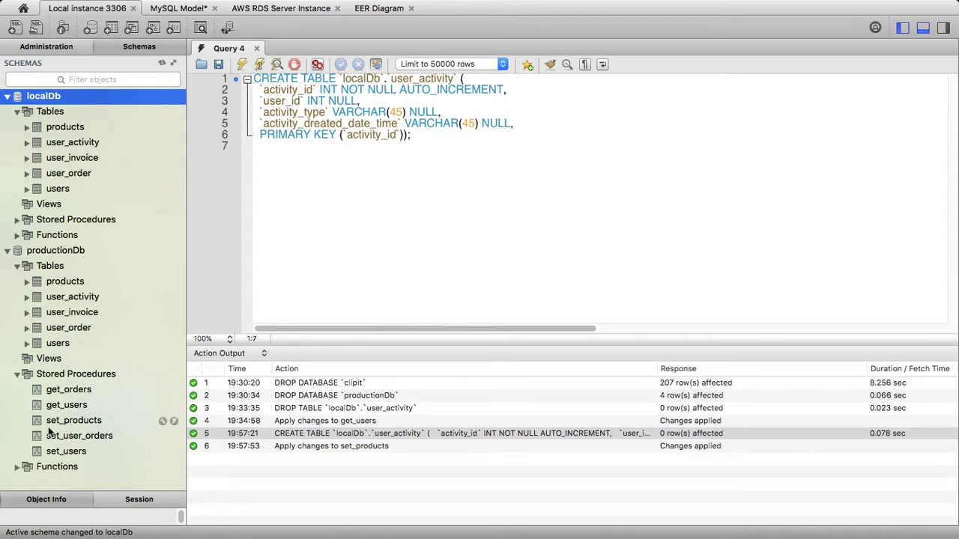
pyautogui.click(17, 467)
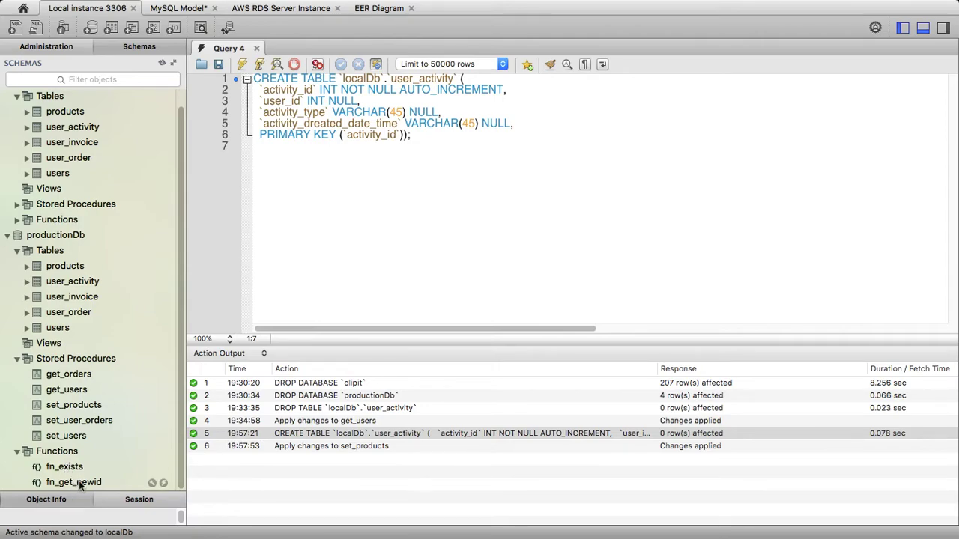
pyautogui.scroll(1, 85, 337)
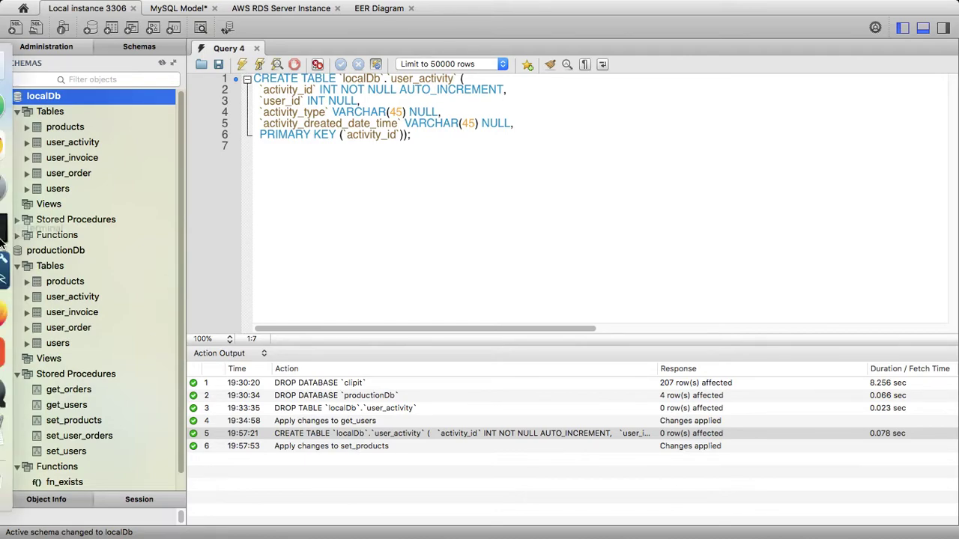
# Switch to the Synchronize Model document in Chrome and read Step-6, highlighting its heading and the DEFINER=`root`@`localhost` text
pyautogui.moveTo(2, 192)
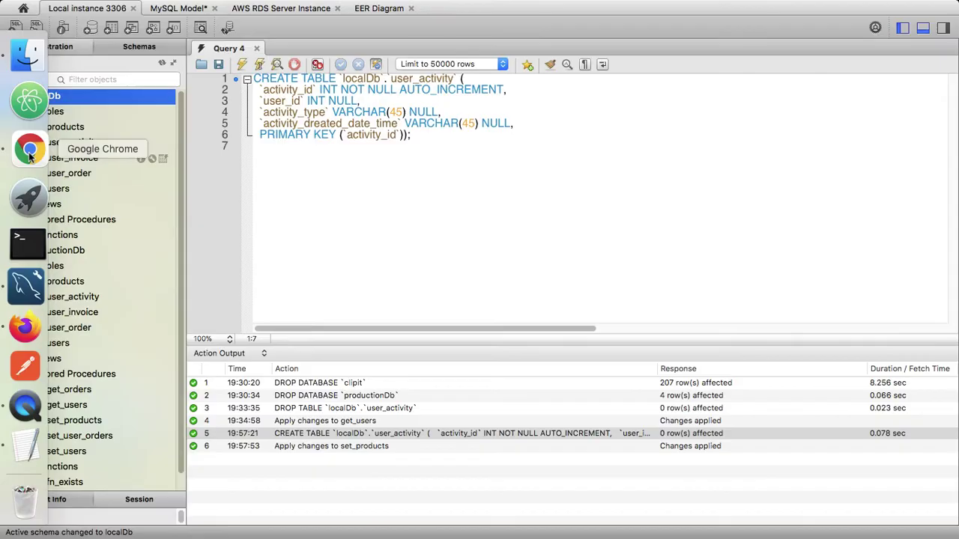
pyautogui.click(30, 150)
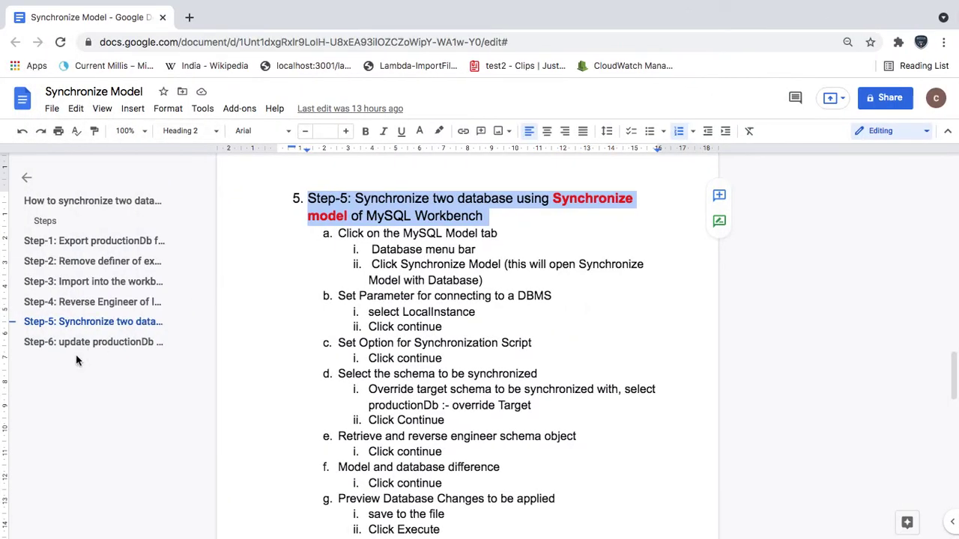
pyautogui.click(75, 344)
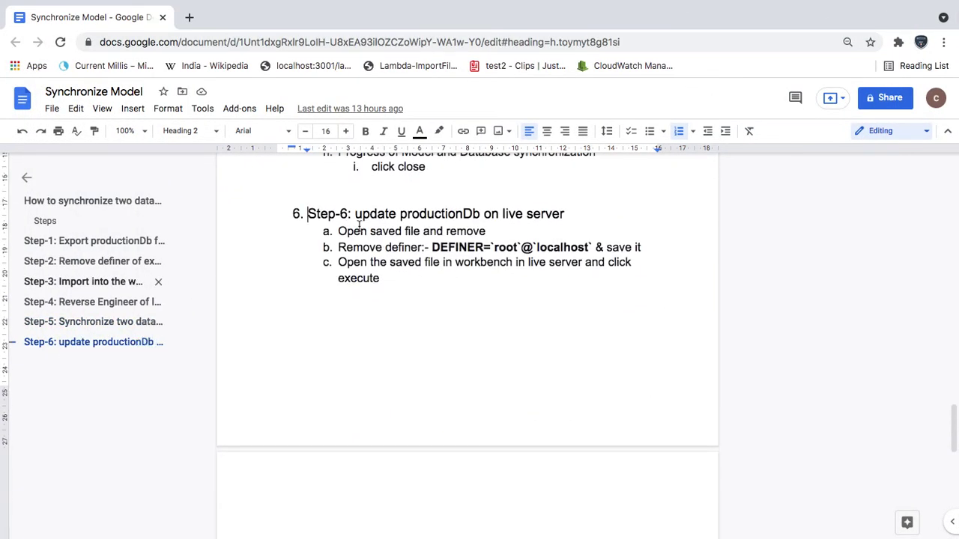
pyautogui.moveTo(325, 213); pyautogui.dragTo(568, 216)
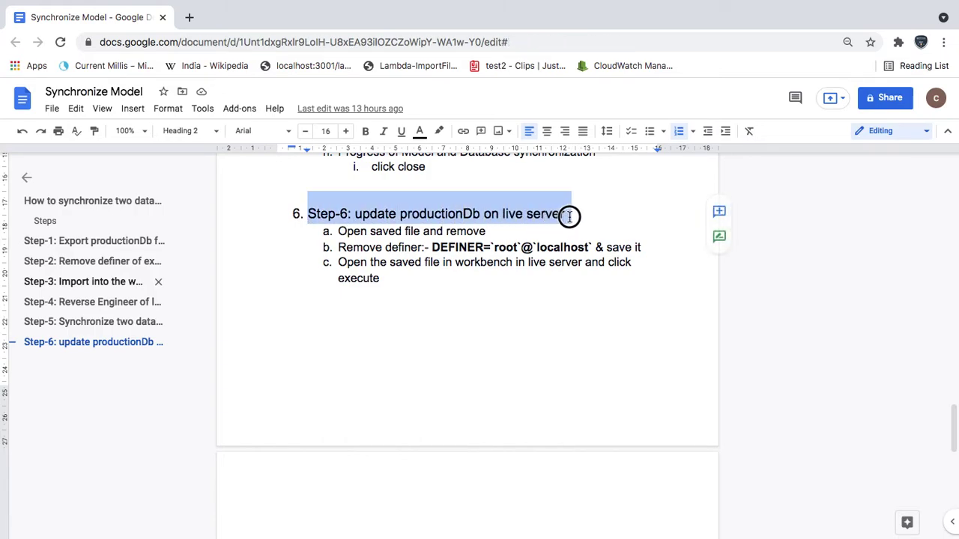
pyautogui.click(423, 216)
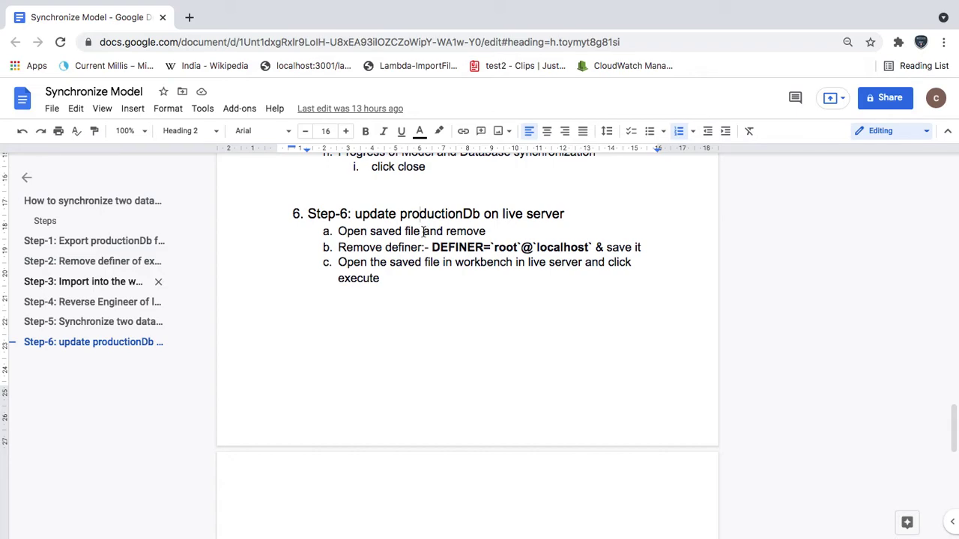
pyautogui.moveTo(432, 248); pyautogui.dragTo(594, 250)
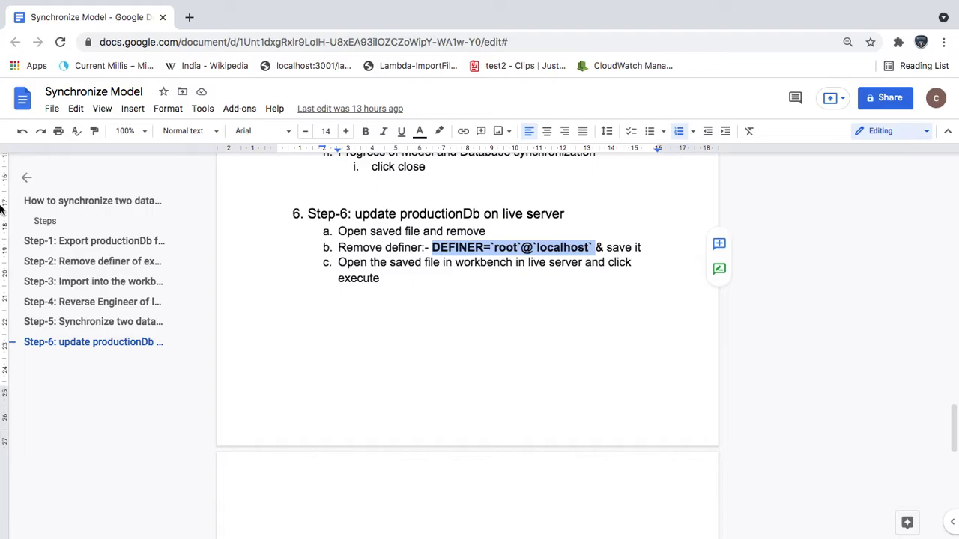
# Return to MySQL Workbench, open productionDb's get_orders procedure definition, and highlight its DEFINER=`root`@`localhost` clause
pyautogui.click(29, 268)
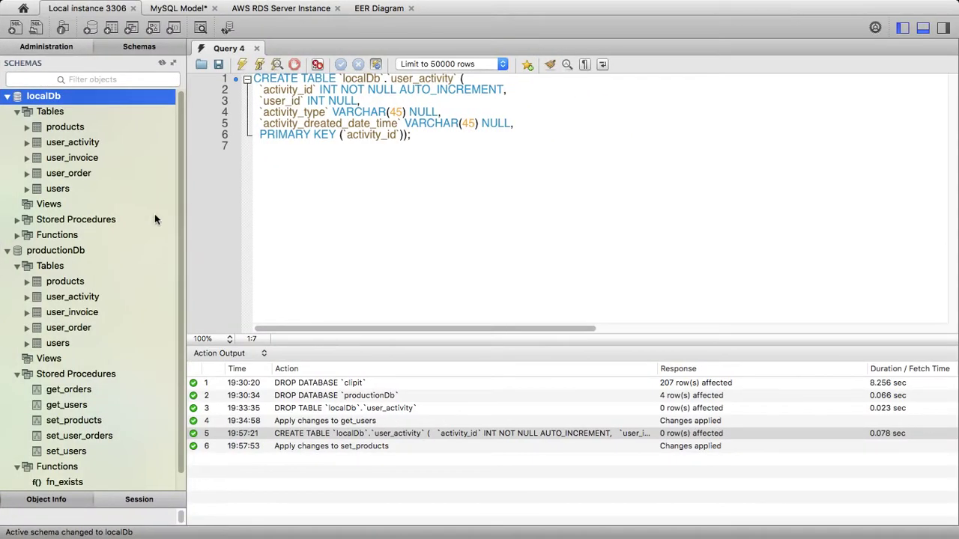
pyautogui.scroll(-1, 75, 330)
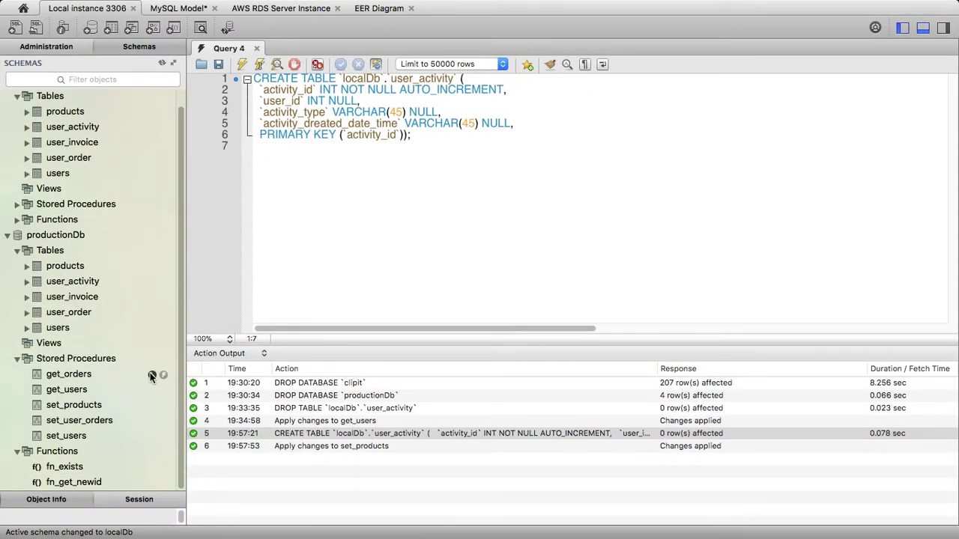
pyautogui.click(152, 375)
pyautogui.moveTo(302, 110); pyautogui.dragTo(447, 110)
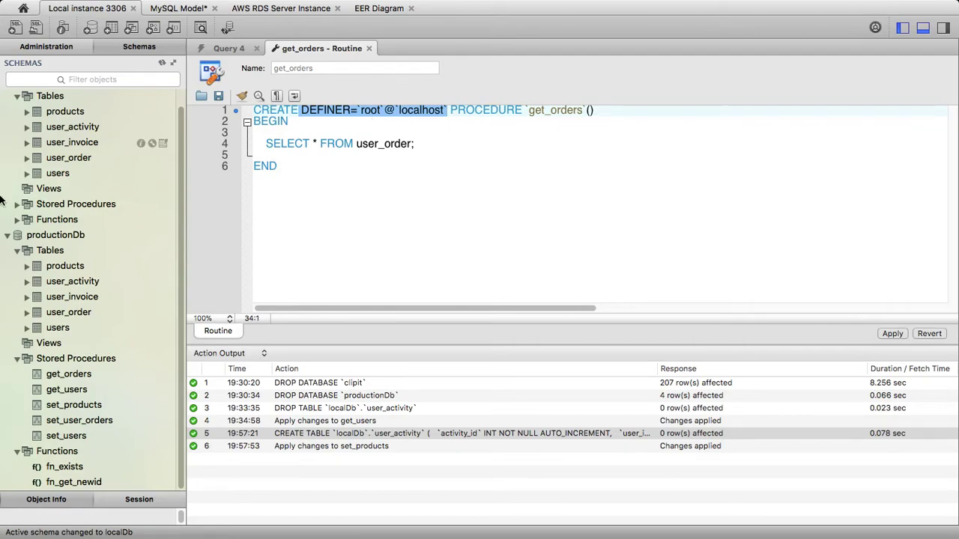
# Switch to Finder and open nweProductionDb.sql from the Desktop folder in TextEdit
pyautogui.moveTo(15, 225)
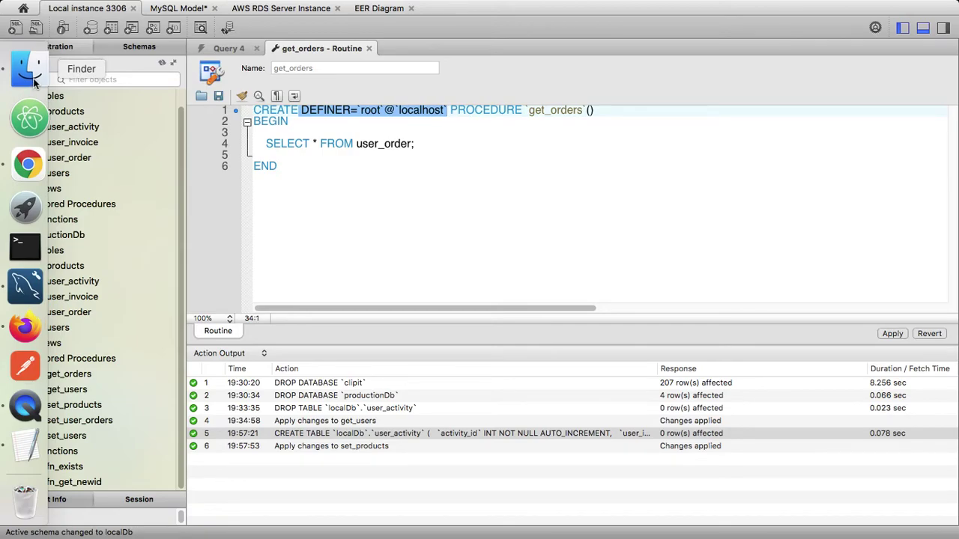
pyautogui.click(30, 150)
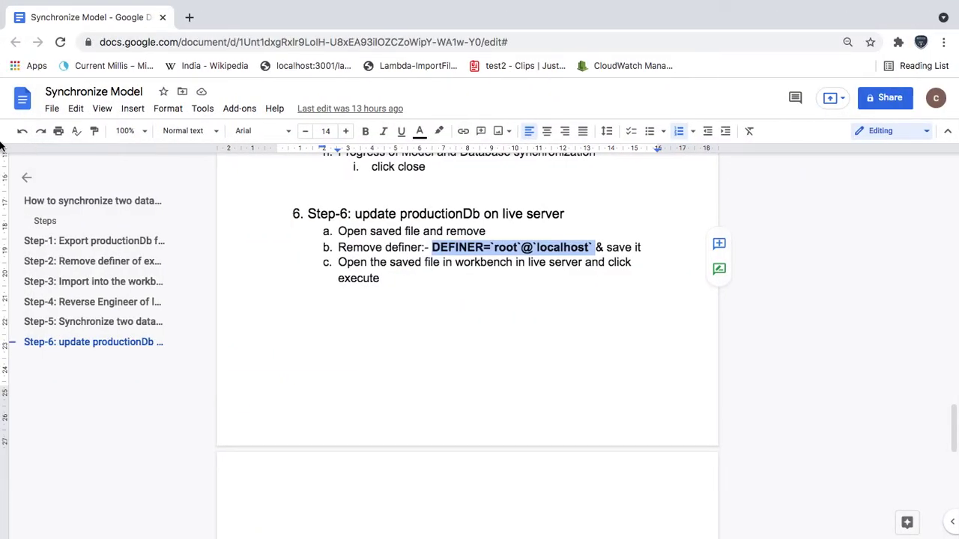
pyautogui.click(29, 69)
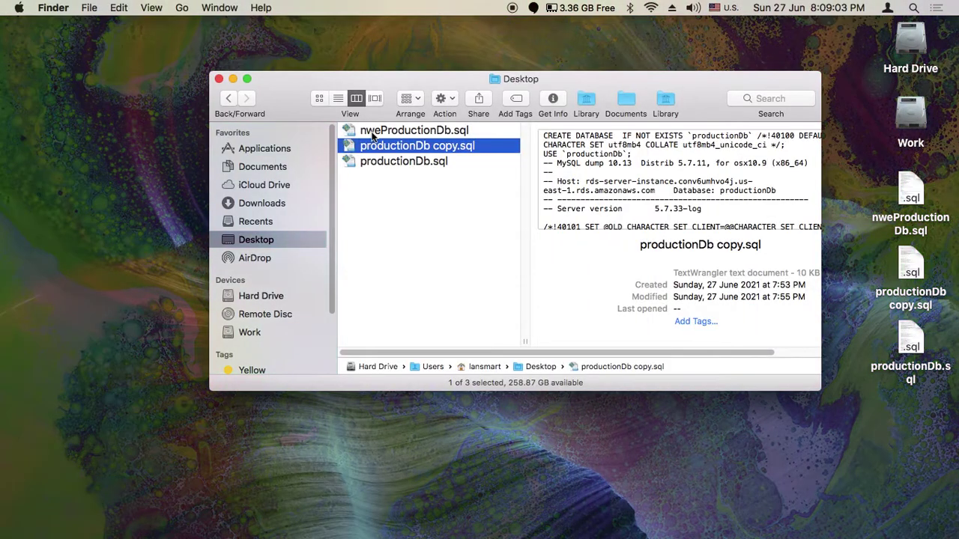
pyautogui.click(375, 131)
pyautogui.rightClick(374, 132)
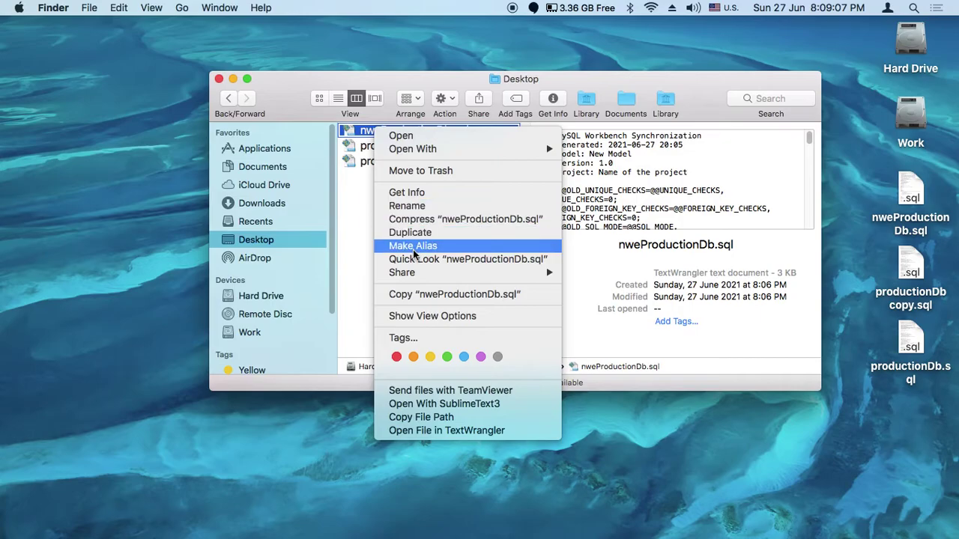
pyautogui.moveTo(423, 157)
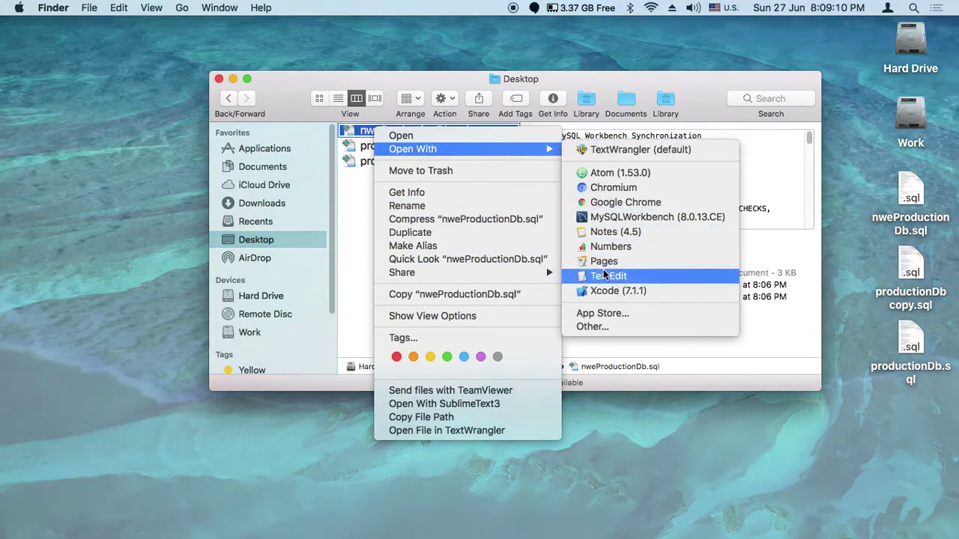
pyautogui.click(604, 275)
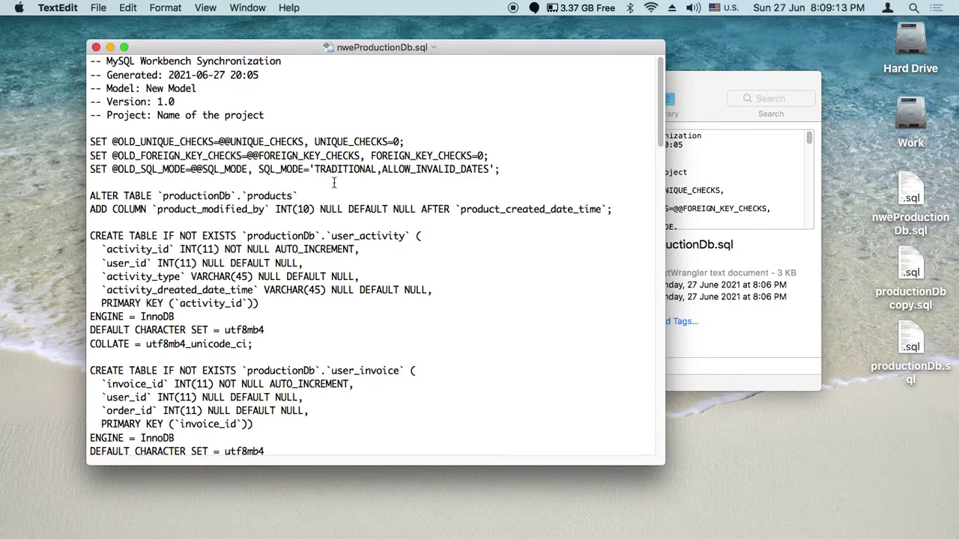
# Try to find the DEFINER=`root`@`localhost` text, copied with its trailing space from the Synchronize Model document, in the script
pyautogui.press('super+f')
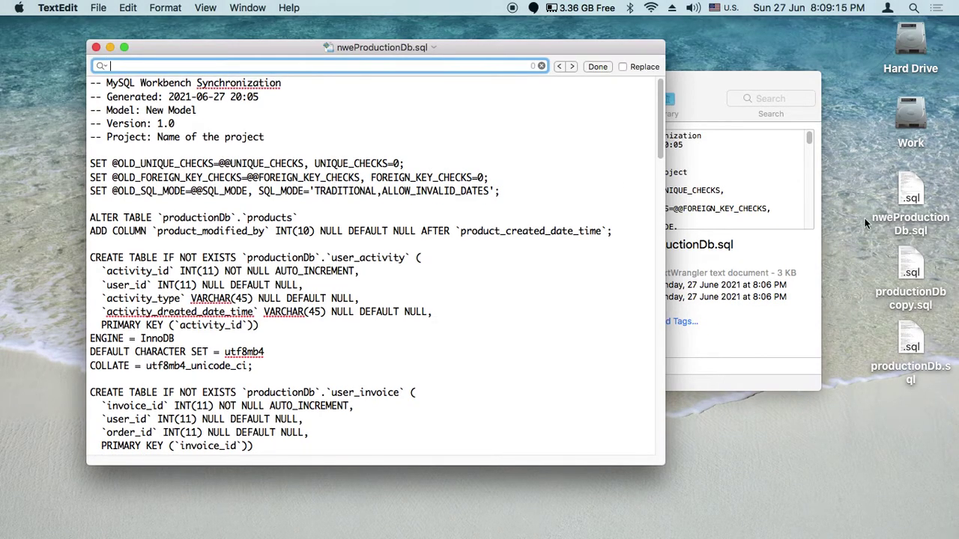
pyautogui.press('super+Tab')
pyautogui.press('Tab')
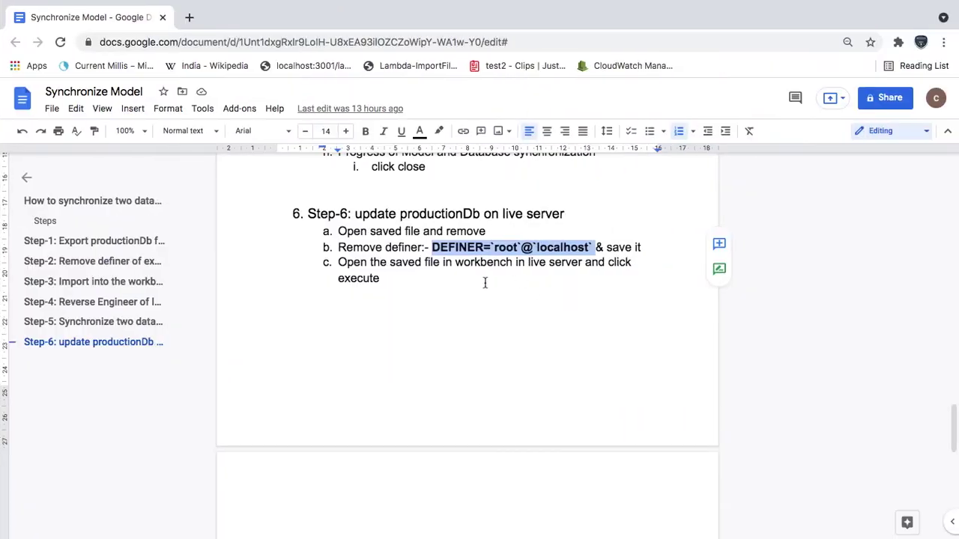
pyautogui.moveTo(432, 248); pyautogui.dragTo(594, 248)
pyautogui.press('super+c')
pyautogui.press('super+Tab')
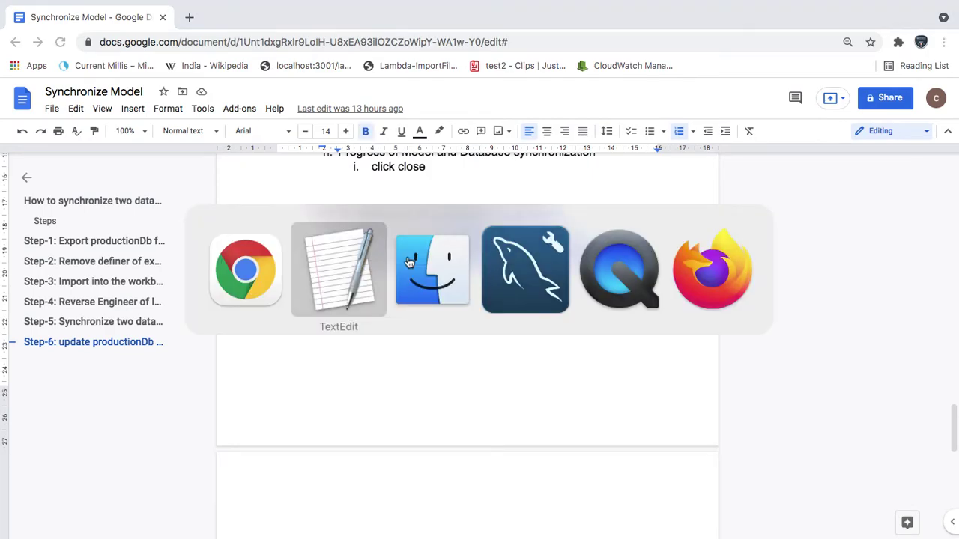
pyautogui.press('super+v')
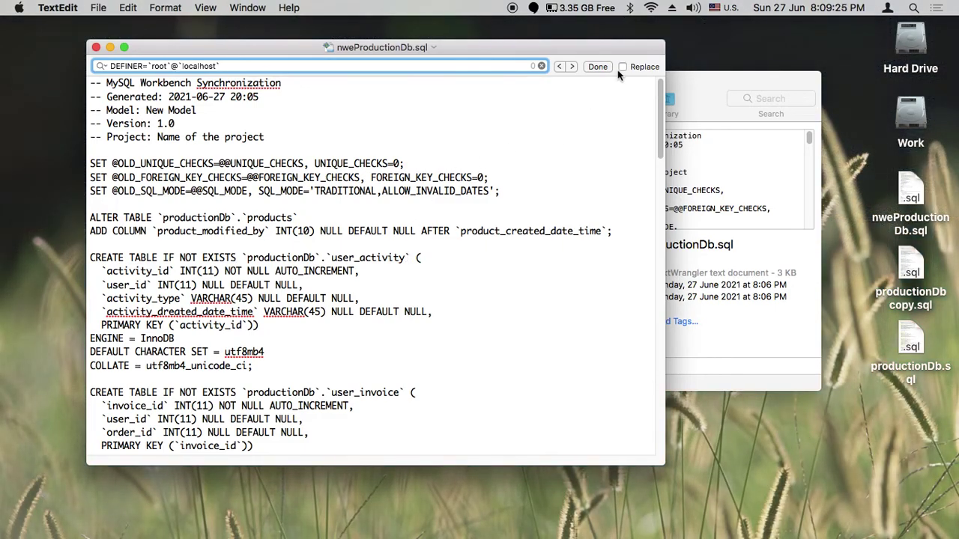
# Search the script for CREATE TABLE `localDb`.`user_activity` ( and look through its function definitions for definer clauses
pyautogui.press('super+a')
pyautogui.write('CREATE TABLE `localDb`.`user_activity` (')
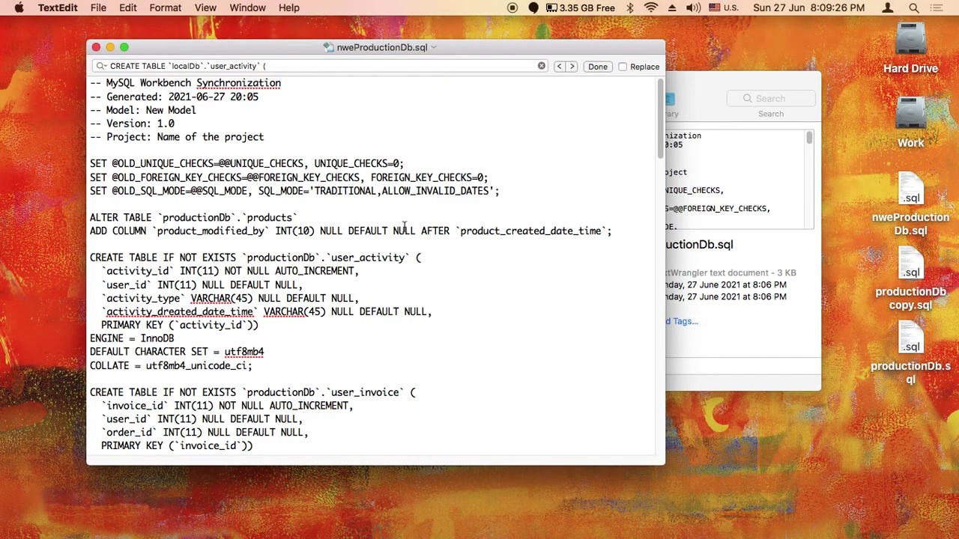
pyautogui.click(571, 66)
pyautogui.scroll(-6, 452, 211)
pyautogui.scroll(-3, 453, 212)
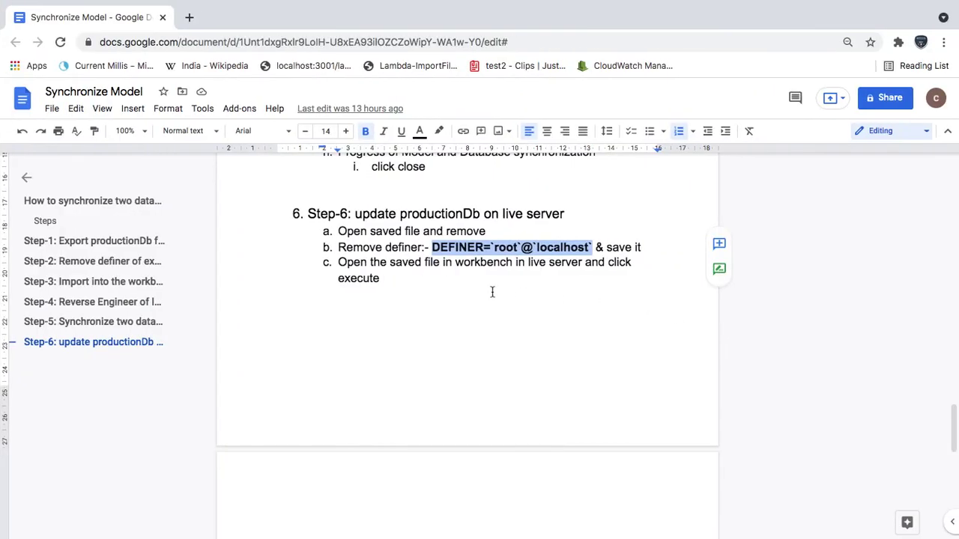
# Copy DEFINER=`root`@`localhost` without the trailing space from the Synchronize Model document in Chrome, and search nweProductionDb.sql for it in TextEdit
pyautogui.click(439, 264)
pyautogui.click(433, 247)
pyautogui.moveTo(432, 248); pyautogui.dragTo(591, 247)
pyautogui.press('super+c')
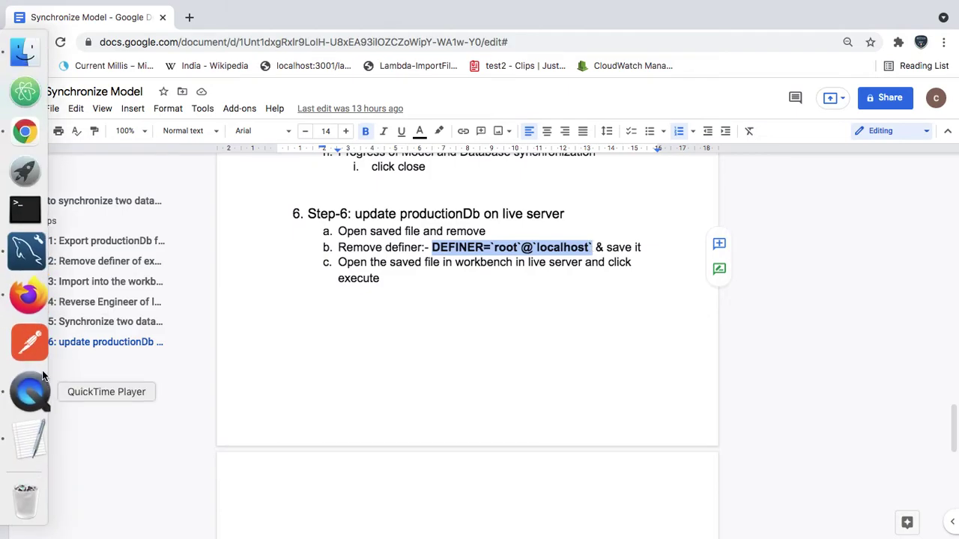
pyautogui.click(30, 381)
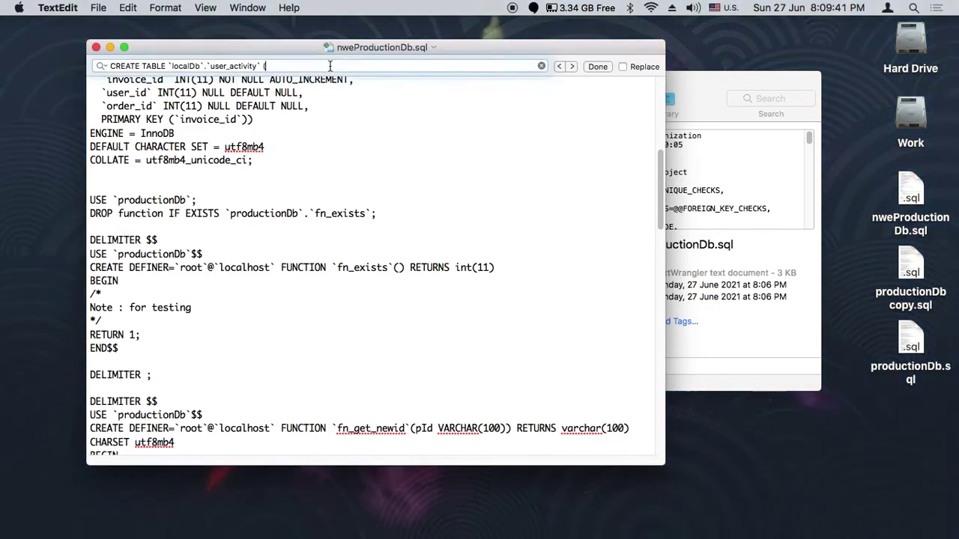
pyautogui.press('super+f')
pyautogui.press('super+v')
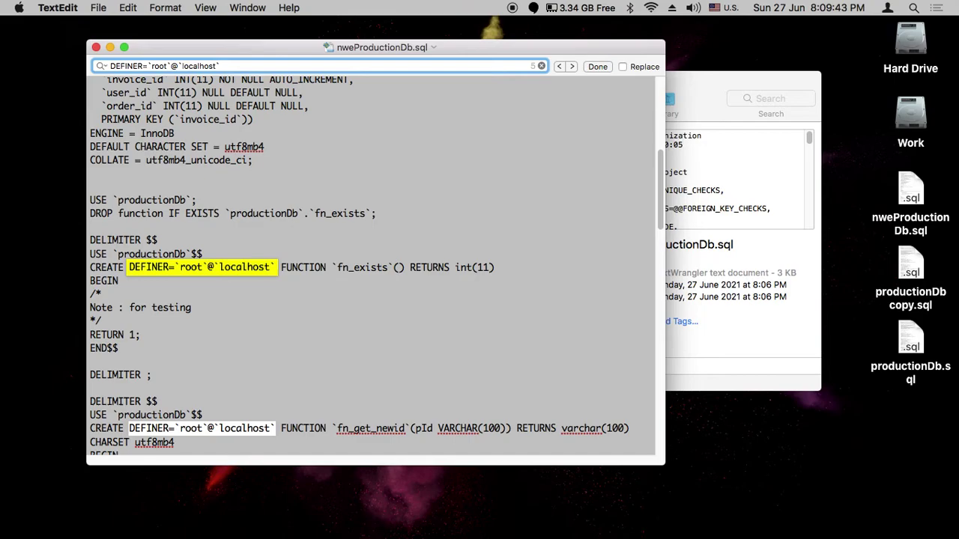
# Replace all DEFINER=`root`@`localhost` occurrences with nothing, then save and close nweProductionDb.sql
pyautogui.click(629, 66)
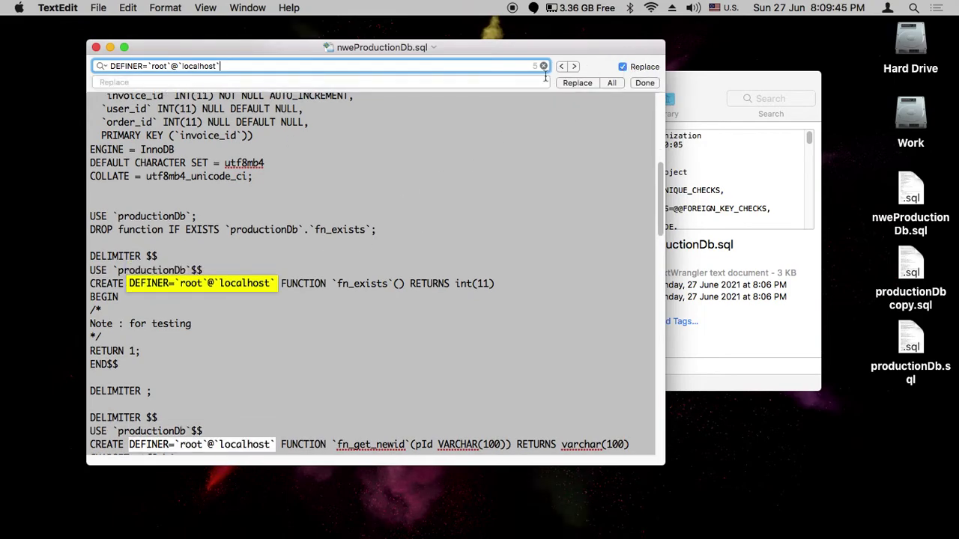
pyautogui.click(283, 83)
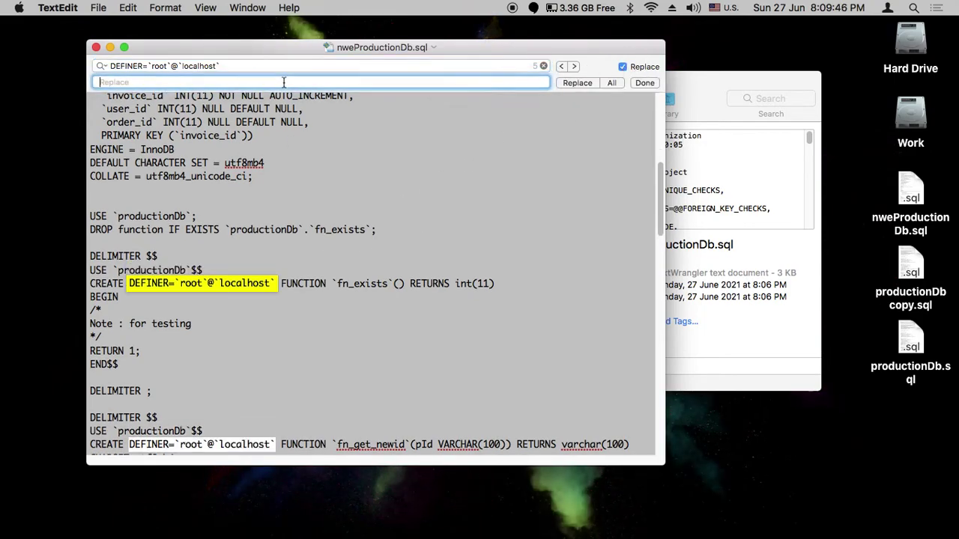
pyautogui.click(610, 83)
pyautogui.click(377, 230)
pyautogui.press('super+s')
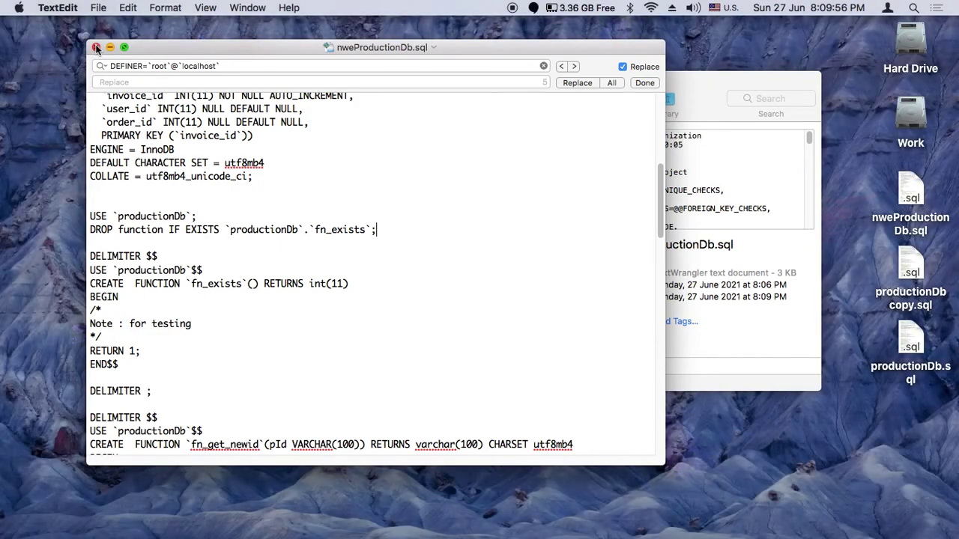
pyautogui.click(95, 47)
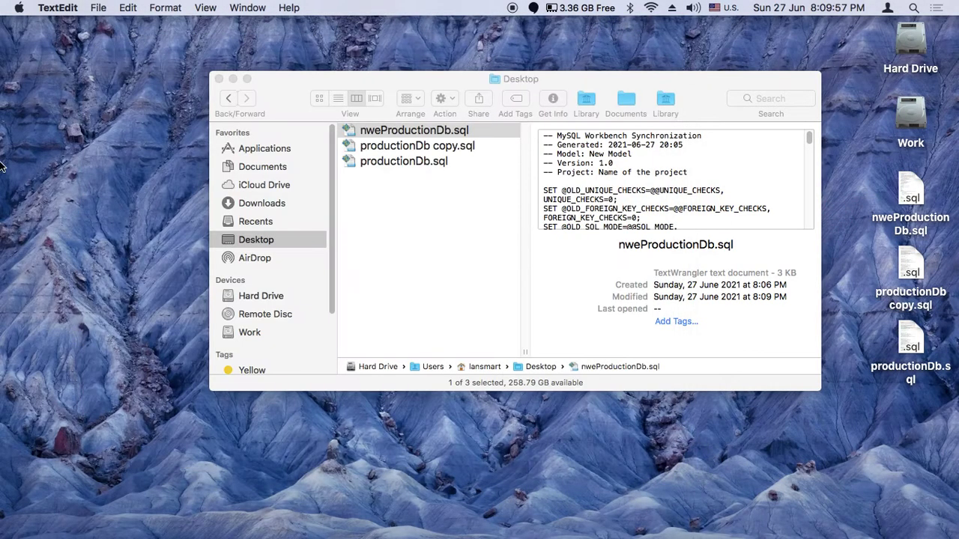
# Switch to the AWS RDS Server Instance connection in MySQL Workbench, close the del_sp routine, and show the administration options
pyautogui.moveTo(4, 166)
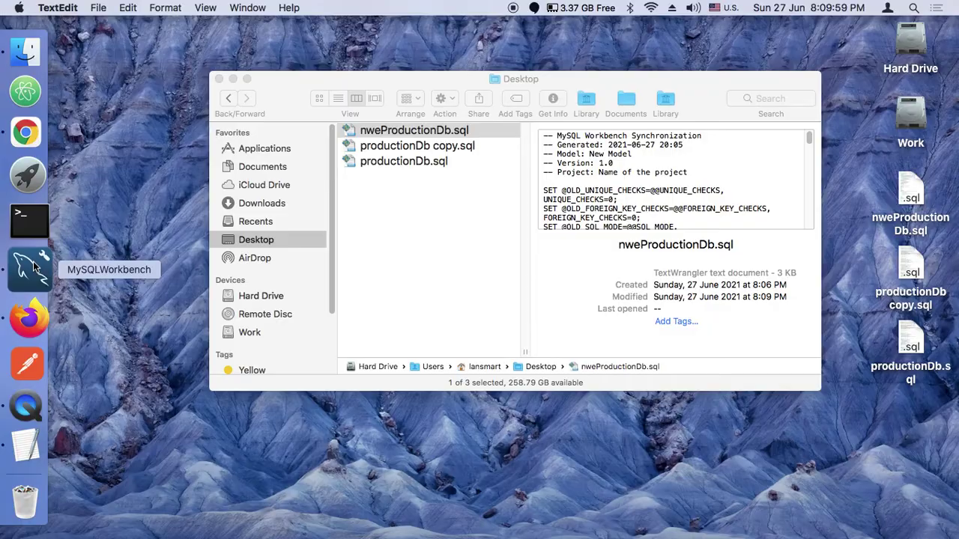
pyautogui.click(34, 266)
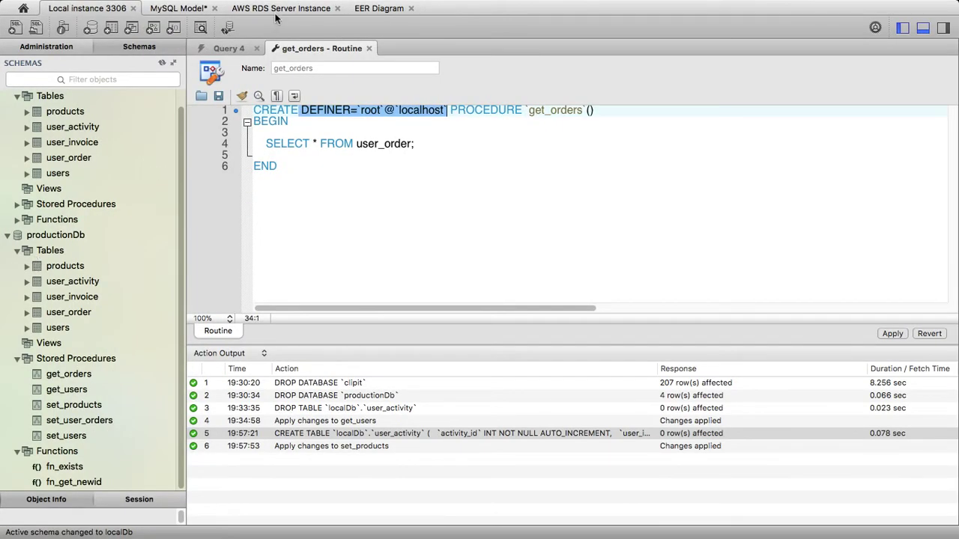
pyautogui.click(277, 9)
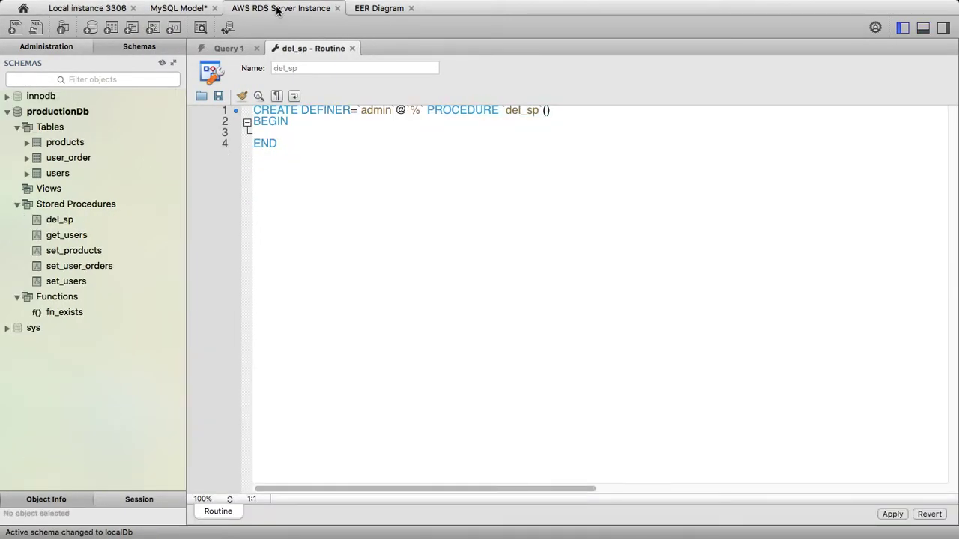
pyautogui.click(352, 48)
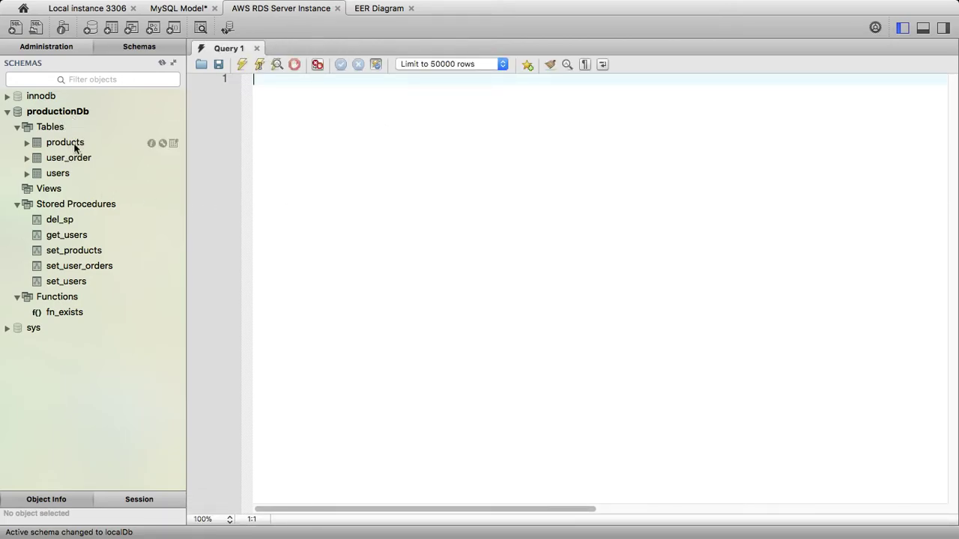
pyautogui.click(45, 46)
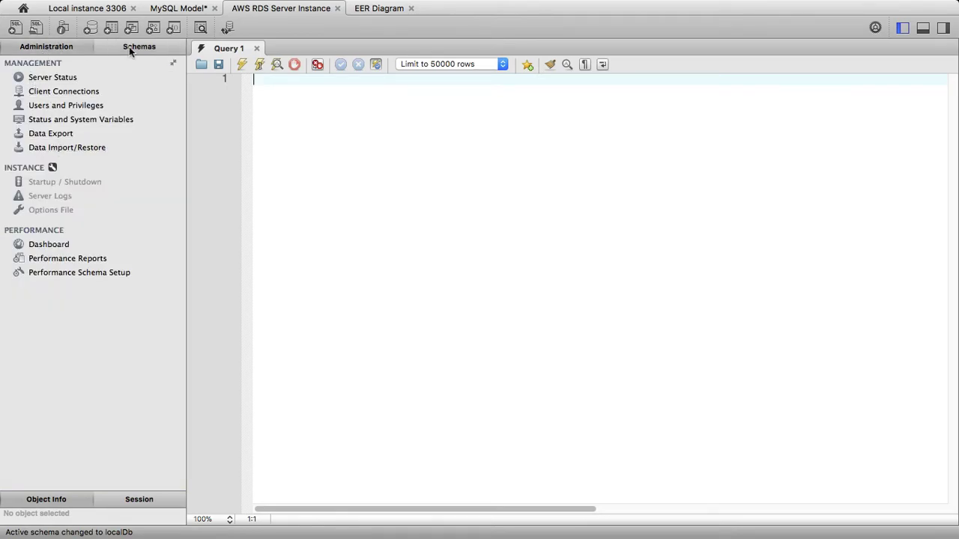
# Open nweProductionDb.sql from the Desktop folder in MySQL Workbench on the AWS RDS connection and look over the script
pyautogui.moveTo(2, 156)
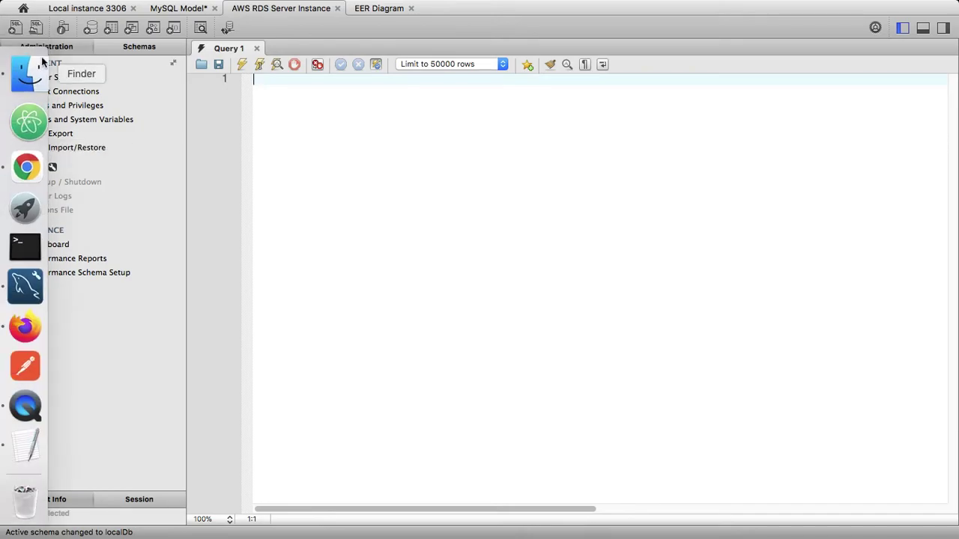
pyautogui.click(29, 71)
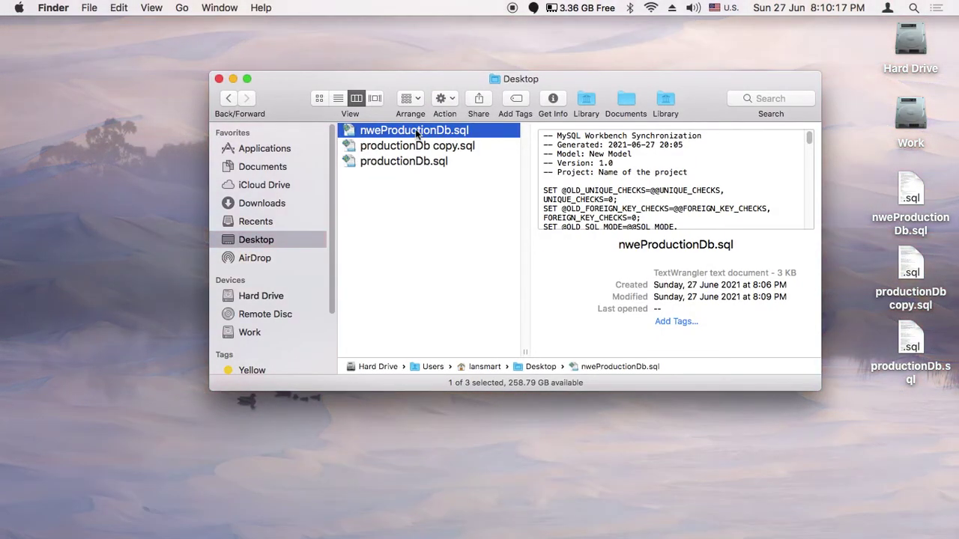
pyautogui.rightClick(415, 129)
pyautogui.moveTo(488, 151)
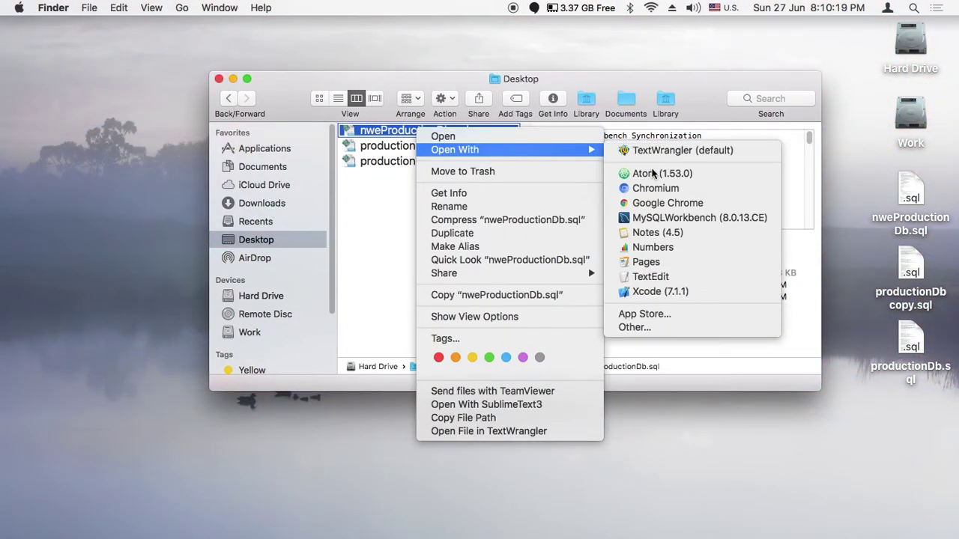
pyautogui.click(648, 216)
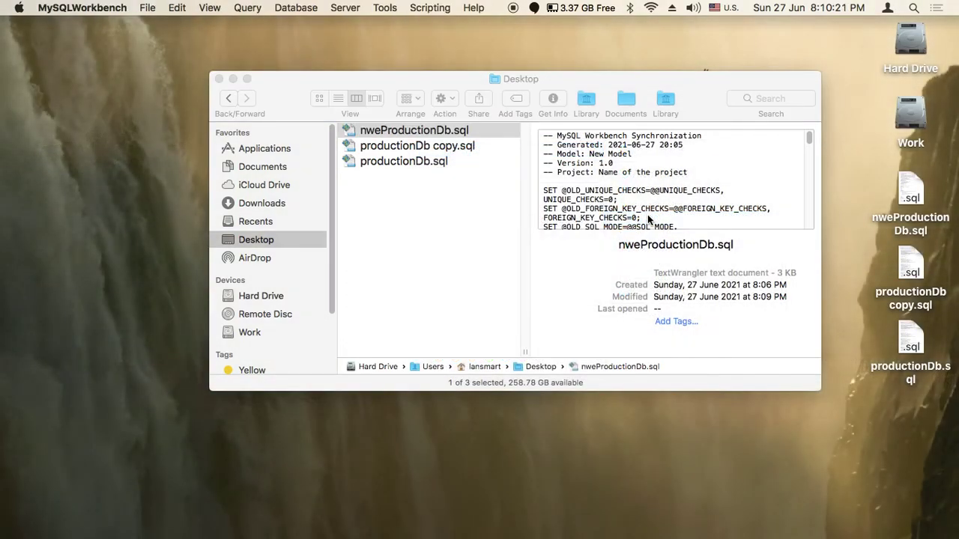
pyautogui.scroll(-5, 472, 234)
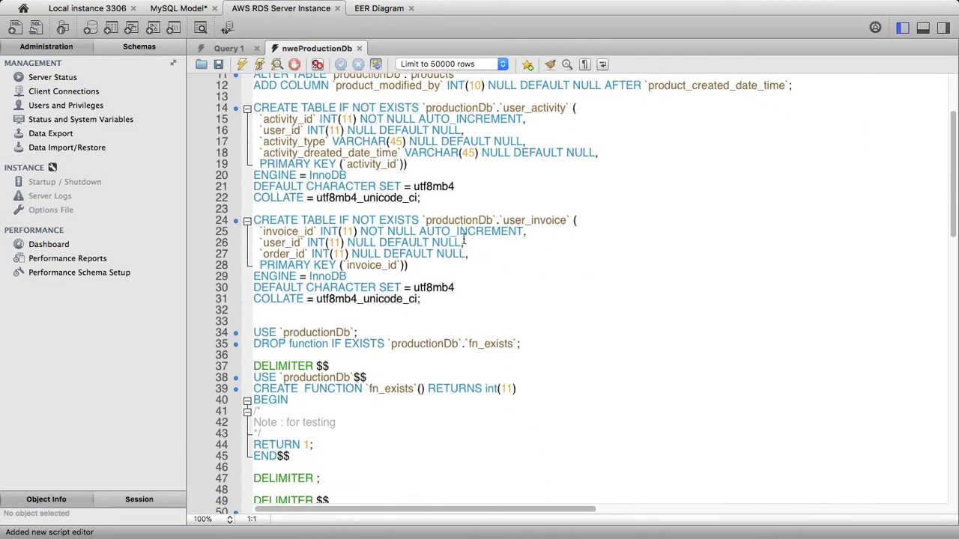
pyautogui.scroll(5, 464, 239)
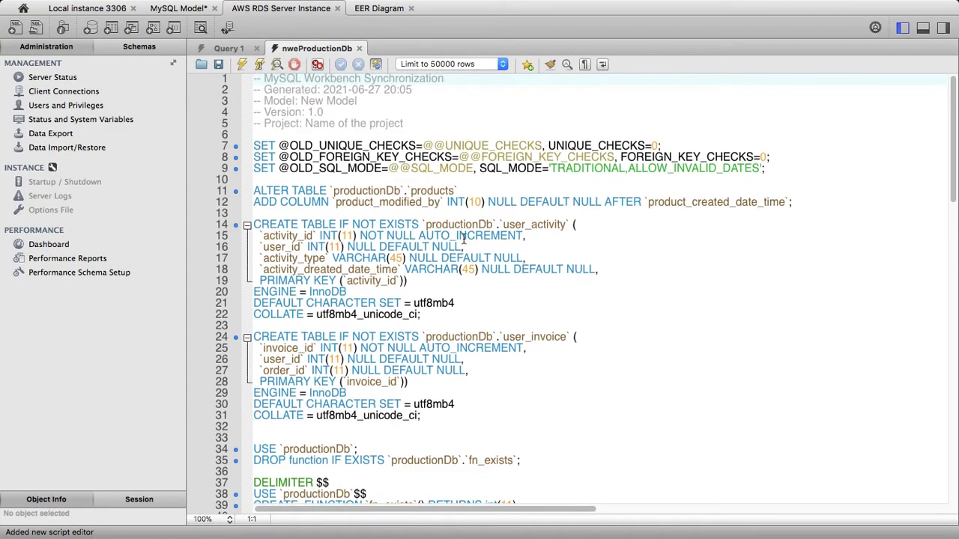
# Show the action output, highlight the ALTER TABLE line for products, and execute the entire nweProductionDb script on the live server
pyautogui.click(924, 31)
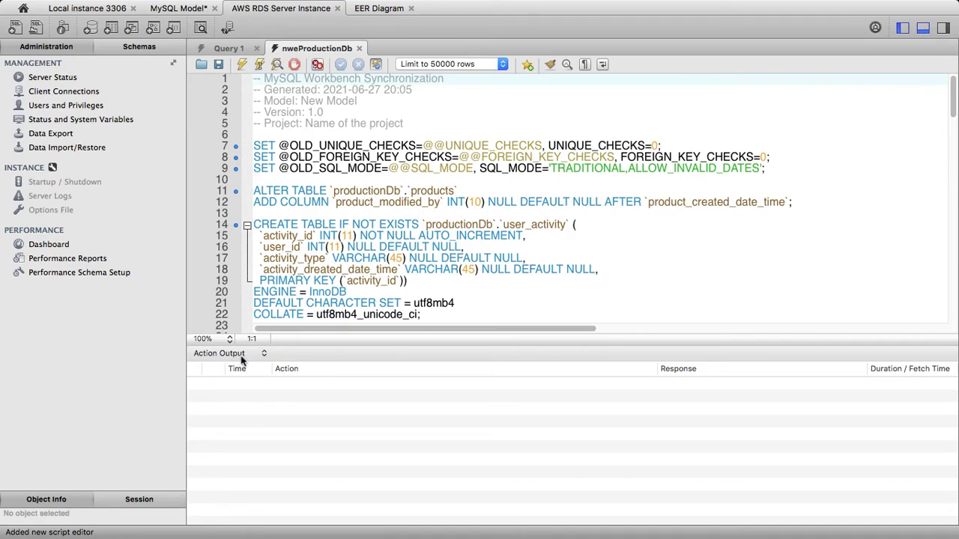
pyautogui.scroll(-1, 382, 197)
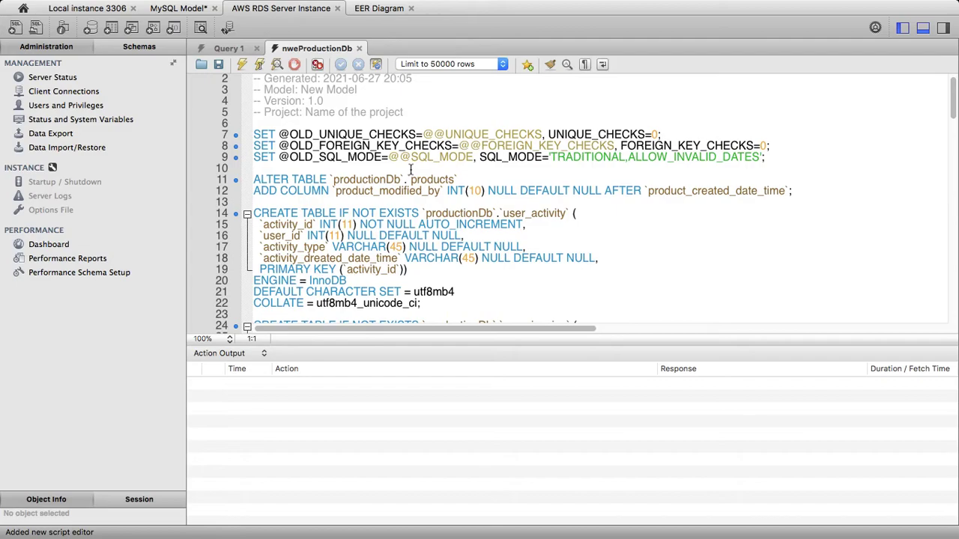
pyautogui.scroll(-2, 410, 170)
pyautogui.tripleClick(257, 158)
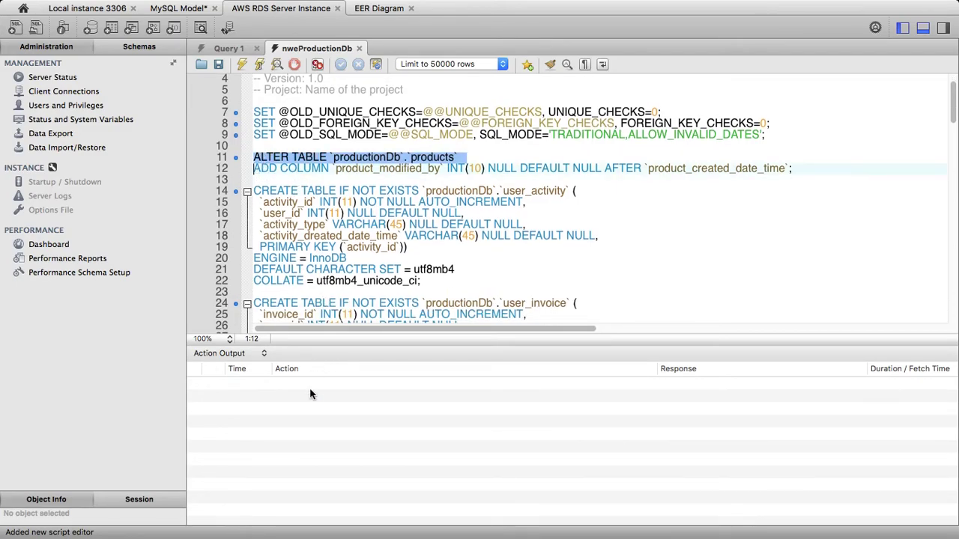
pyautogui.click(316, 239)
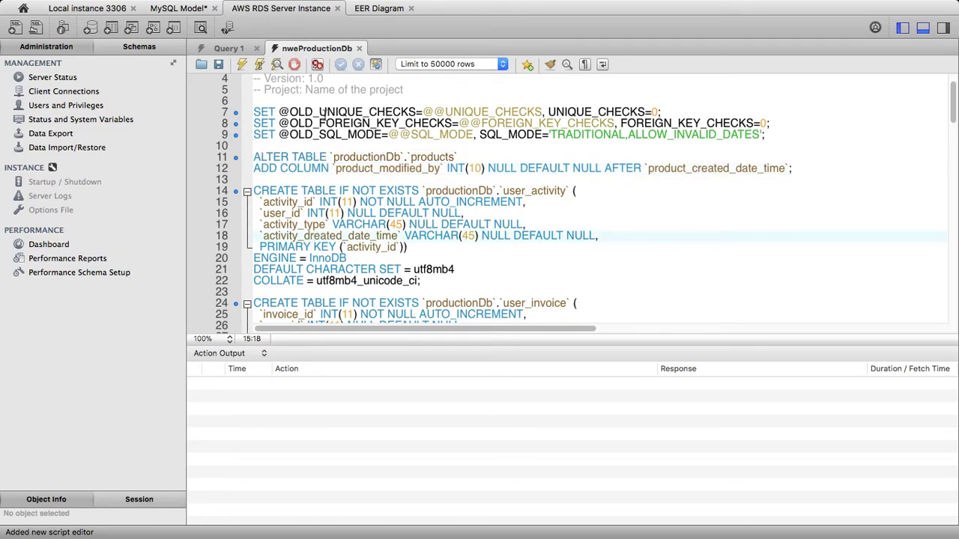
pyautogui.click(241, 66)
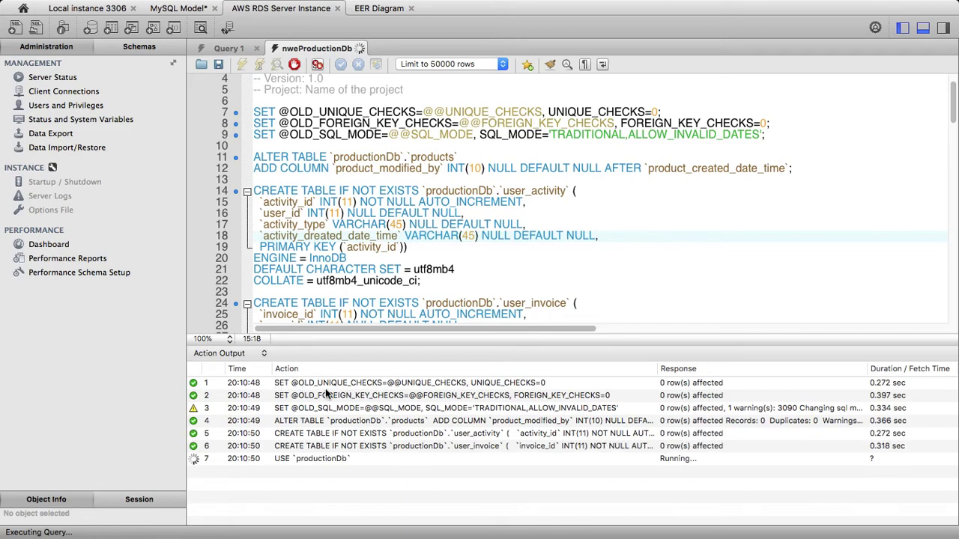
# Review the script's action output in an enlarged output area, restore the area's size, and show the refreshed schemas list of the AWS RDS connection
pyautogui.moveTo(390, 347); pyautogui.dragTo(391, 287)
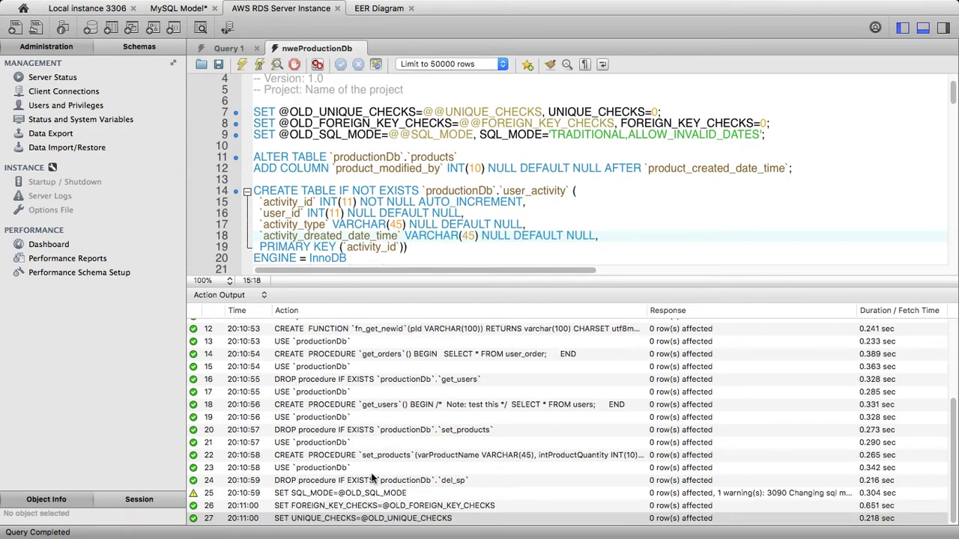
pyautogui.moveTo(442, 288); pyautogui.dragTo(442, 384)
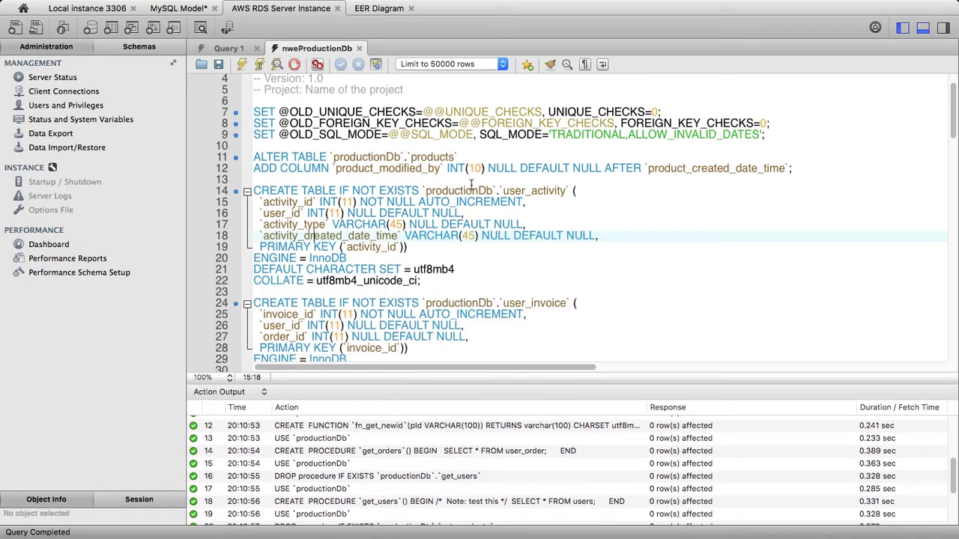
pyautogui.click(138, 48)
pyautogui.click(159, 66)
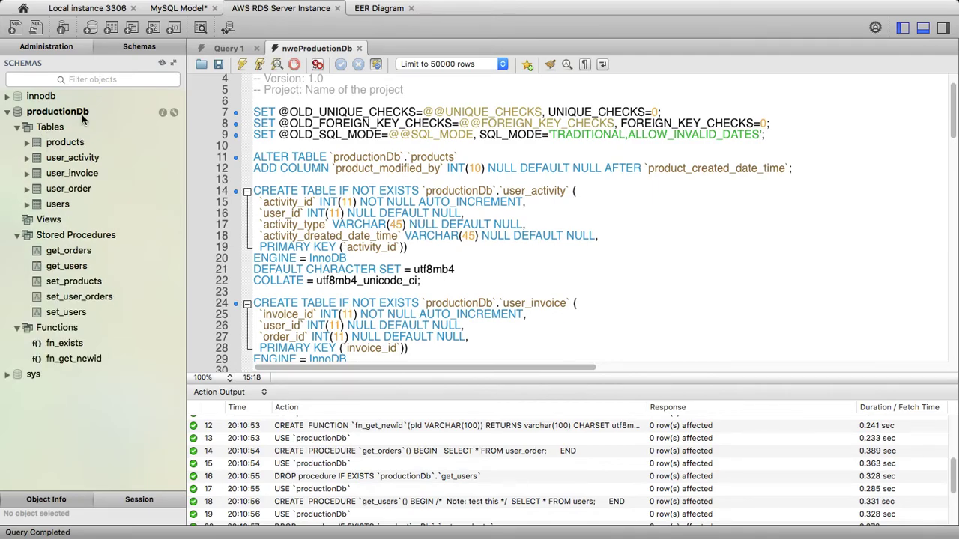
# Examine the columns of the products table in the live productionDb, including product_modified_by, and collapse the table again
pyautogui.click(27, 143)
pyautogui.click(36, 158)
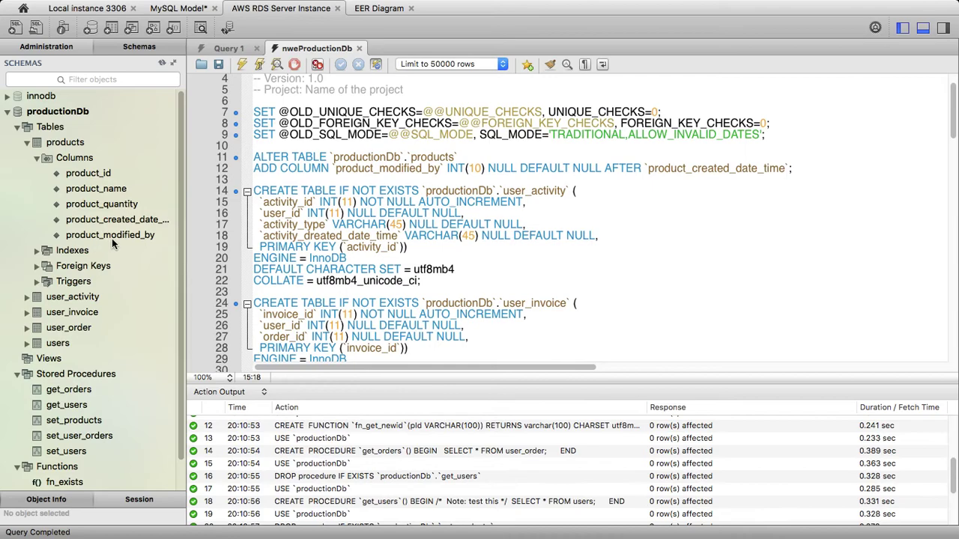
pyautogui.click(27, 143)
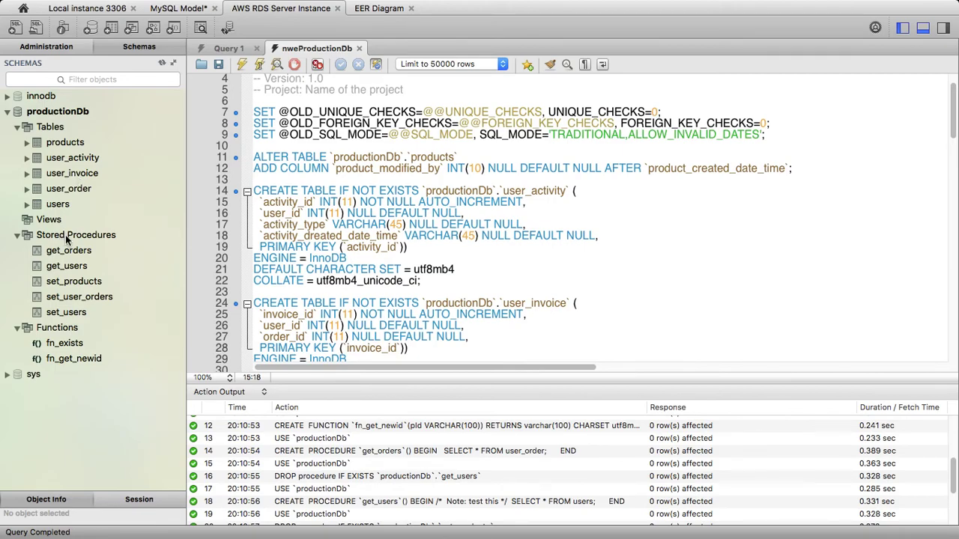
# On Local instance 3306, collapse productionDb and localDb's tables, and list localDb's stored procedures
pyautogui.click(68, 9)
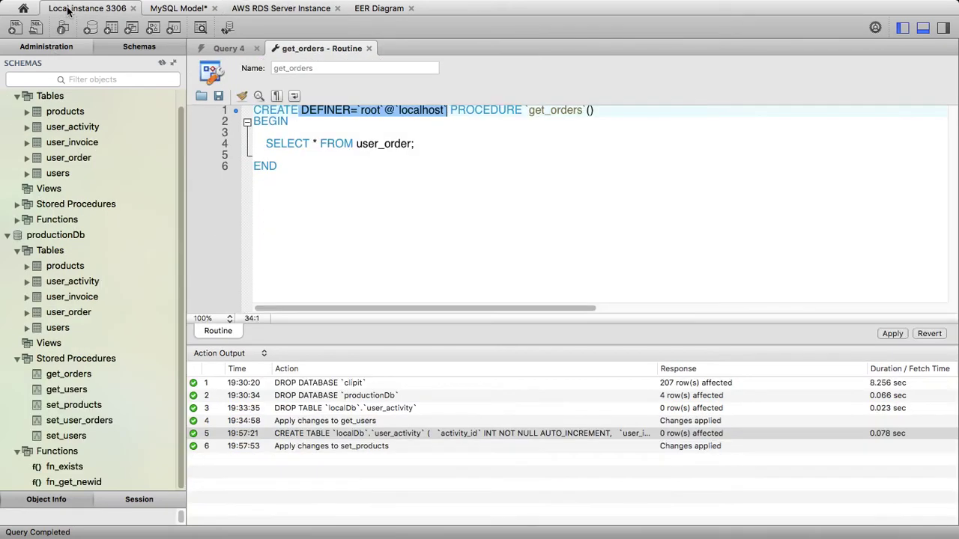
pyautogui.doubleClick(14, 237)
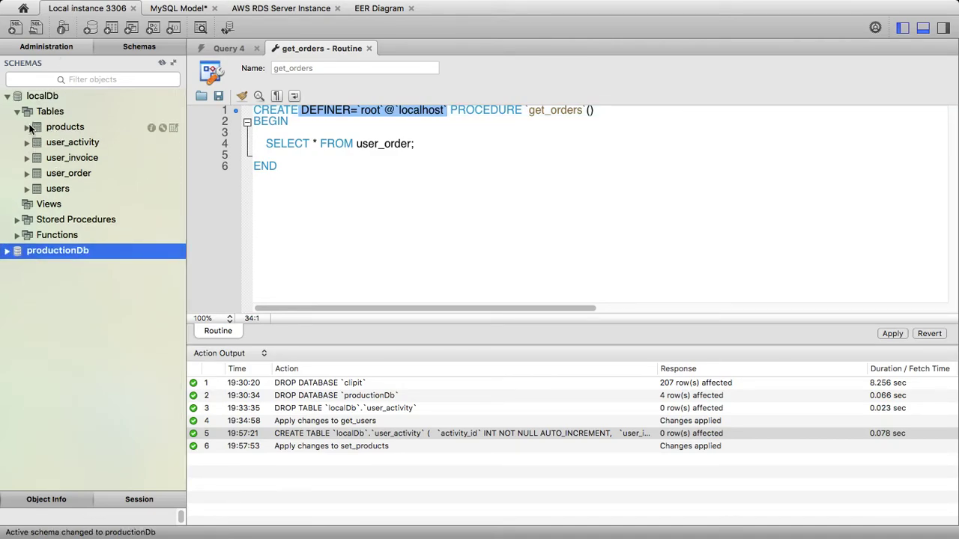
pyautogui.click(16, 112)
pyautogui.click(16, 143)
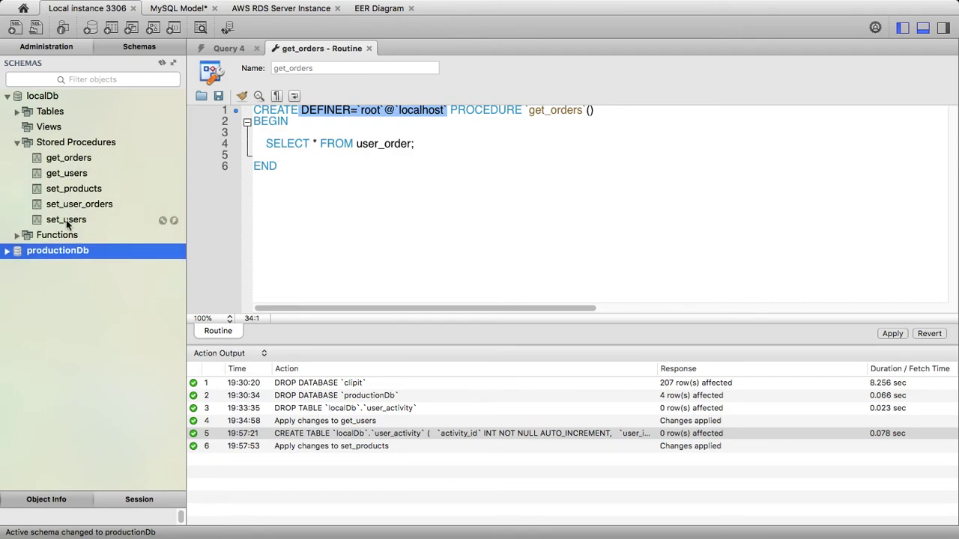
# Compare localDb's stored procedures and functions with those of productionDb on the AWS RDS Server Instance
pyautogui.click(251, 11)
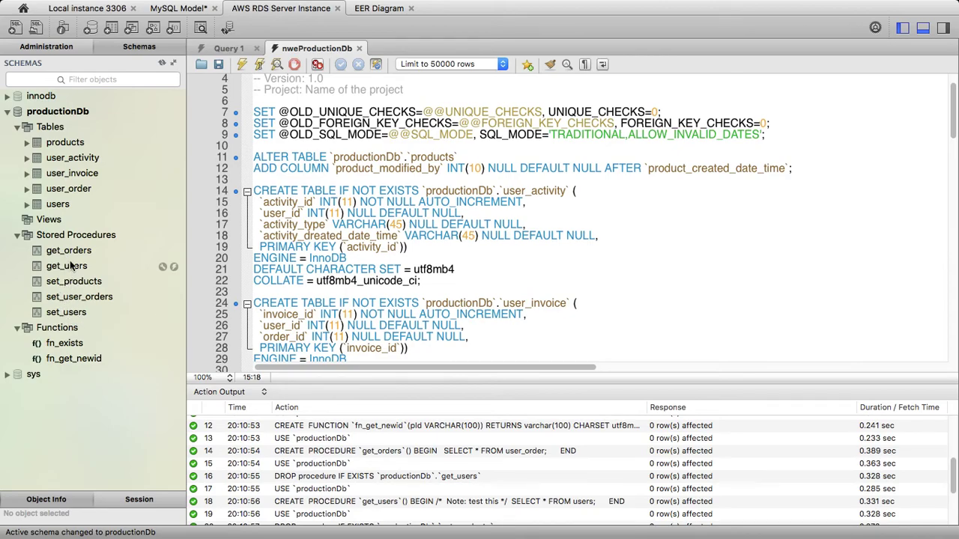
pyautogui.click(88, 9)
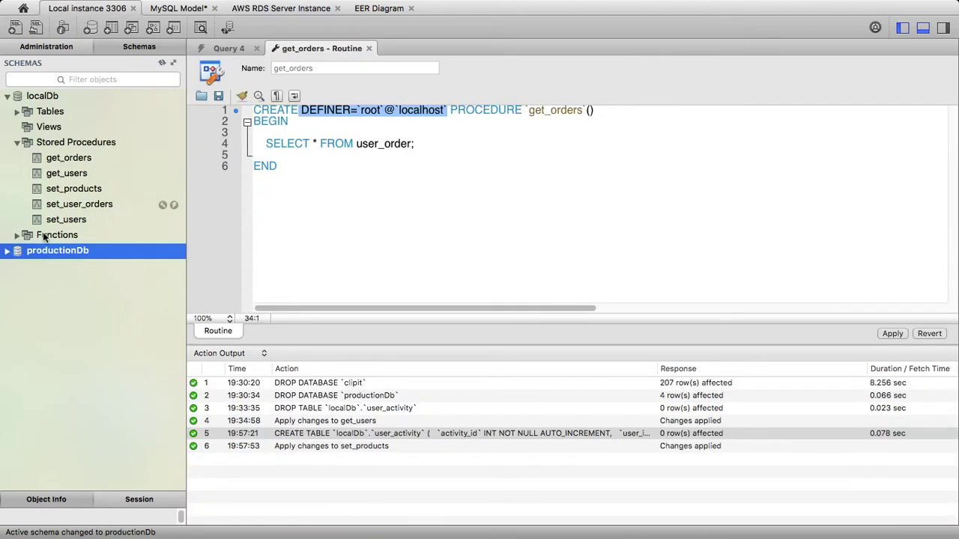
pyautogui.click(16, 236)
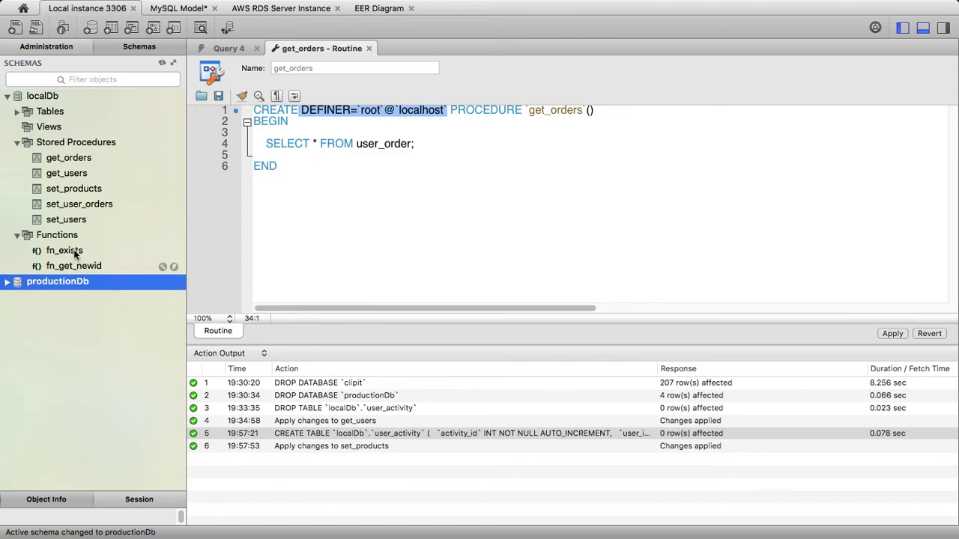
pyautogui.click(252, 9)
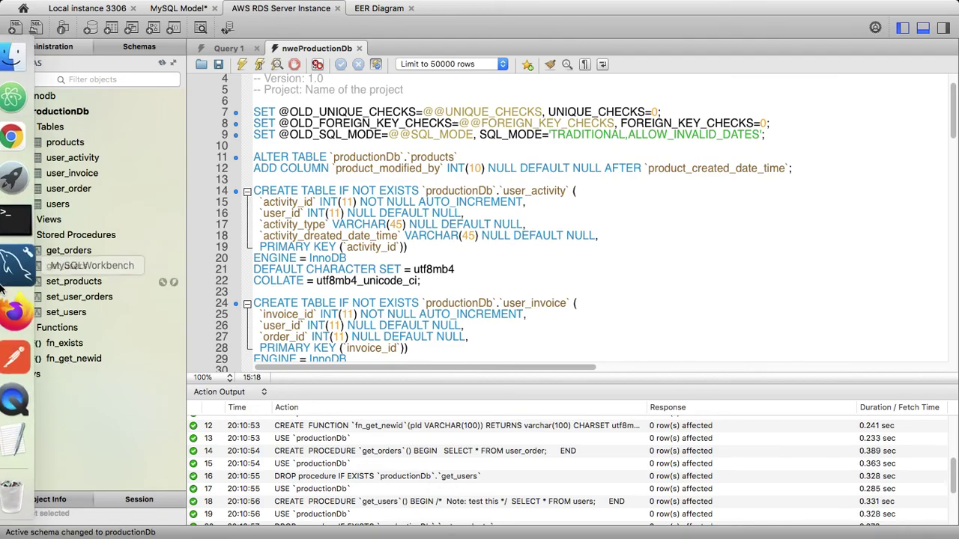
# Switch to the Synchronize Model document in Google Chrome and go to its title heading, "How to synchronize two databases"
pyautogui.click(26, 147)
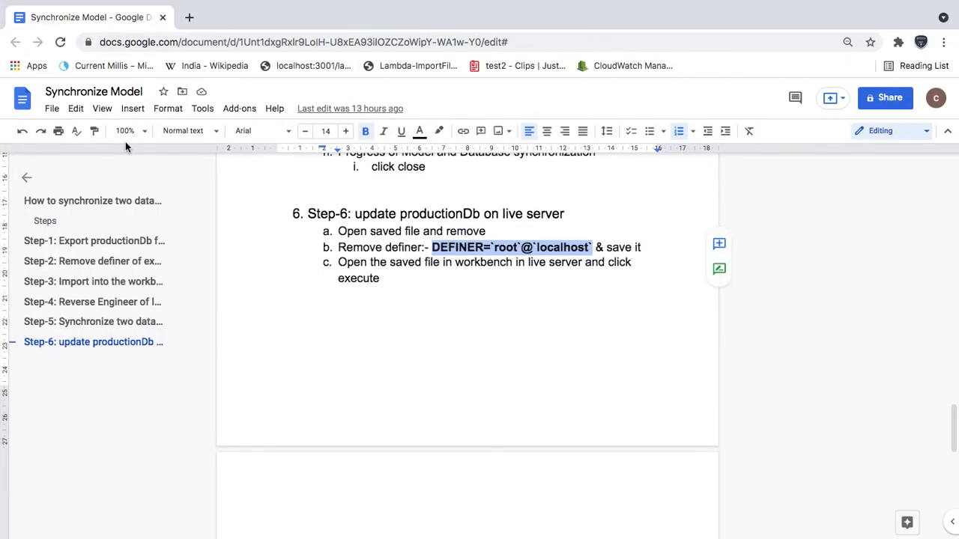
pyautogui.click(93, 201)
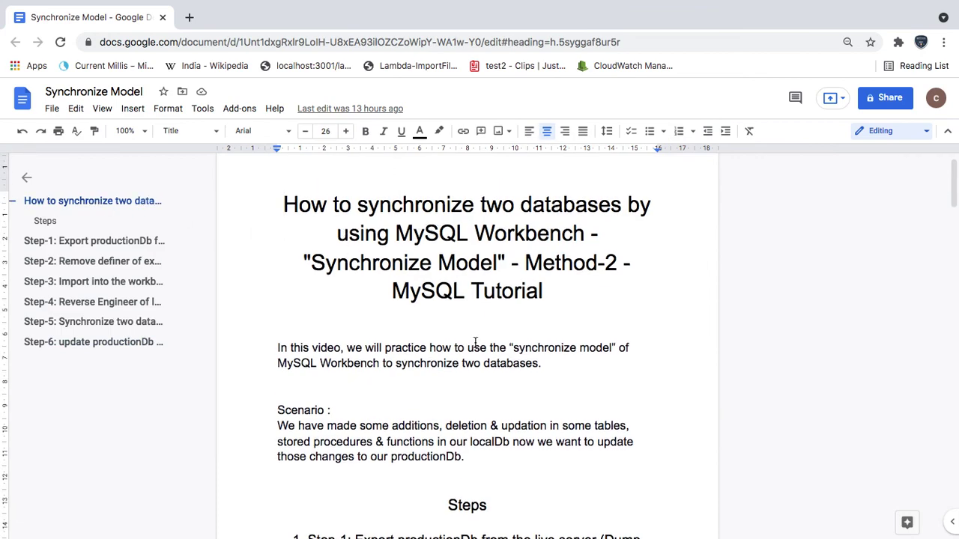